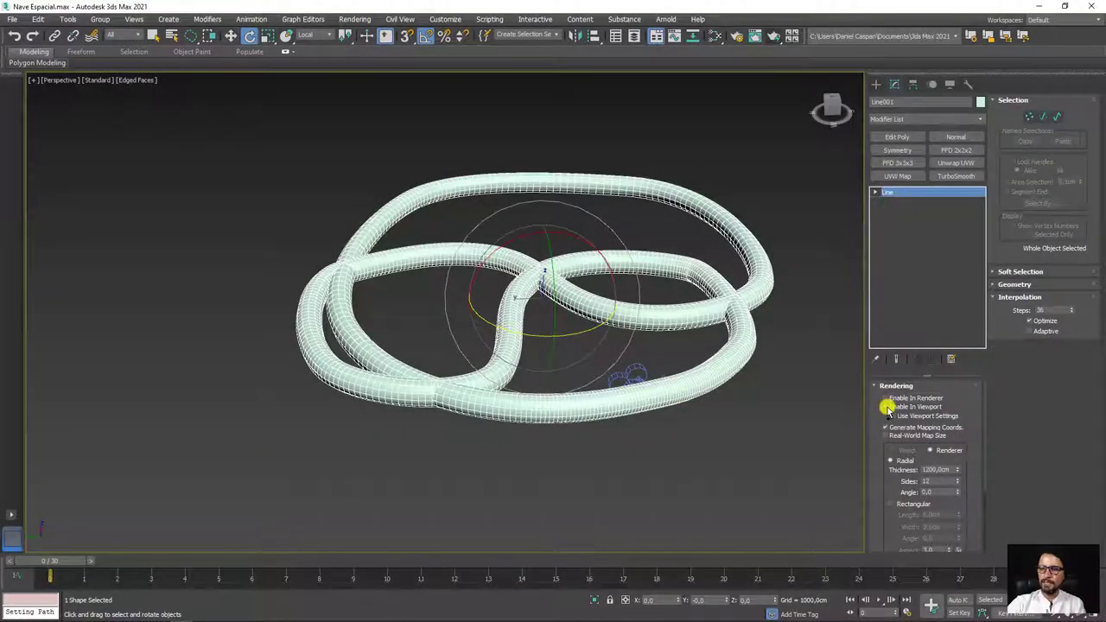
Turn off Enable In Viewport so Line001 shows as thin curves, not a tube.
{"action": "left_click", "coordinate": [888, 407]}
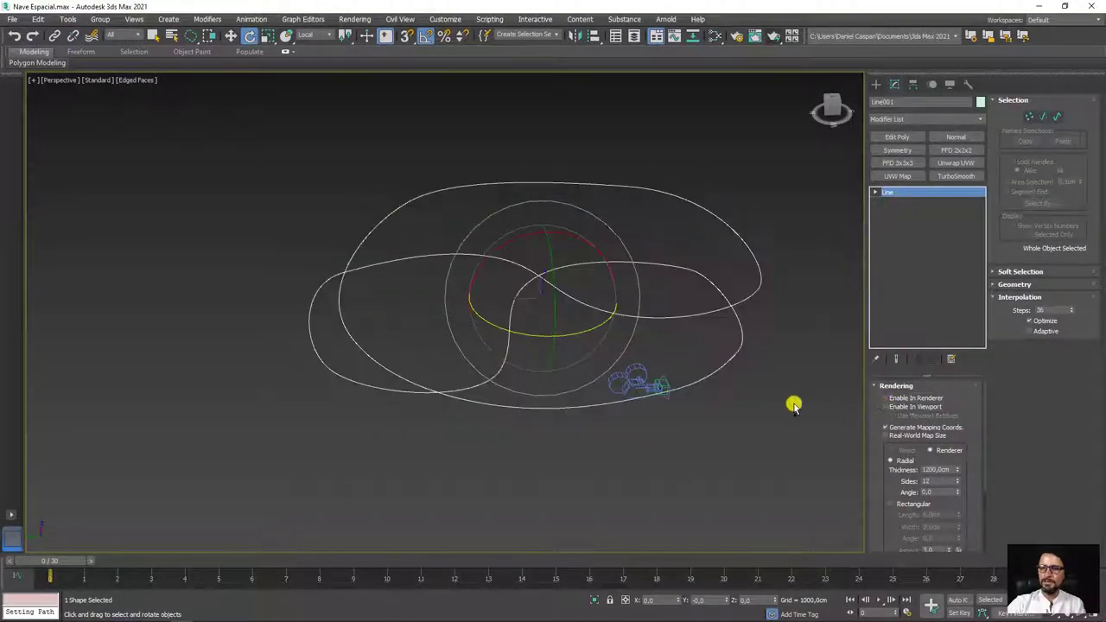
{"action": "middle_click_drag", "start_coordinate": [796, 403], "coordinate": [584, 330], "text": "alt"}
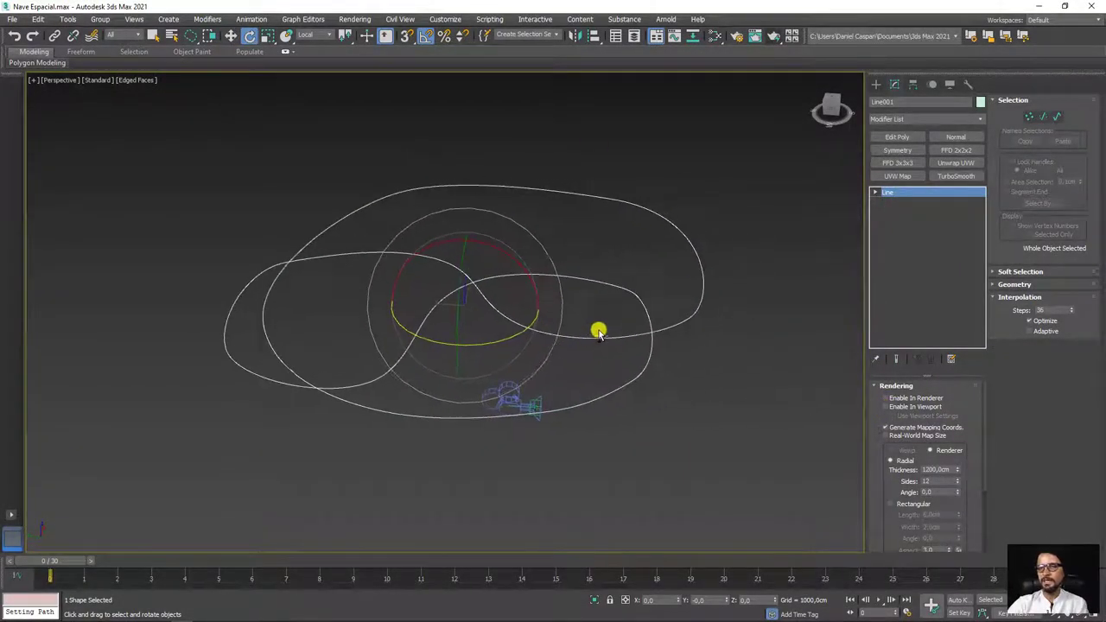
{"action": "left_click", "coordinate": [982, 121]}
Give Line001 a Spline IK Control modifier using No Linking and Helper Size 1500.
{"action": "left_click_drag", "start_coordinate": [978, 141], "coordinate": [977, 424]}
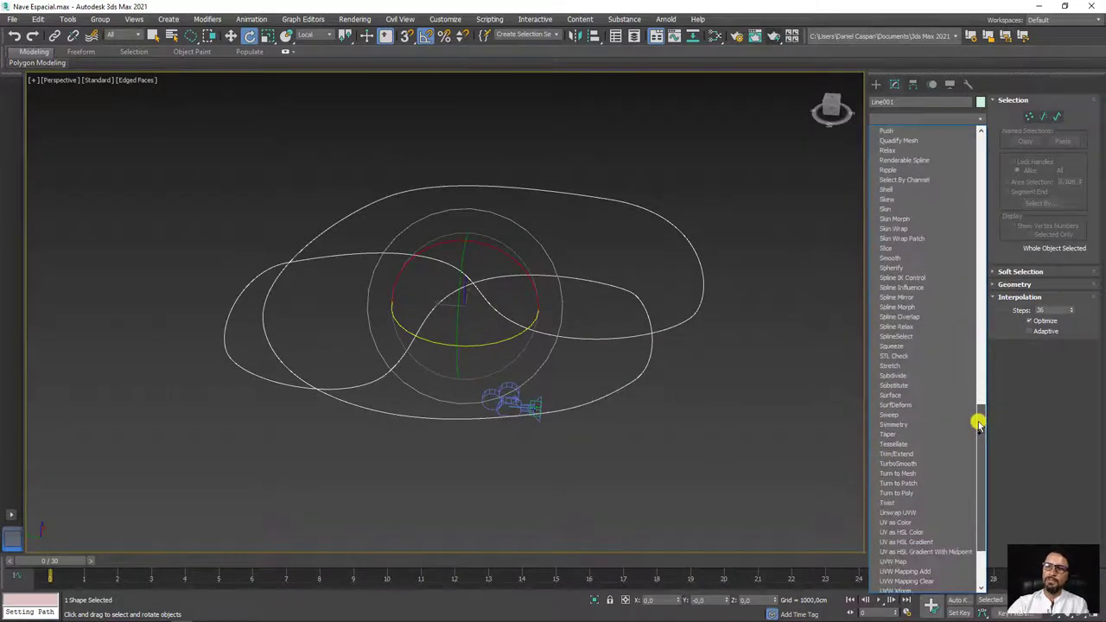
{"action": "scroll", "coordinate": [920, 277], "scroll_direction": "down", "scroll_amount": 1}
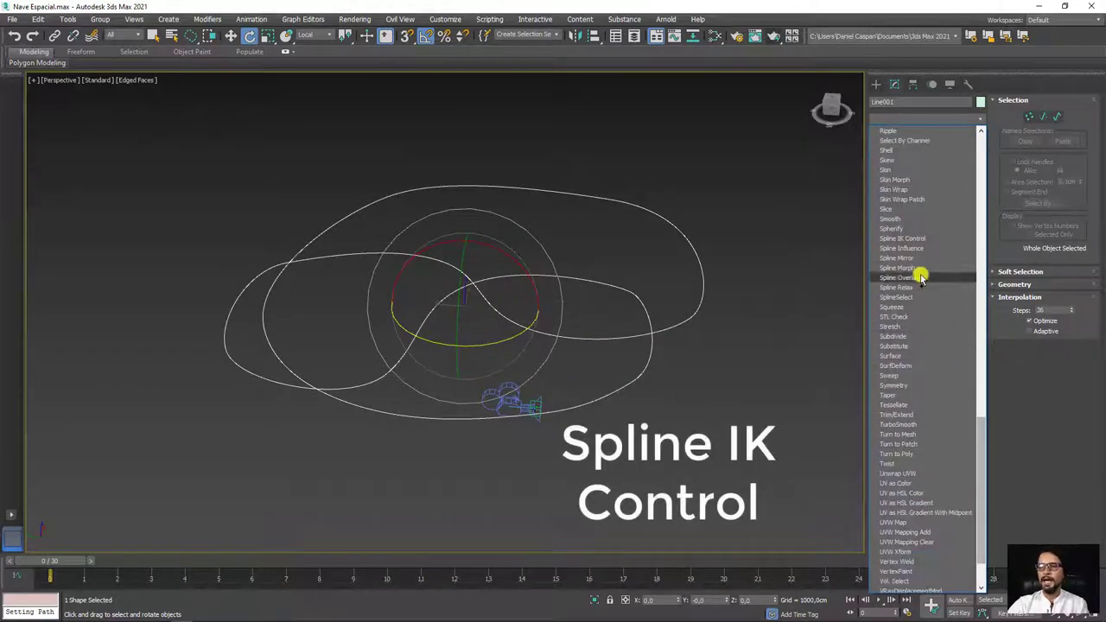
{"action": "left_click", "coordinate": [913, 239]}
{"action": "middle_click_drag", "start_coordinate": [786, 353], "coordinate": [570, 336], "text": "alt"}
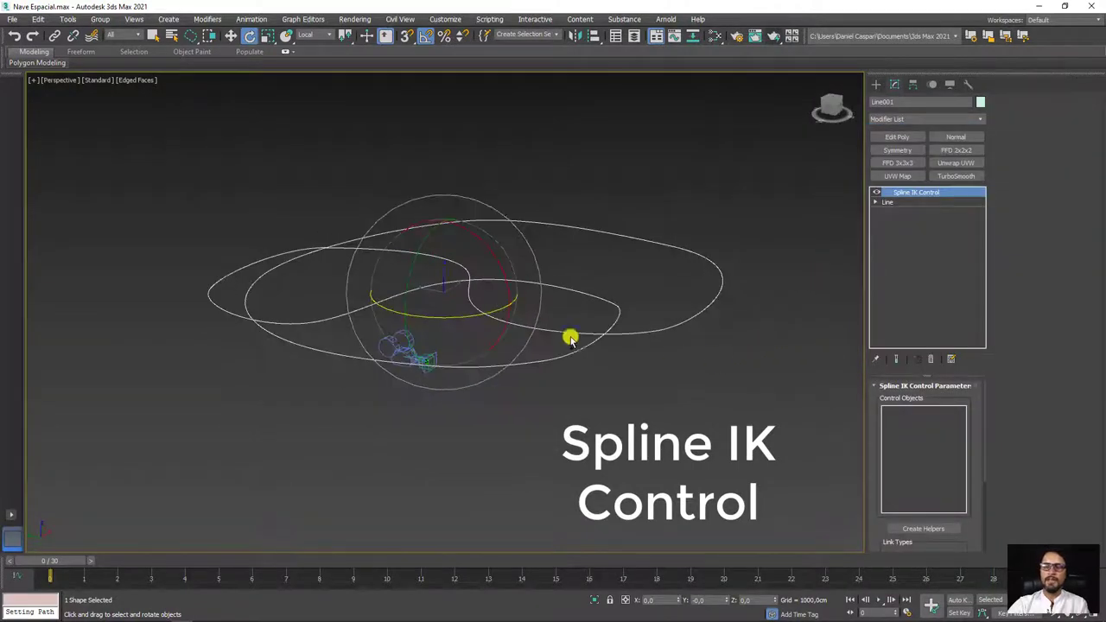
{"action": "left_click_drag", "start_coordinate": [875, 467], "coordinate": [875, 359]}
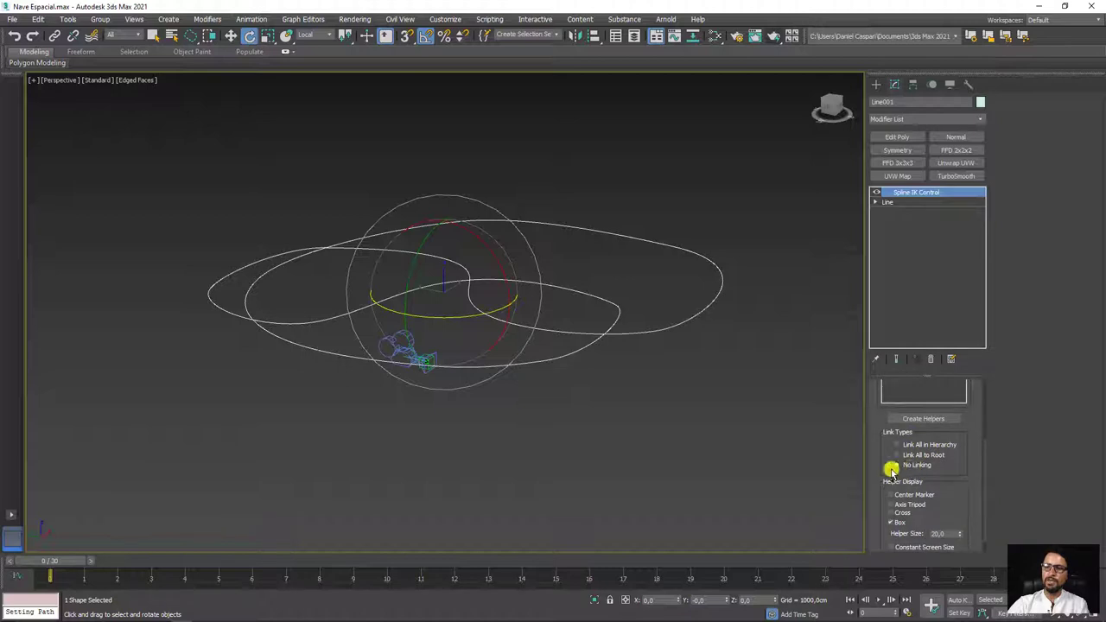
{"action": "scroll", "coordinate": [949, 506], "scroll_direction": "down", "scroll_amount": 1}
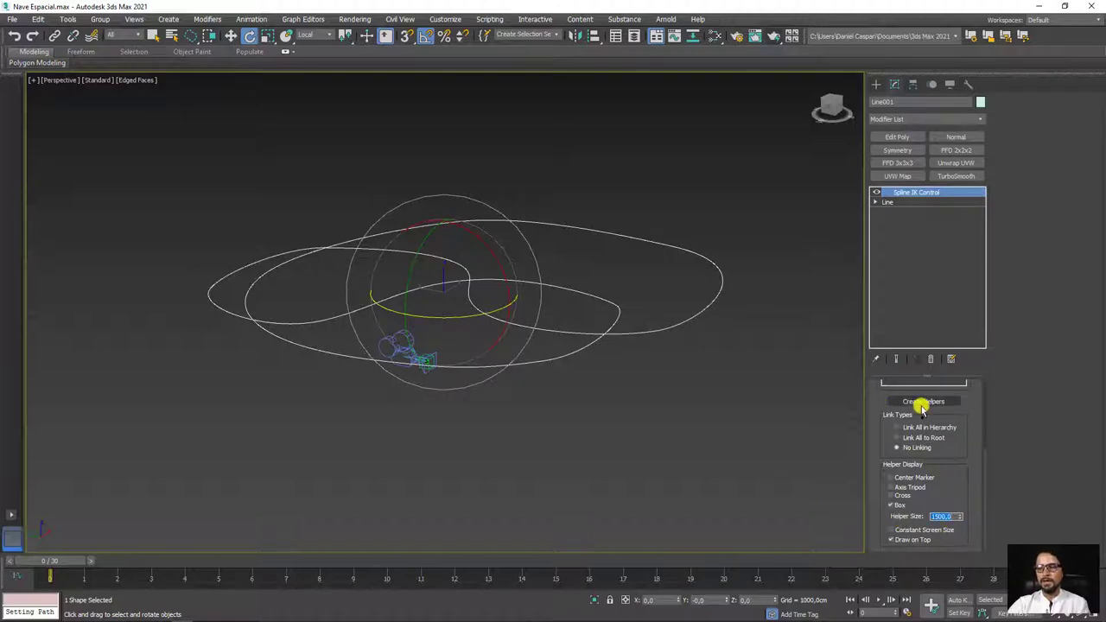
Create point helpers on the spline, then raise Point010 and the right-end helper in Z.
{"action": "left_click", "coordinate": [924, 403]}
{"action": "middle_click_drag", "start_coordinate": [670, 339], "coordinate": [668, 337], "text": "alt"}
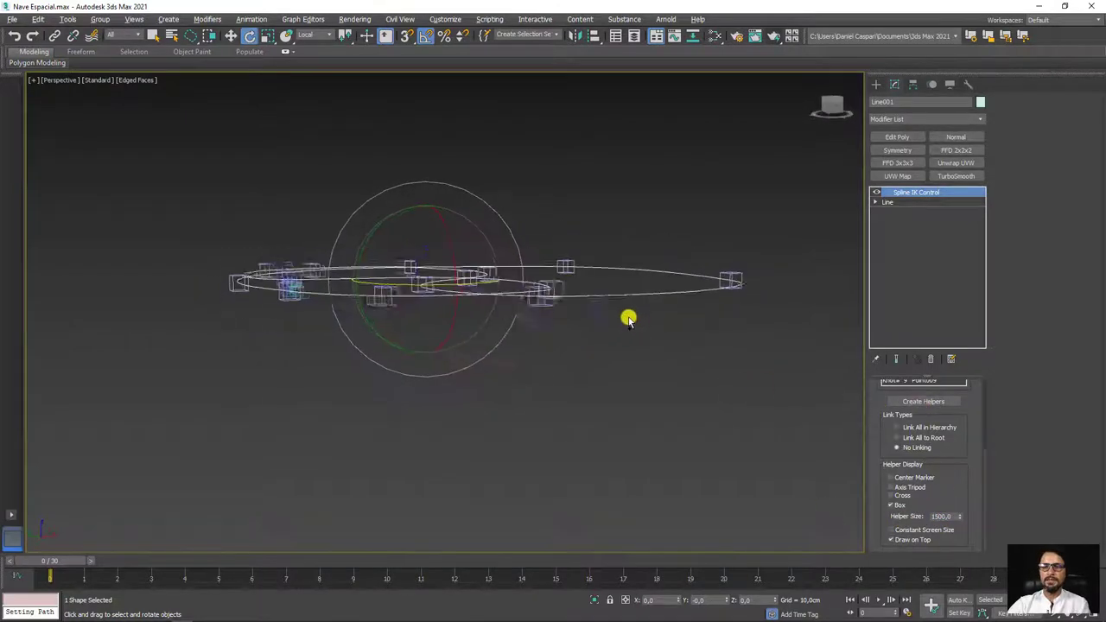
{"action": "left_click", "coordinate": [651, 325]}
{"action": "key", "text": "w"}
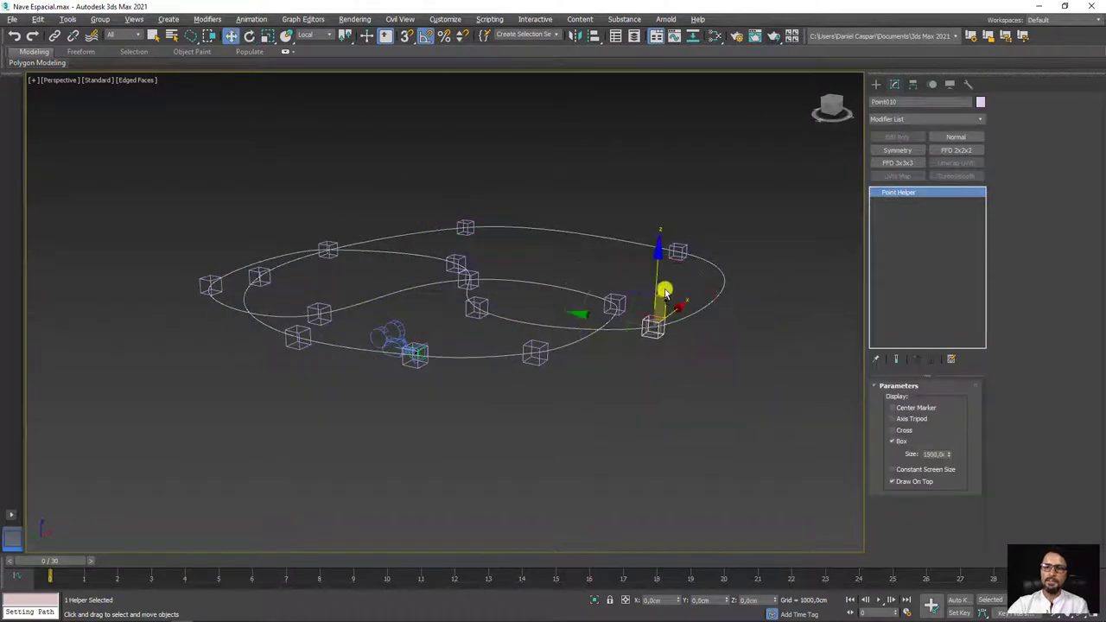
{"action": "left_click_drag", "start_coordinate": [657, 279], "coordinate": [658, 198]}
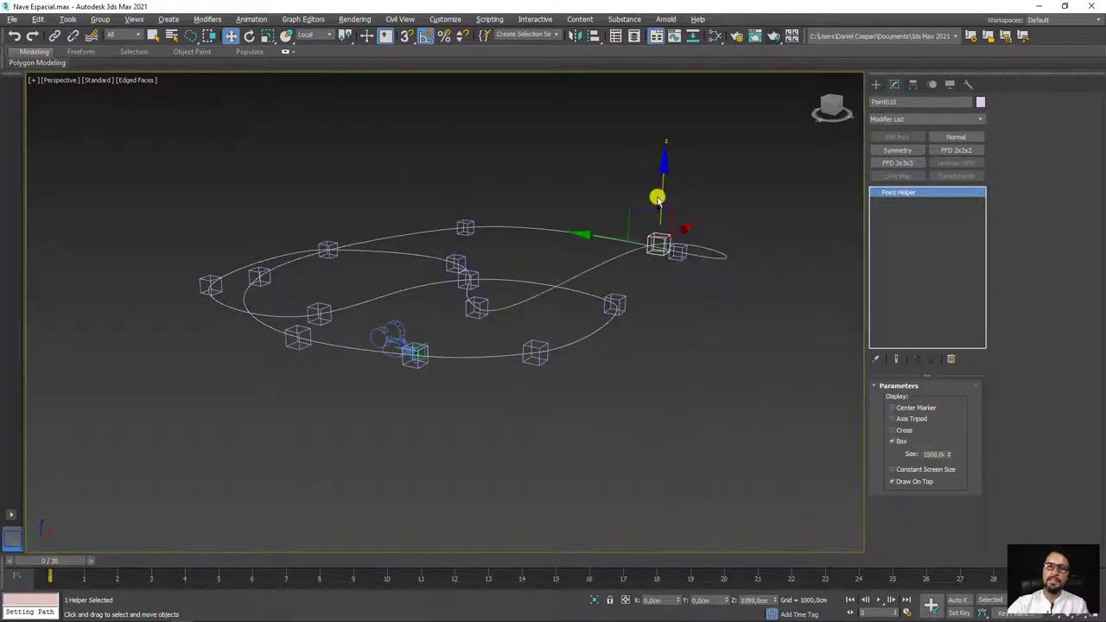
{"action": "middle_click_drag", "start_coordinate": [853, 293], "coordinate": [759, 289], "text": "alt"}
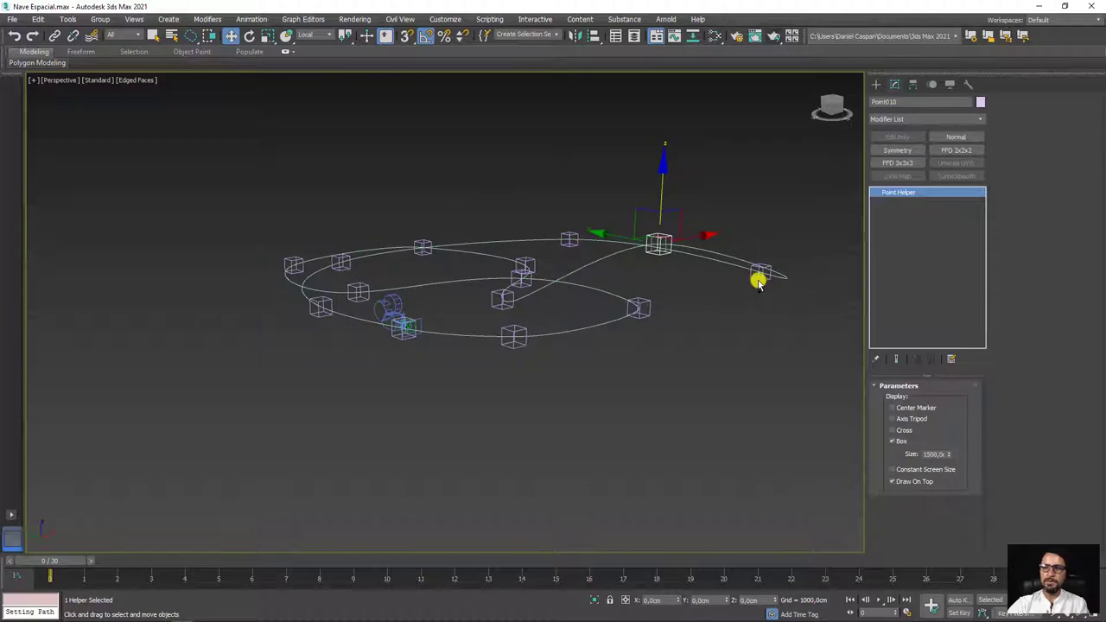
{"action": "left_click", "coordinate": [759, 281], "text": "ctrl"}
{"action": "left_click_drag", "start_coordinate": [761, 226], "coordinate": [766, 179]}
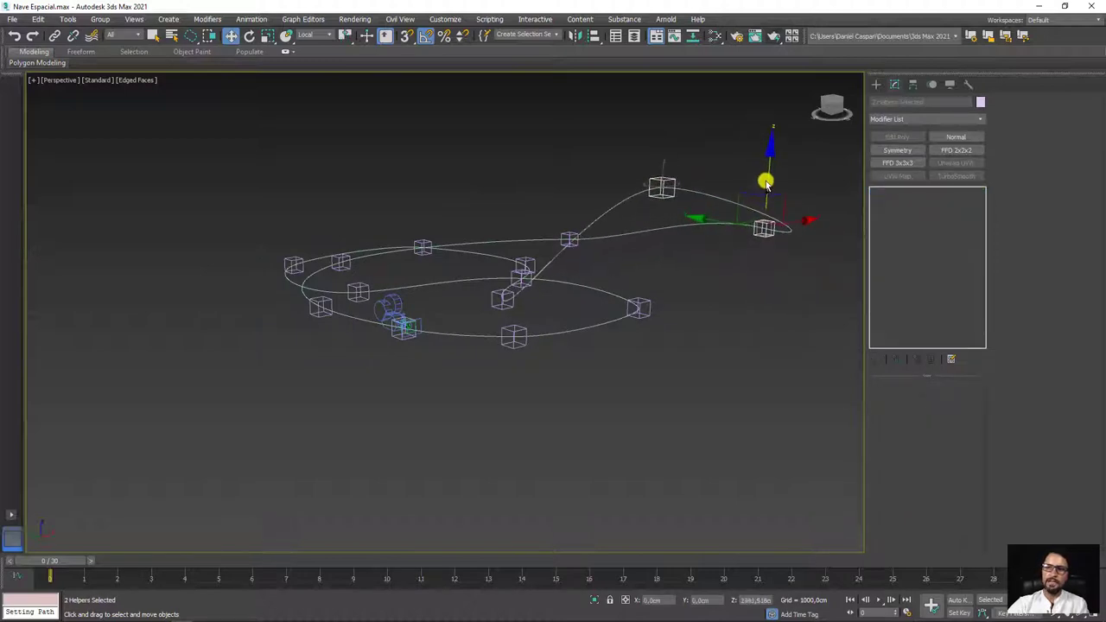
Re-enable Enable In Viewport at Line001's Line level, then return to Spline IK Control.
{"action": "left_click", "coordinate": [711, 198]}
{"action": "left_click", "coordinate": [888, 201]}
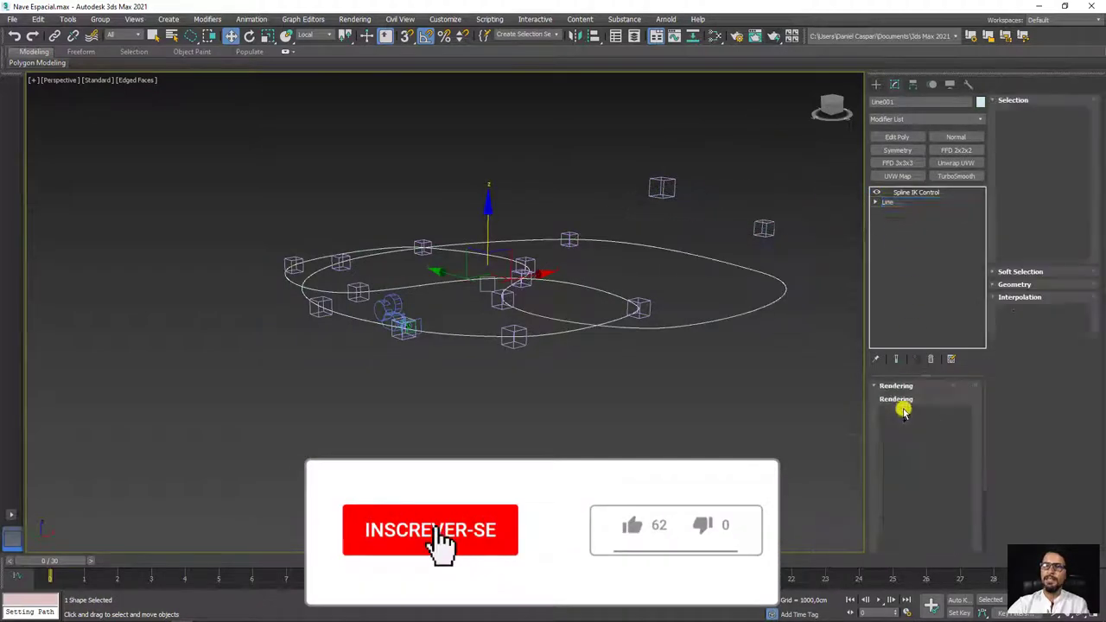
{"action": "left_click", "coordinate": [887, 406]}
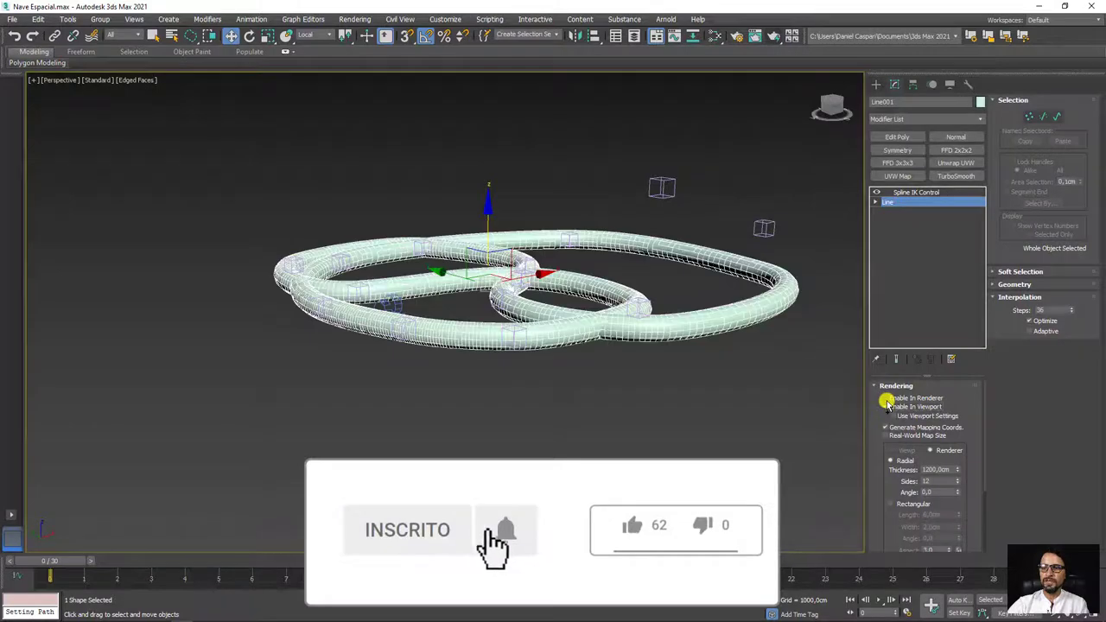
{"action": "left_click", "coordinate": [907, 192]}
{"action": "middle_click_drag", "start_coordinate": [544, 291], "coordinate": [578, 338], "text": "alt"}
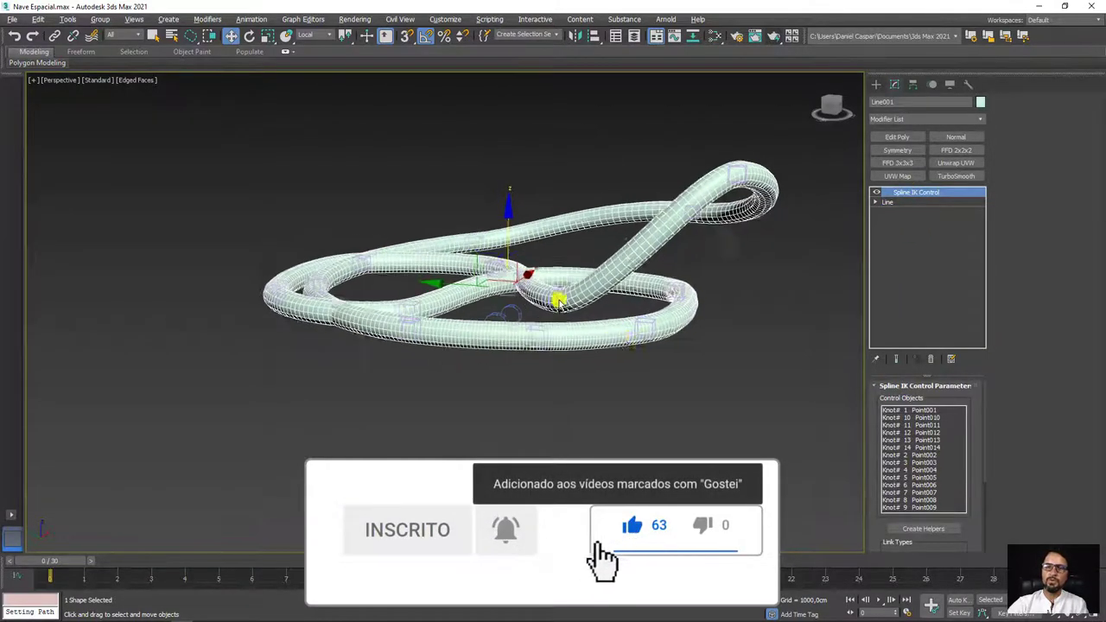
{"action": "scroll", "coordinate": [578, 337], "scroll_direction": "up", "scroll_amount": 4}
Lower helper Point008 in Z to pull the tube down.
{"action": "scroll", "coordinate": [610, 346], "scroll_direction": "up", "scroll_amount": 2}
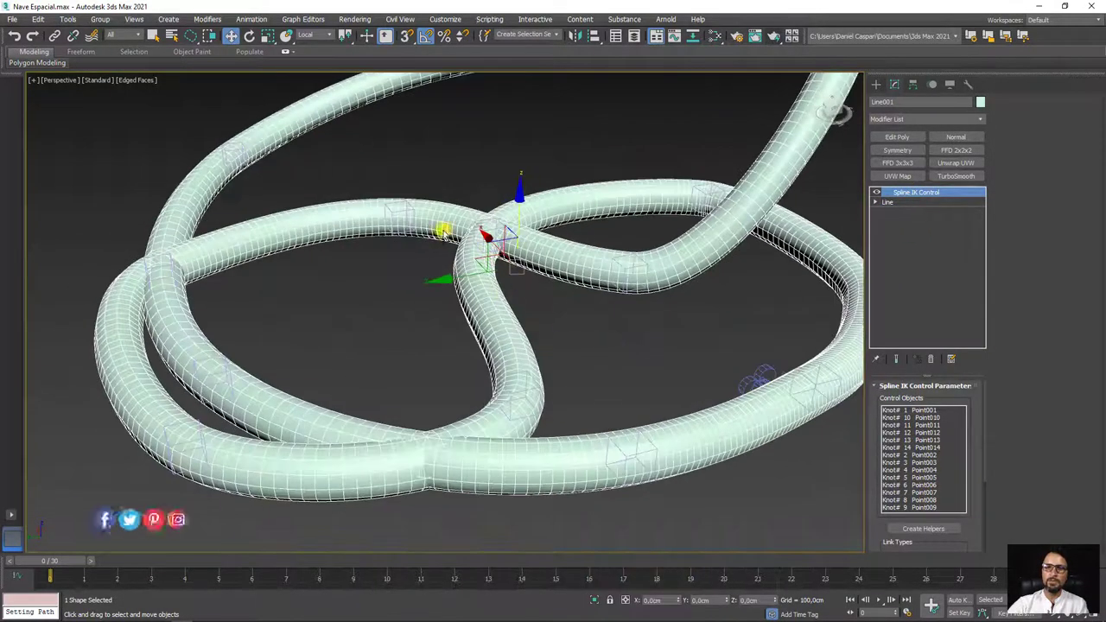
{"action": "left_click", "coordinate": [401, 216]}
{"action": "middle_click_drag", "start_coordinate": [400, 216], "coordinate": [395, 198], "text": "alt"}
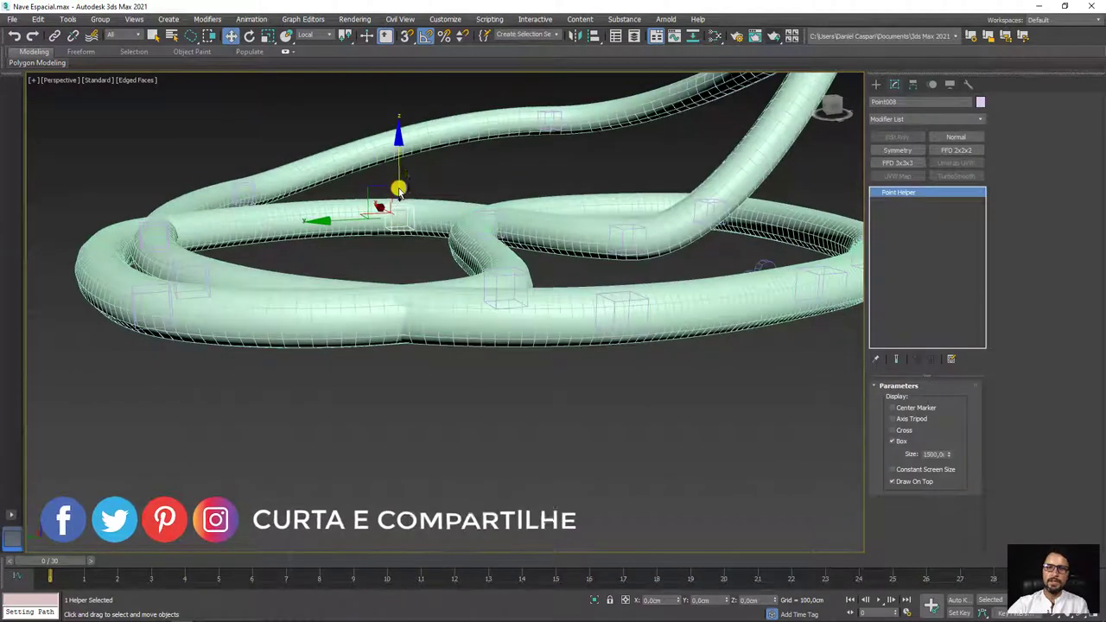
{"action": "left_click_drag", "start_coordinate": [398, 183], "coordinate": [388, 240]}
{"action": "left_click", "coordinate": [628, 226], "text": "ctrl"}
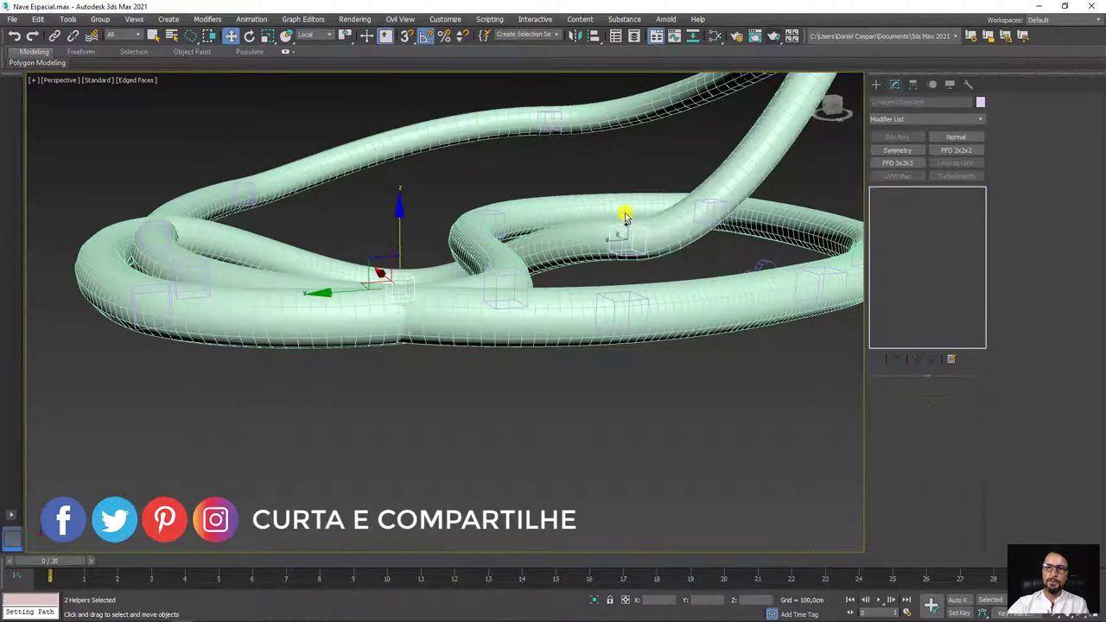
{"action": "middle_click_drag", "start_coordinate": [401, 240], "coordinate": [636, 313], "text": "alt"}
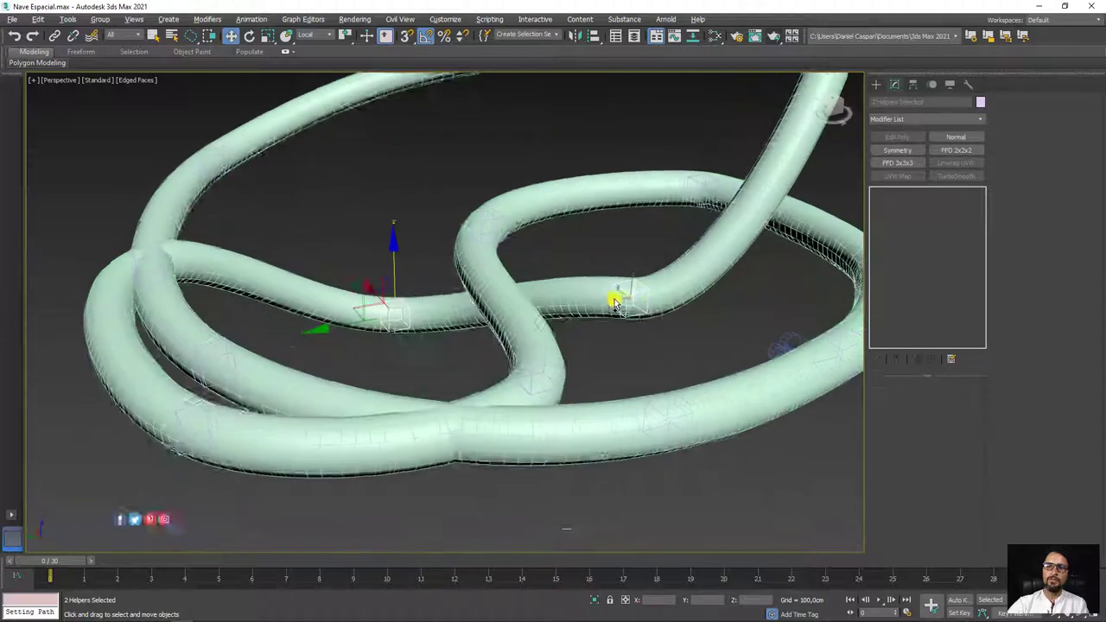
Rotate helpers Point009 and Point008 to twist and bend the tube.
{"action": "left_click", "coordinate": [626, 317]}
{"action": "key", "text": "e"}
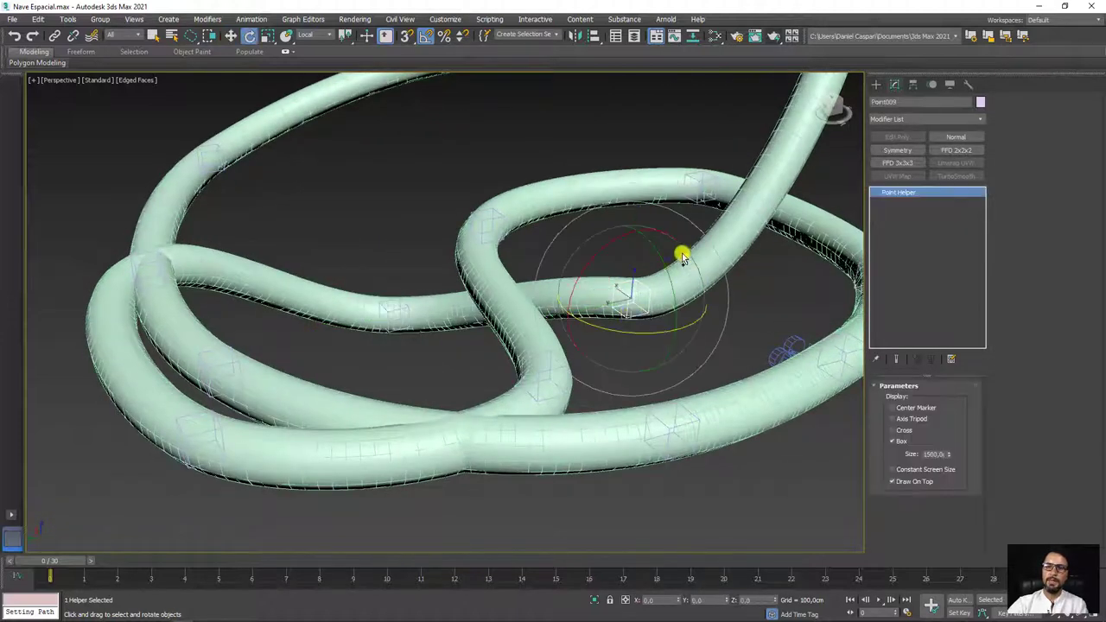
{"action": "mouse_move", "coordinate": [612, 242]}
{"action": "left_mouse_down"}
{"action": "mouse_move", "coordinate": [596, 252]}
{"action": "mouse_move", "coordinate": [691, 308]}
{"action": "left_mouse_up"}
{"action": "mouse_move", "coordinate": [374, 313]}
{"action": "middle_mouse_down", "text": "alt"}
{"action": "mouse_move", "coordinate": [415, 360]}
{"action": "mouse_move", "coordinate": [389, 289]}
{"action": "middle_mouse_up", "text": "alt"}
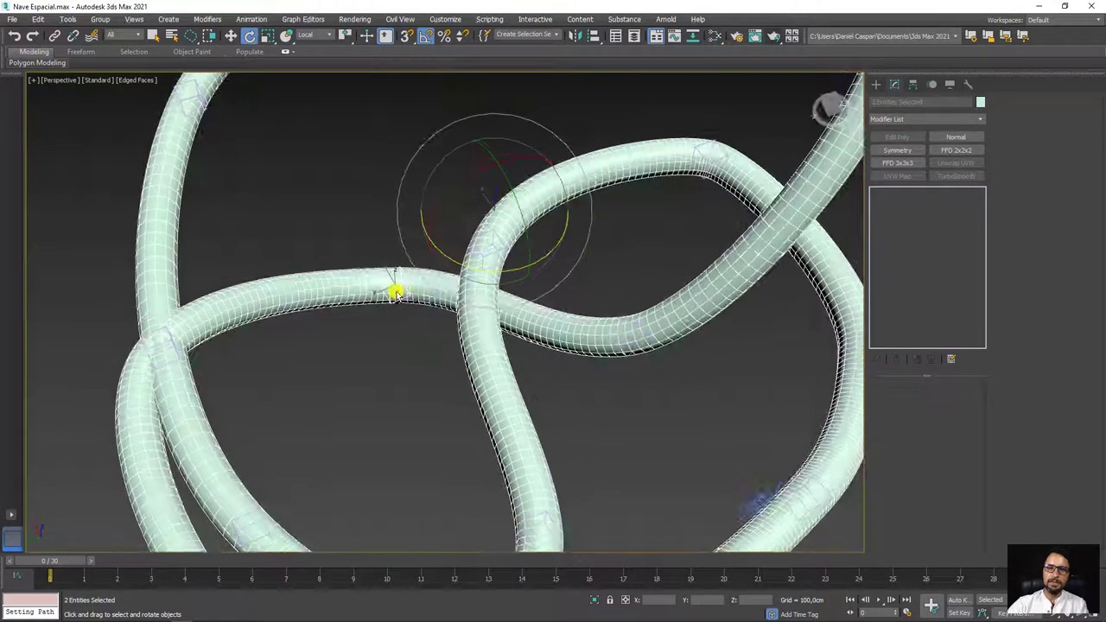
{"action": "left_click", "coordinate": [390, 289]}
{"action": "left_click_drag", "start_coordinate": [412, 346], "coordinate": [398, 353]}
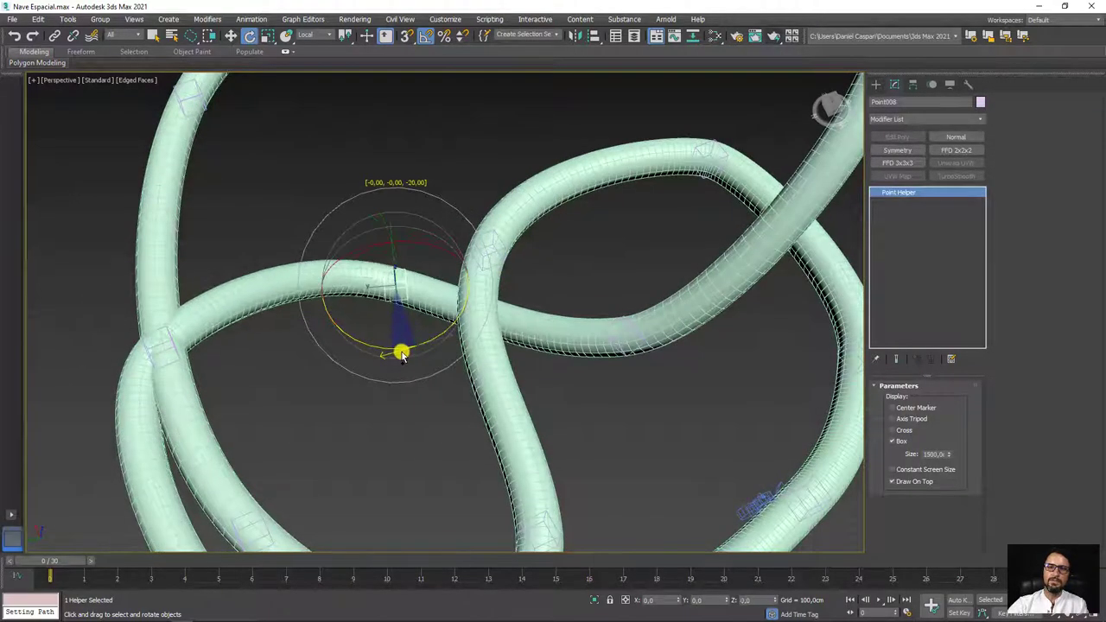
{"action": "scroll", "coordinate": [393, 341], "scroll_direction": "down", "scroll_amount": 5}
{"action": "mouse_move", "coordinate": [392, 338]}
{"action": "middle_mouse_down", "text": "alt"}
{"action": "mouse_move", "coordinate": [557, 249]}
{"action": "mouse_move", "coordinate": [614, 287]}
{"action": "mouse_move", "coordinate": [536, 323]}
{"action": "mouse_move", "coordinate": [510, 324]}
{"action": "mouse_move", "coordinate": [493, 301]}
{"action": "middle_mouse_up", "text": "alt"}
Move helper Point007 to reshape the tube's bend.
{"action": "left_click", "coordinate": [465, 332]}
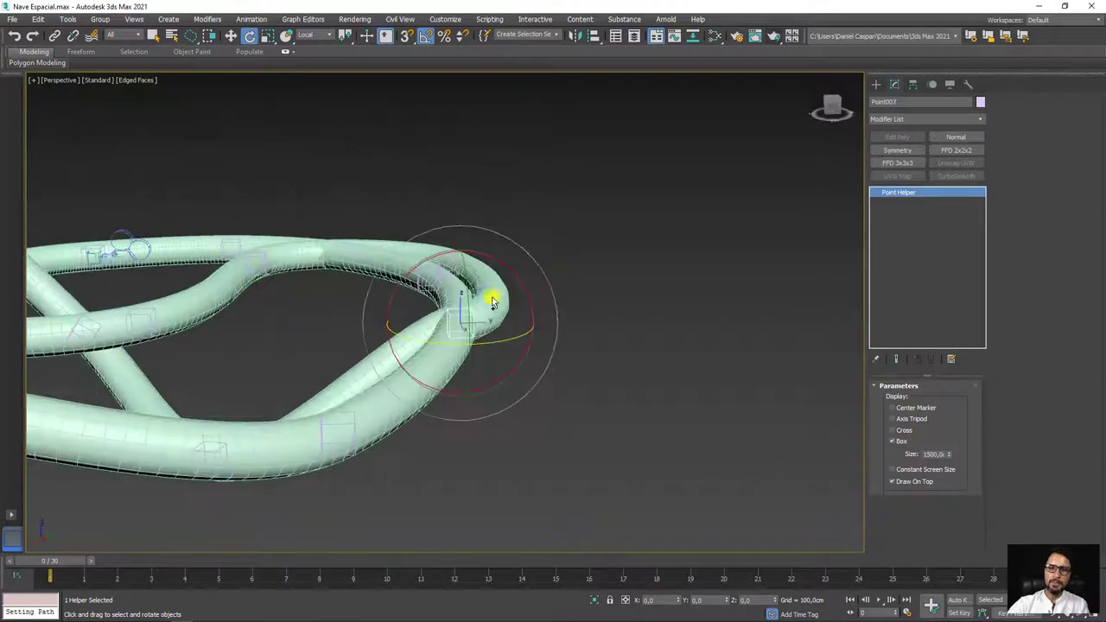
{"action": "key", "text": "w"}
{"action": "mouse_move", "coordinate": [460, 259]}
{"action": "left_mouse_down"}
{"action": "mouse_move", "coordinate": [461, 237]}
{"action": "mouse_move", "coordinate": [450, 283]}
{"action": "left_mouse_up"}
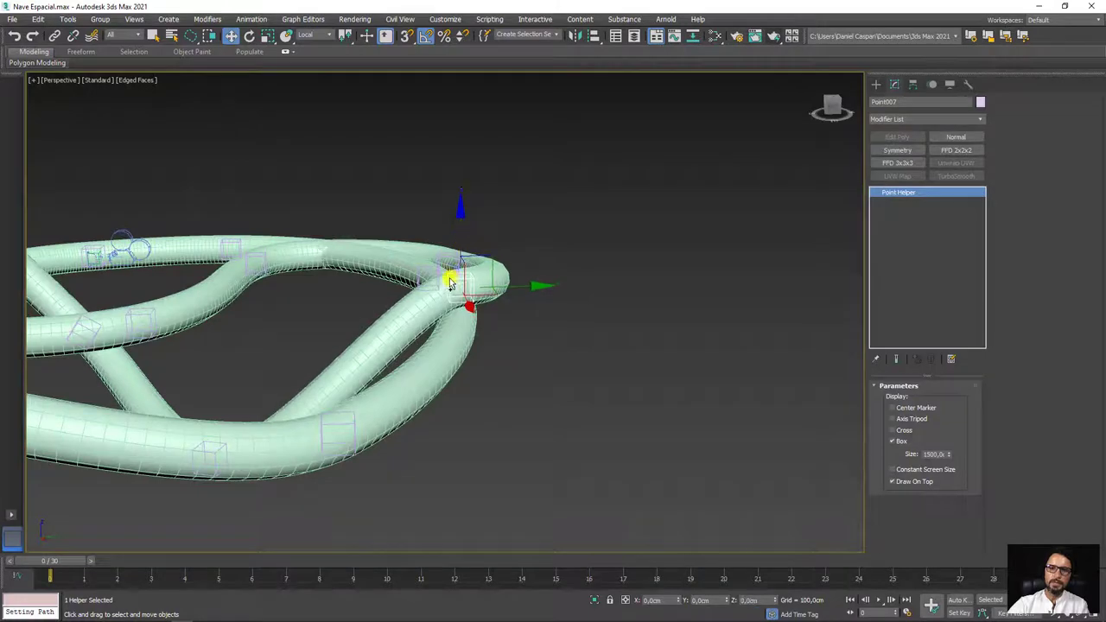
{"action": "left_click_drag", "start_coordinate": [436, 244], "coordinate": [436, 281]}
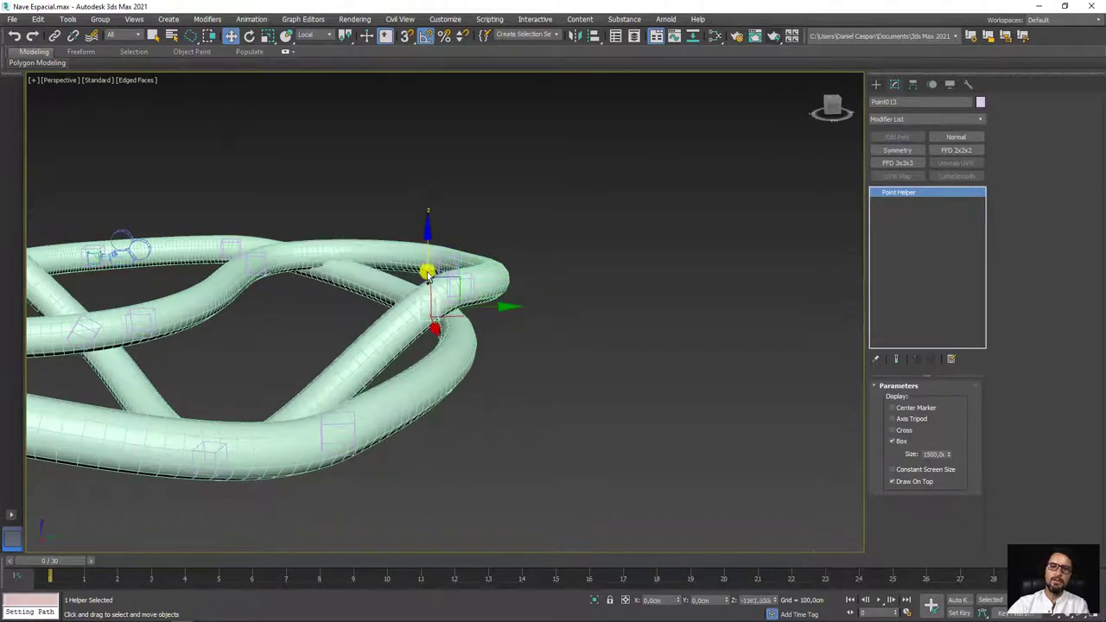
{"action": "mouse_move", "coordinate": [363, 435]}
{"action": "middle_mouse_down", "text": "alt"}
{"action": "mouse_move", "coordinate": [471, 391]}
{"action": "mouse_move", "coordinate": [695, 395]}
{"action": "mouse_move", "coordinate": [300, 313]}
{"action": "middle_mouse_up", "text": "alt"}
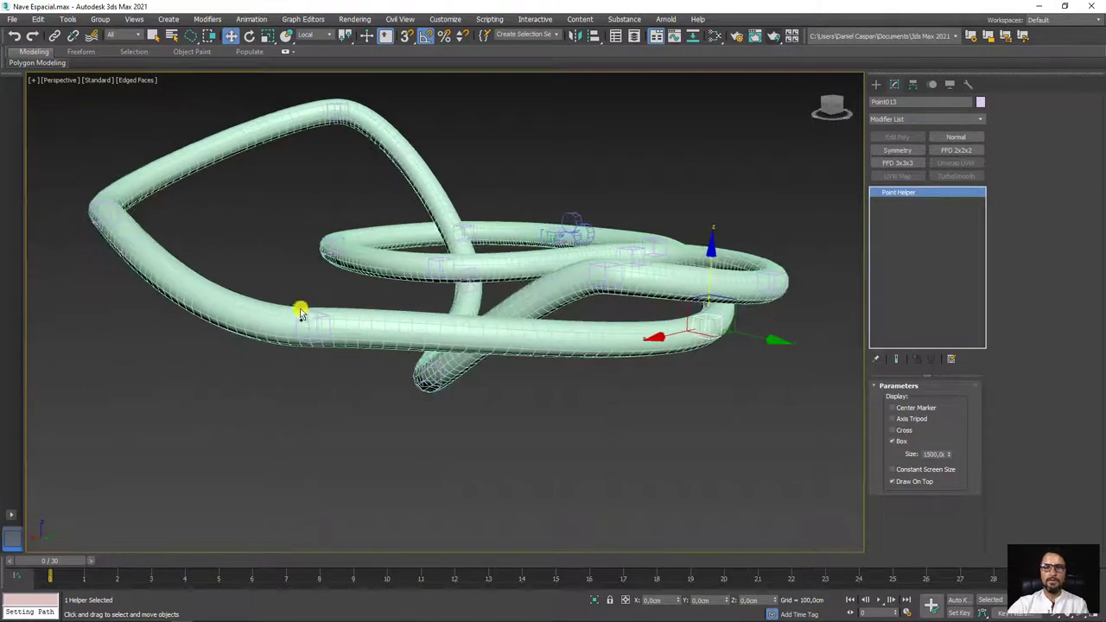
Rotate helper Point012 and raise Point004 to lift that part of the tube.
{"action": "left_click", "coordinate": [304, 323]}
{"action": "key", "text": "e"}
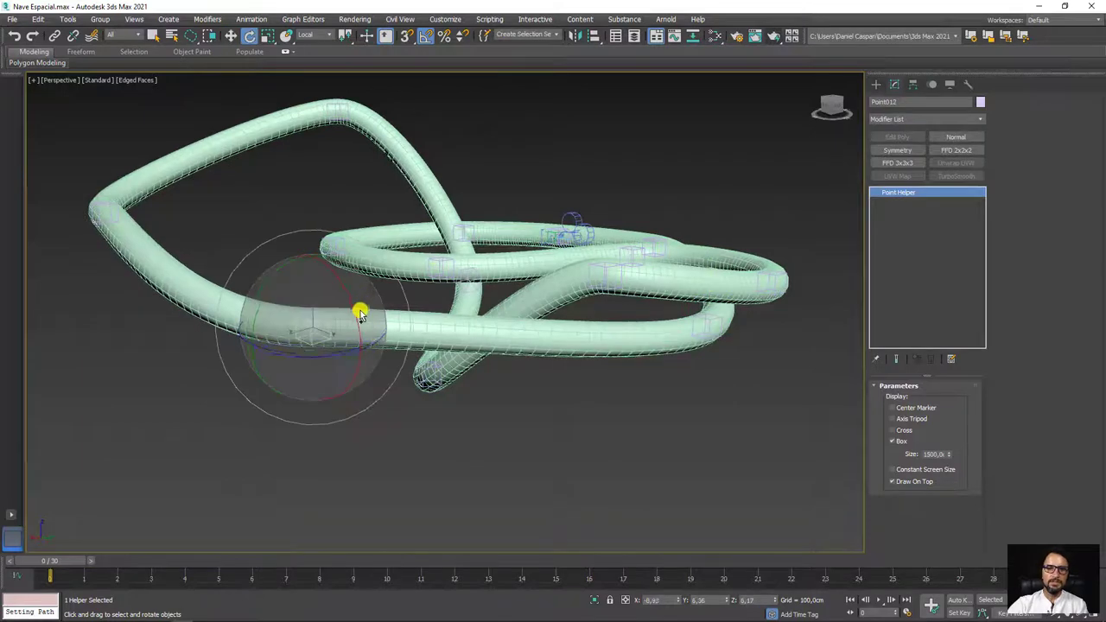
{"action": "left_click_drag", "start_coordinate": [400, 297], "coordinate": [405, 300]}
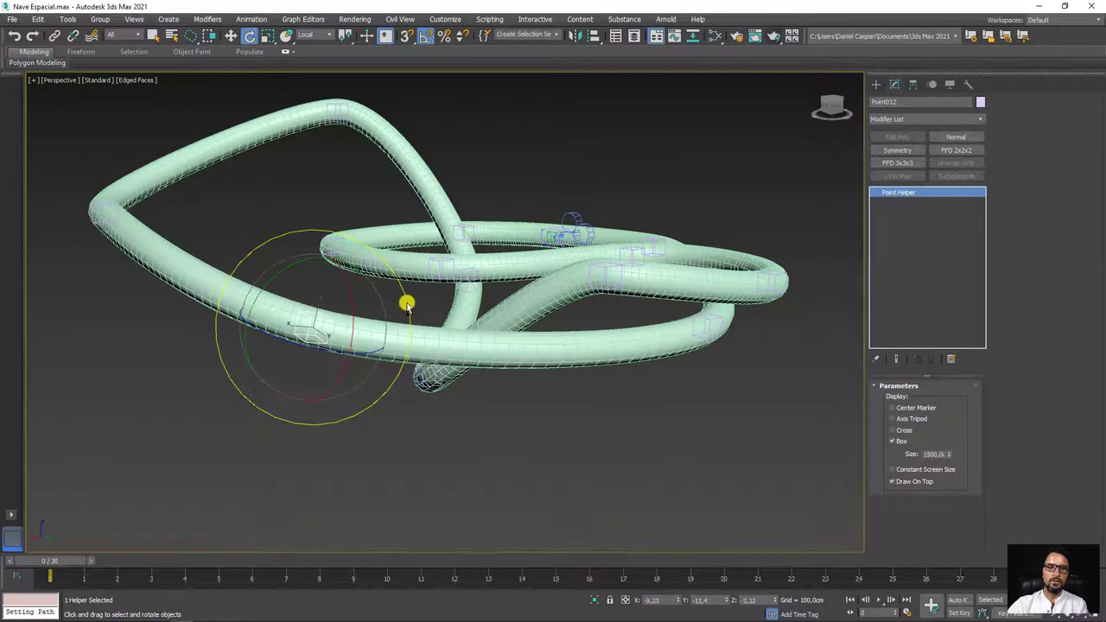
{"action": "mouse_move", "coordinate": [405, 300]}
{"action": "middle_mouse_down", "text": "alt"}
{"action": "mouse_move", "coordinate": [608, 306]}
{"action": "mouse_move", "coordinate": [523, 247]}
{"action": "middle_mouse_up", "text": "alt"}
{"action": "left_click", "coordinate": [510, 235]}
{"action": "key", "text": "w"}
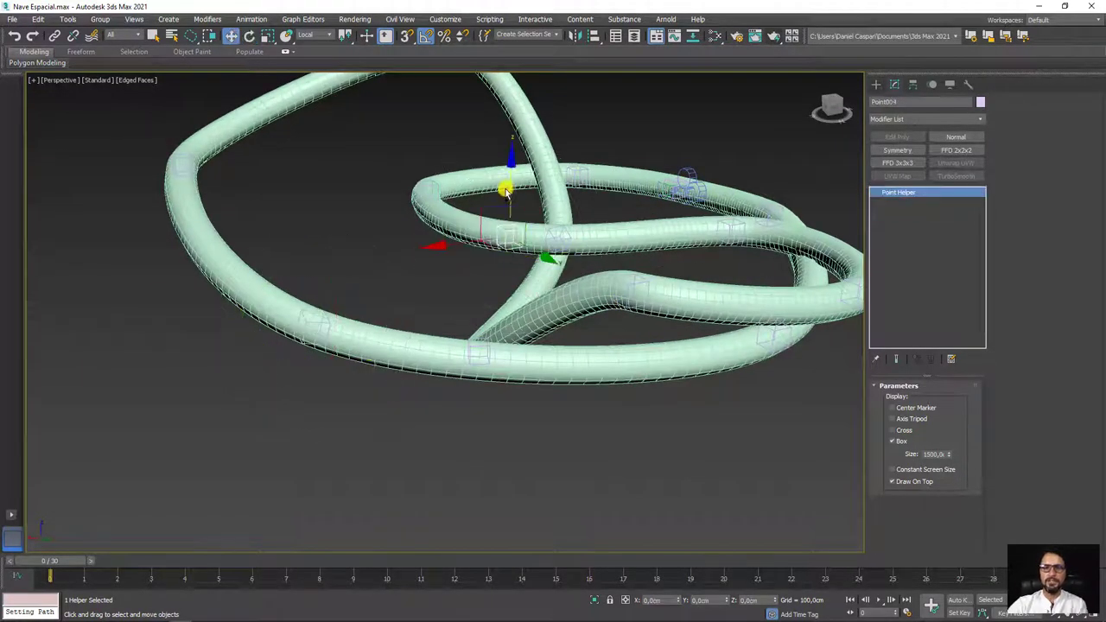
{"action": "left_click_drag", "start_coordinate": [511, 188], "coordinate": [513, 148]}
Pull one control helper down and raise the next to bend the tube.
{"action": "middle_click_drag", "start_coordinate": [654, 217], "coordinate": [629, 227], "text": "alt"}
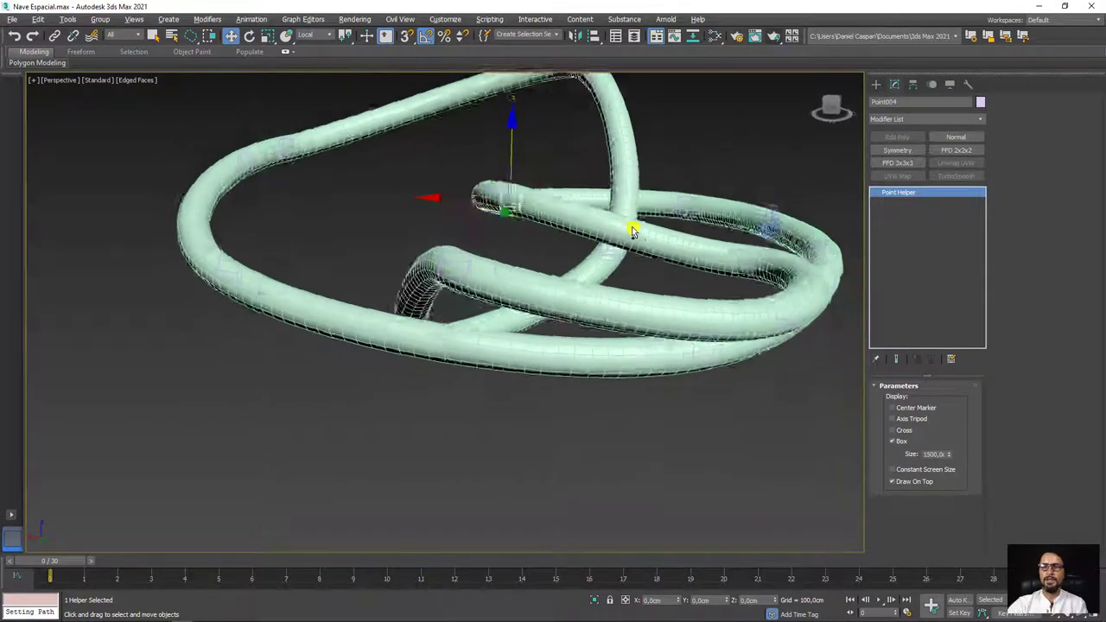
{"action": "scroll", "coordinate": [668, 275], "scroll_direction": "down", "scroll_amount": 5}
{"action": "scroll", "coordinate": [648, 263], "scroll_direction": "up", "scroll_amount": 3}
{"action": "scroll", "coordinate": [605, 251], "scroll_direction": "up", "scroll_amount": 4}
{"action": "left_click", "coordinate": [590, 220]}
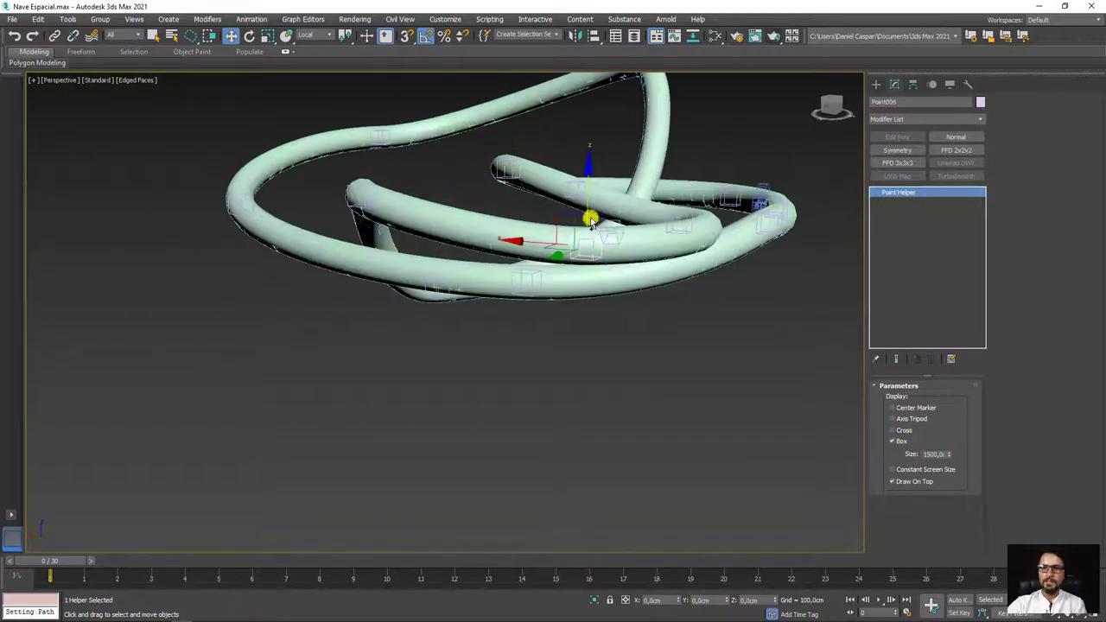
{"action": "left_click_drag", "start_coordinate": [586, 201], "coordinate": [603, 296]}
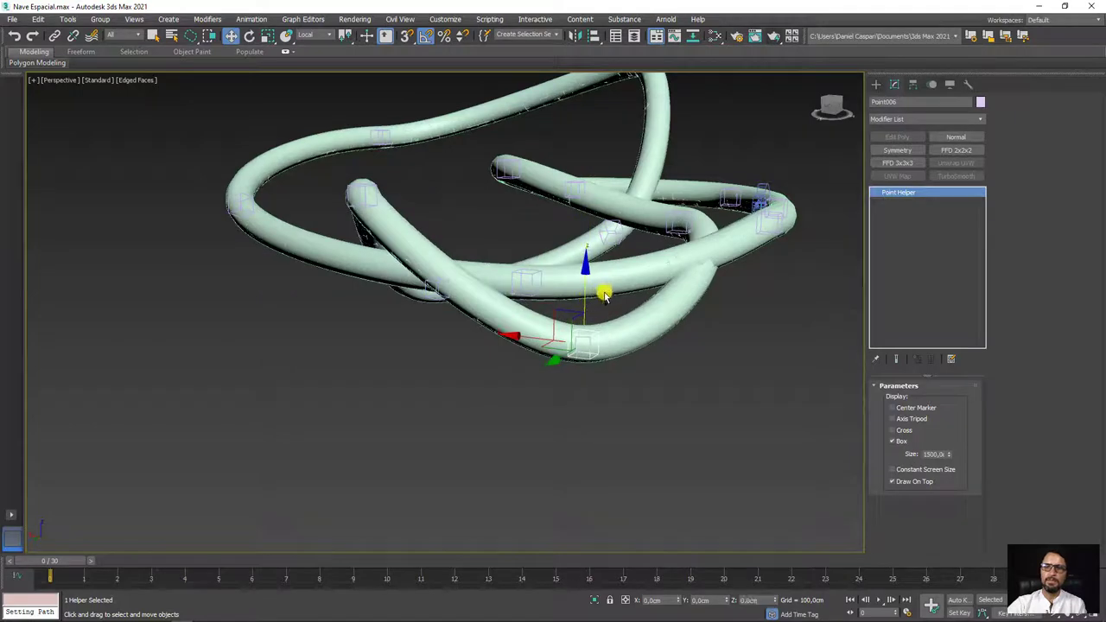
{"action": "left_click", "coordinate": [685, 229]}
{"action": "mouse_move", "coordinate": [689, 179]}
{"action": "left_mouse_down"}
{"action": "mouse_move", "coordinate": [686, 144]}
{"action": "mouse_move", "coordinate": [650, 202]}
{"action": "mouse_move", "coordinate": [699, 228]}
{"action": "mouse_move", "coordinate": [683, 259]}
{"action": "left_mouse_up"}
{"action": "scroll", "coordinate": [657, 216], "scroll_direction": "up", "scroll_amount": 3}
{"action": "scroll", "coordinate": [683, 242], "scroll_direction": "up", "scroll_amount": 2}
{"action": "key", "text": "e"}
Move another helper and rotate the crossing helper 25° about Z.
{"action": "left_click", "coordinate": [710, 426]}
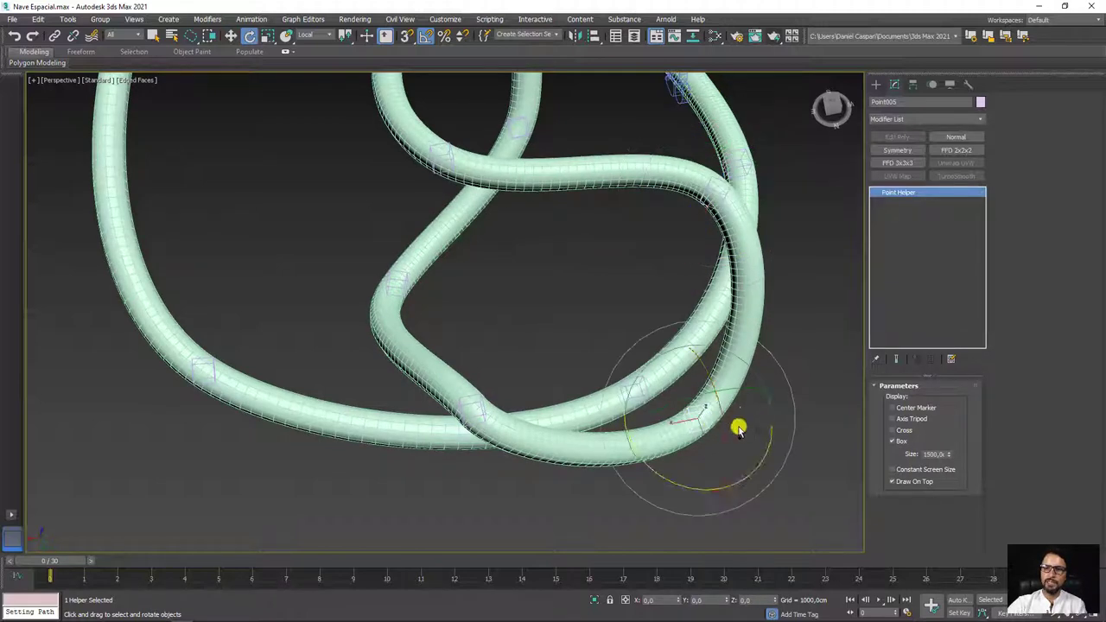
{"action": "key", "text": "w"}
{"action": "left_click_drag", "start_coordinate": [681, 453], "coordinate": [714, 461]}
{"action": "mouse_move", "coordinate": [714, 461]}
{"action": "middle_mouse_down", "text": "alt"}
{"action": "mouse_move", "coordinate": [637, 459]}
{"action": "mouse_move", "coordinate": [510, 374]}
{"action": "middle_mouse_up", "text": "alt"}
{"action": "left_click", "coordinate": [560, 406]}
{"action": "key", "text": "e"}
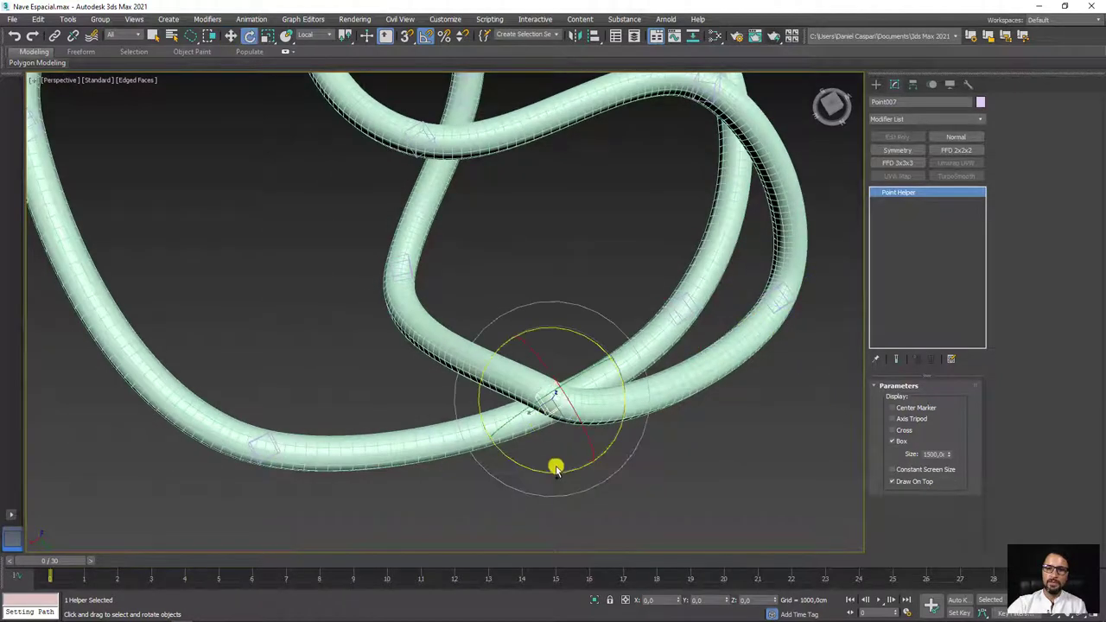
{"action": "left_click_drag", "start_coordinate": [557, 471], "coordinate": [573, 469]}
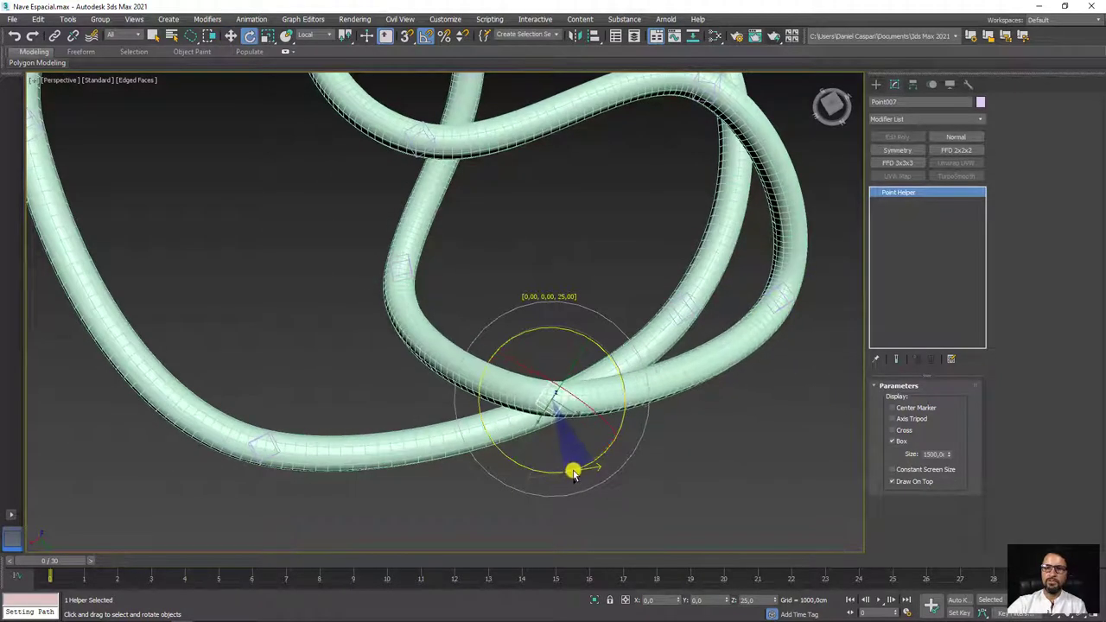
{"action": "mouse_move", "coordinate": [601, 400]}
{"action": "middle_mouse_down", "text": "alt"}
{"action": "mouse_move", "coordinate": [602, 331]}
{"action": "mouse_move", "coordinate": [631, 306]}
{"action": "mouse_move", "coordinate": [303, 176]}
{"action": "middle_mouse_up", "text": "alt"}
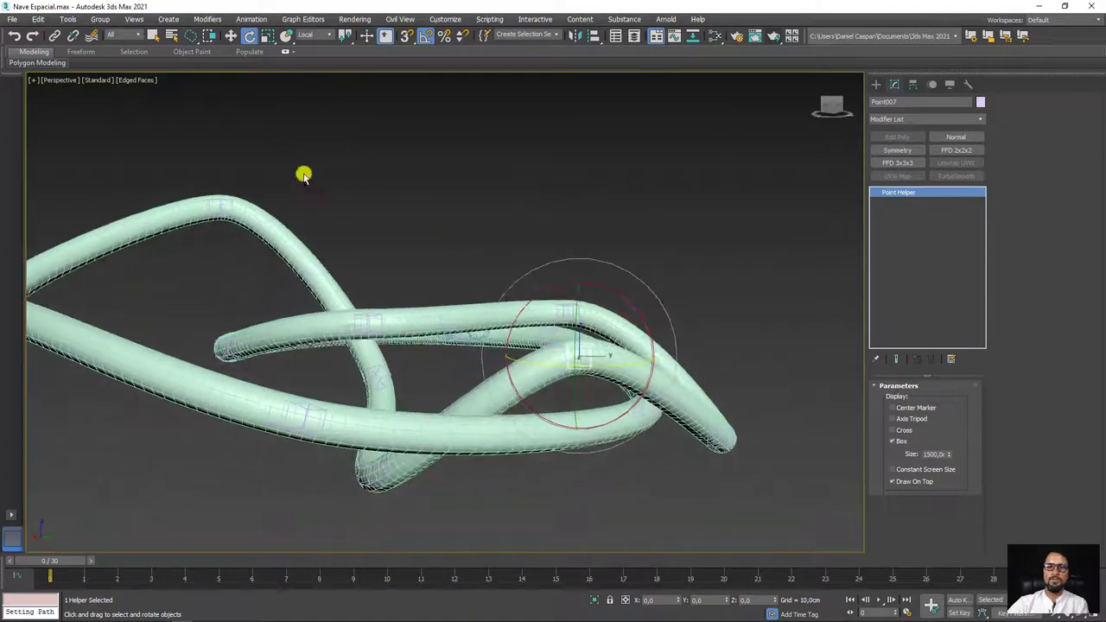
{"action": "left_click", "coordinate": [217, 210]}
{"action": "mouse_move", "coordinate": [230, 202]}
{"action": "middle_mouse_down", "text": "alt"}
{"action": "mouse_move", "coordinate": [279, 254]}
{"action": "mouse_move", "coordinate": [245, 321]}
{"action": "mouse_move", "coordinate": [360, 217]}
{"action": "mouse_move", "coordinate": [450, 226]}
{"action": "middle_mouse_up", "text": "alt"}
Convert Line001 to an Editable Spline and turn off its viewport tube display.
{"action": "left_click", "coordinate": [463, 242]}
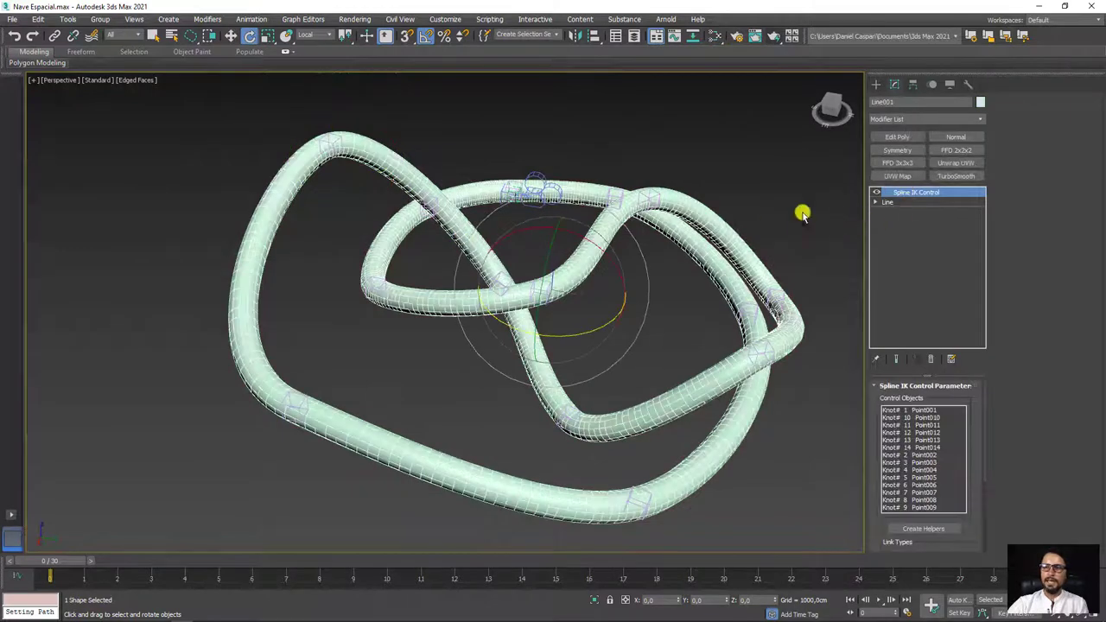
{"action": "right_click", "coordinate": [419, 226]}
{"action": "mouse_move", "coordinate": [449, 350]}
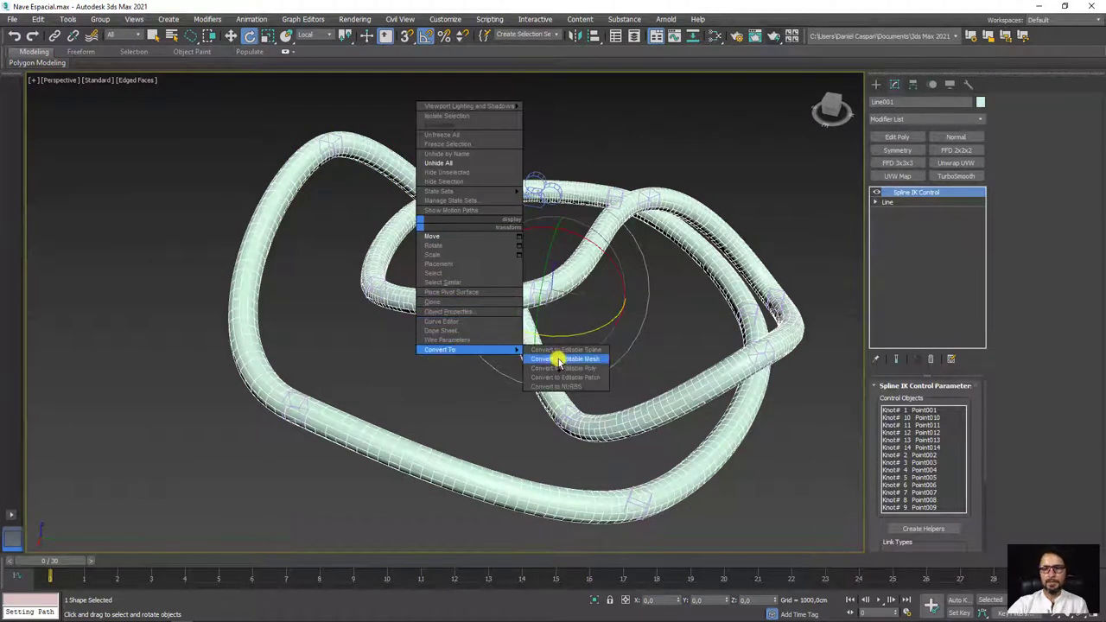
{"action": "left_click", "coordinate": [569, 349]}
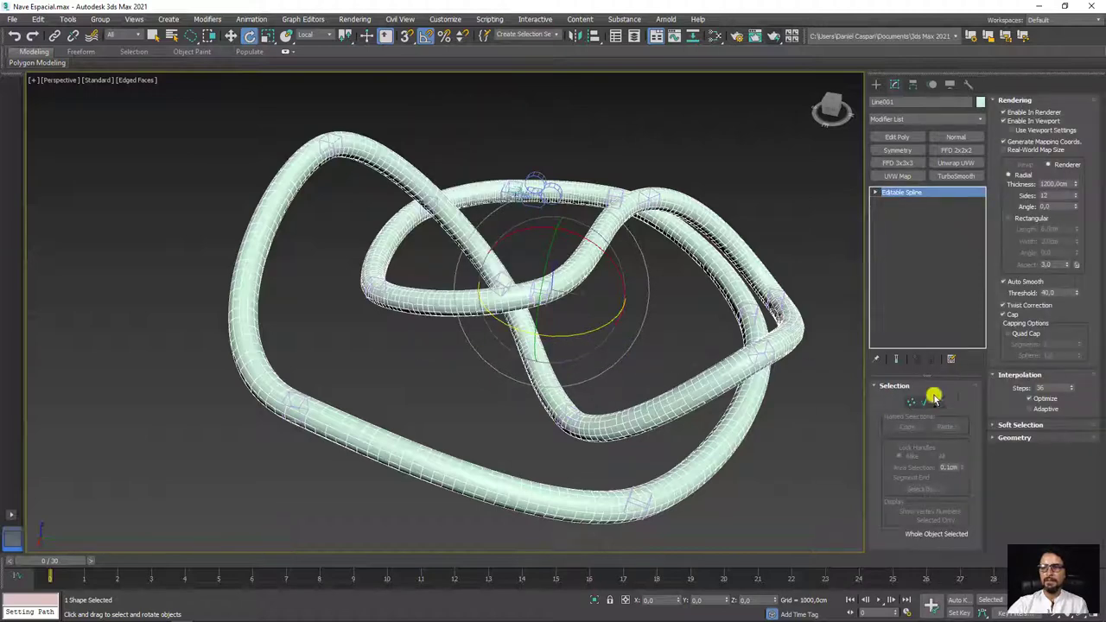
{"action": "left_click", "coordinate": [1005, 121]}
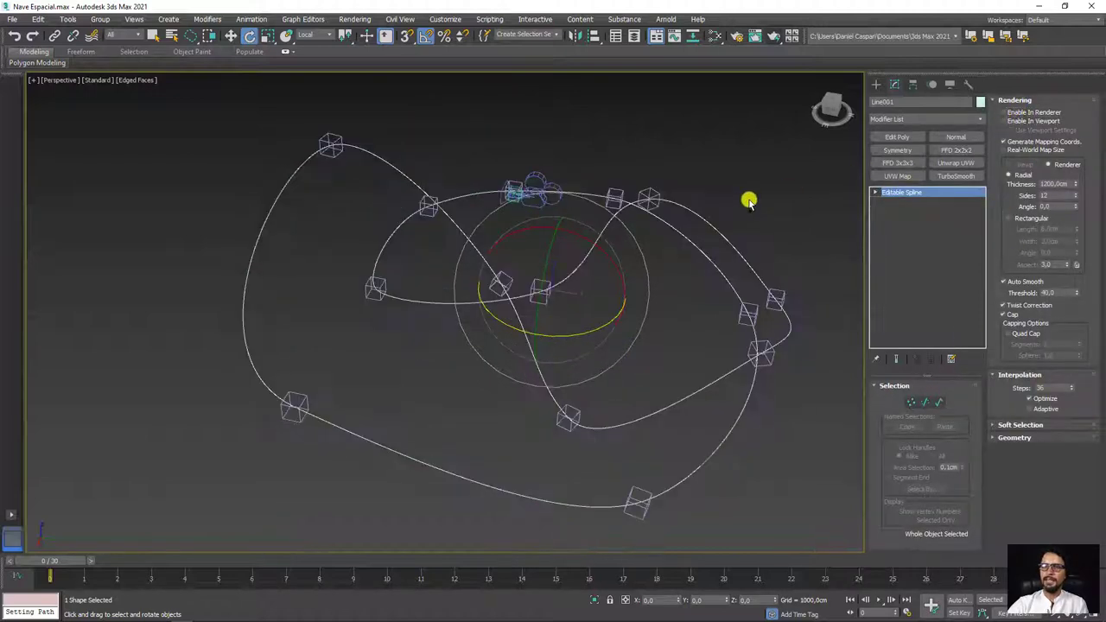
{"action": "middle_click_drag", "start_coordinate": [749, 198], "coordinate": [710, 236], "text": "alt"}
{"action": "scroll", "coordinate": [345, 123], "scroll_direction": "down", "scroll_amount": 3}
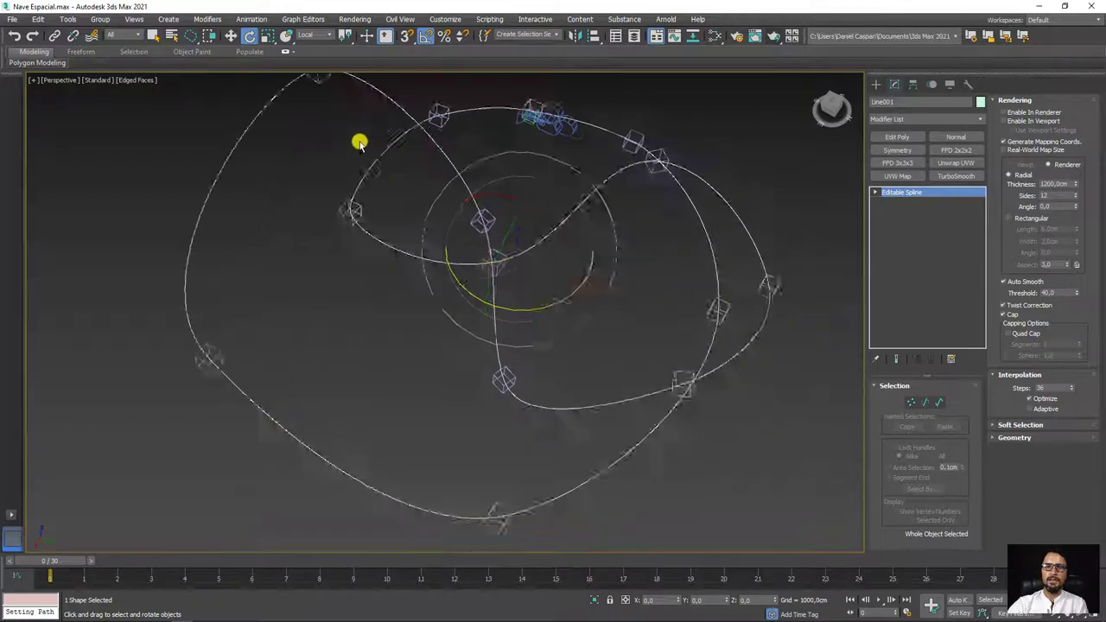
{"action": "scroll", "coordinate": [358, 141], "scroll_direction": "down", "scroll_amount": 2}
{"action": "mouse_move", "coordinate": [375, 158]}
{"action": "middle_mouse_down", "text": "alt"}
{"action": "mouse_move", "coordinate": [583, 223]}
{"action": "mouse_move", "coordinate": [515, 153]}
{"action": "middle_mouse_up", "text": "alt"}
{"action": "scroll", "coordinate": [517, 159], "scroll_direction": "up", "scroll_amount": 4}
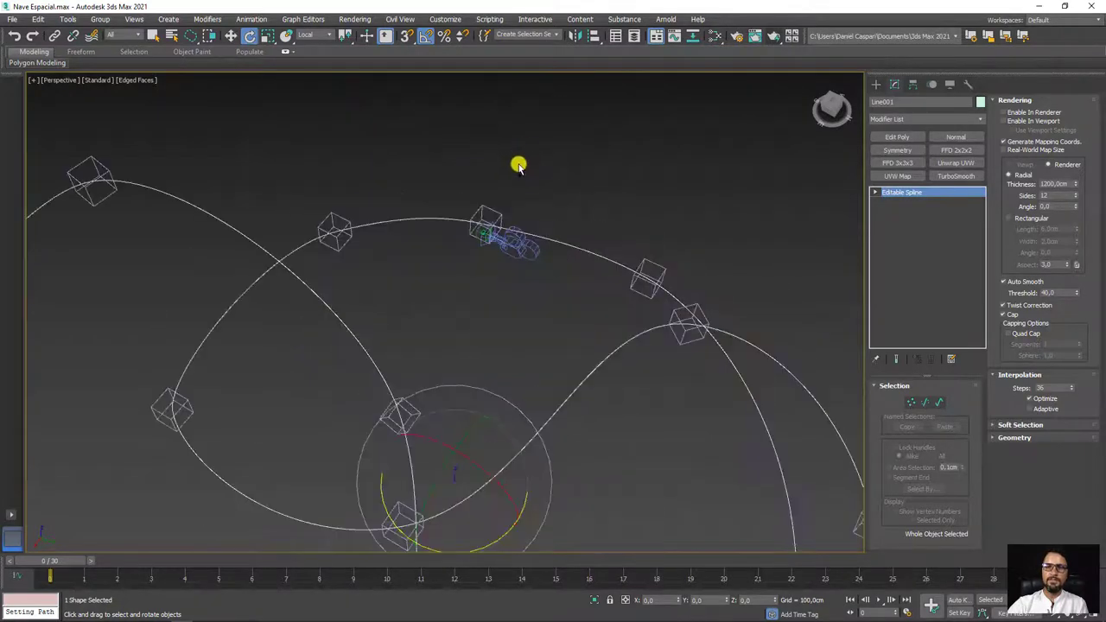
Select all point helpers with Ctrl+I, remove them, and reselect Line001.
{"action": "key", "text": "ctrl+i"}
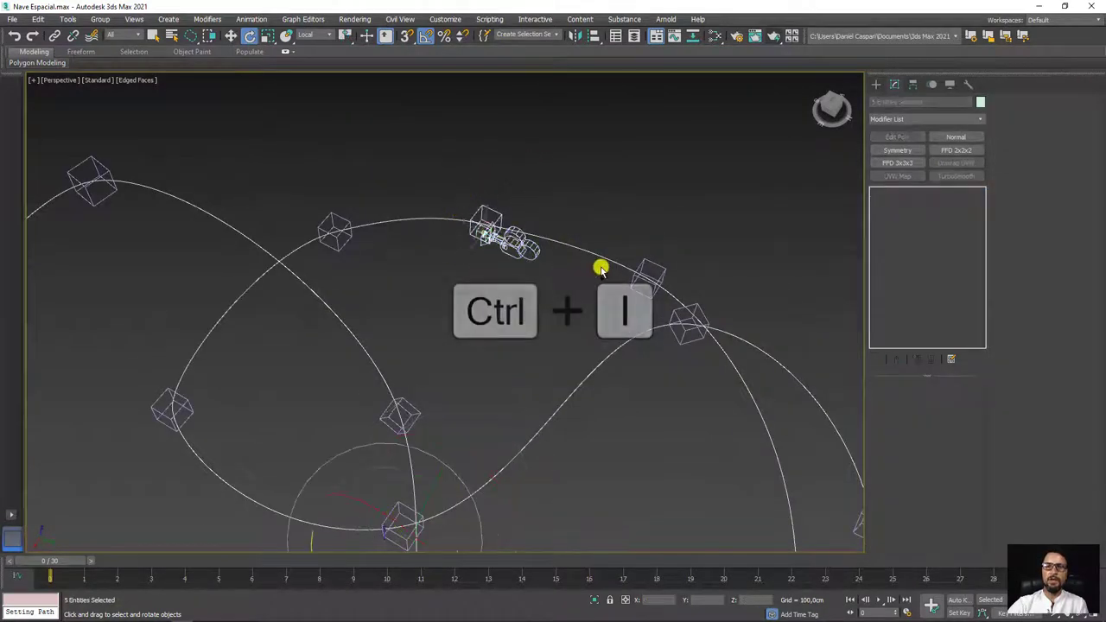
{"action": "scroll", "coordinate": [599, 268], "scroll_direction": "down", "scroll_amount": 3}
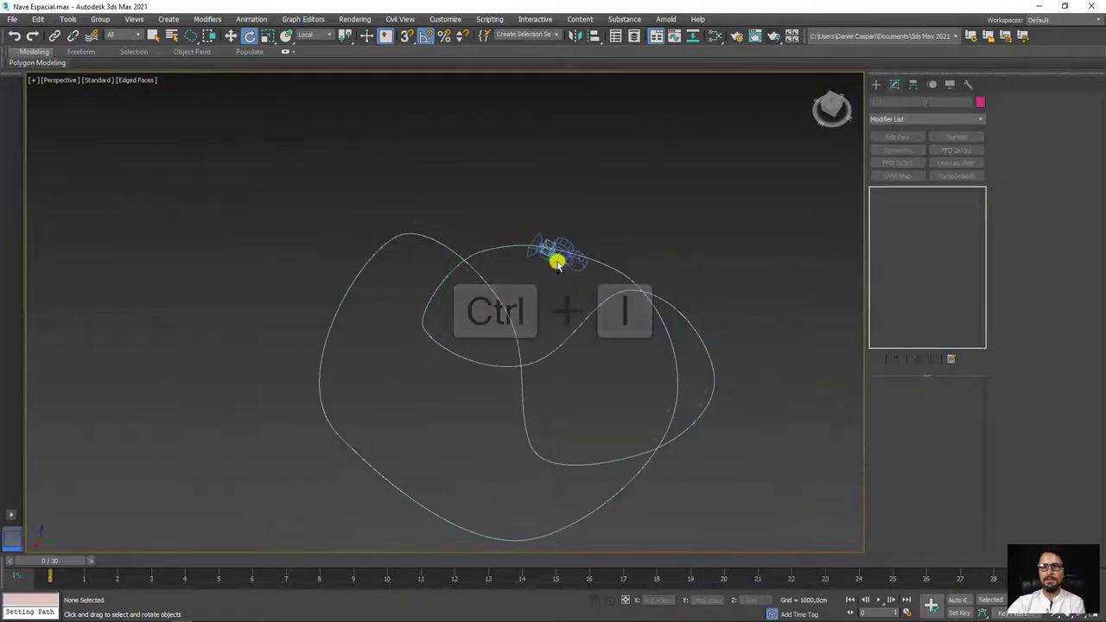
{"action": "scroll", "coordinate": [553, 232], "scroll_direction": "up", "scroll_amount": 6}
{"action": "left_click", "coordinate": [536, 199]}
{"action": "scroll", "coordinate": [545, 204], "scroll_direction": "down", "scroll_amount": 5}
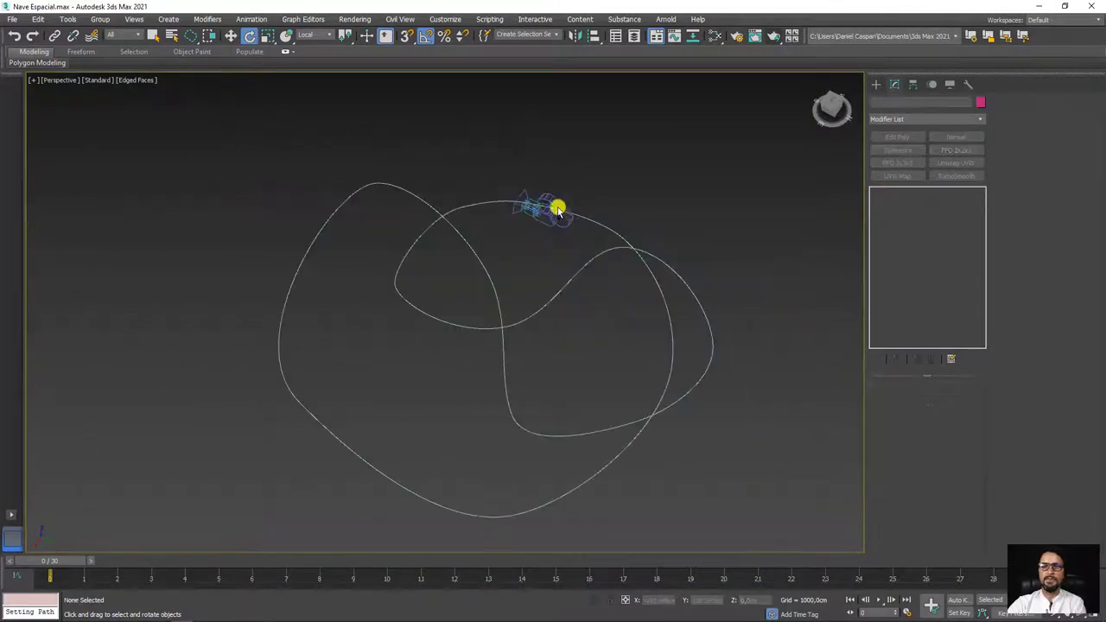
{"action": "left_click", "coordinate": [582, 259]}
{"action": "middle_click_drag", "start_coordinate": [585, 264], "coordinate": [598, 321], "text": "alt"}
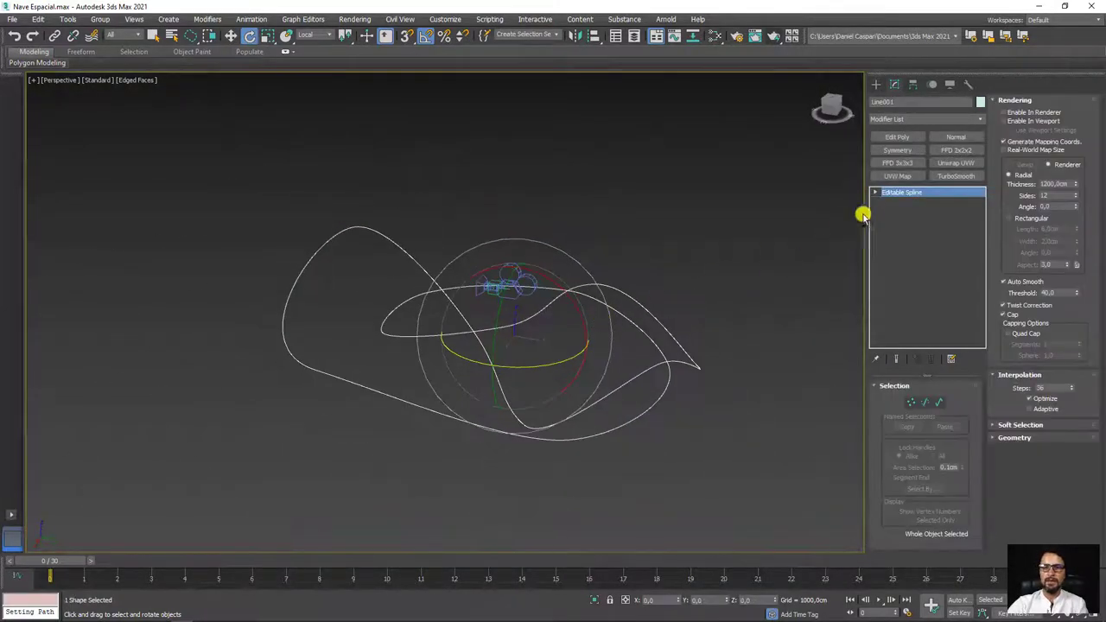
In Vertex sub-object mode, select and scale spline vertices on the knot's loops.
{"action": "left_click", "coordinate": [911, 400]}
{"action": "left_click", "coordinate": [354, 227]}
{"action": "middle_click_drag", "start_coordinate": [354, 228], "coordinate": [398, 210], "text": "alt"}
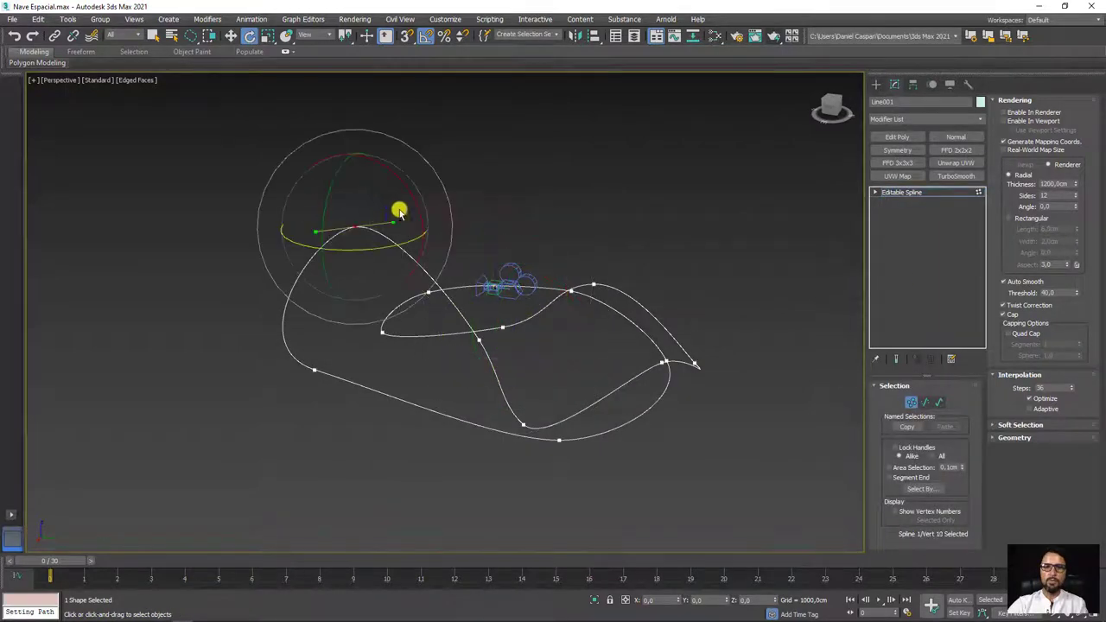
{"action": "scroll", "coordinate": [360, 237], "scroll_direction": "up", "scroll_amount": 3}
{"action": "scroll", "coordinate": [348, 230], "scroll_direction": "up", "scroll_amount": 2}
{"action": "key", "text": "r"}
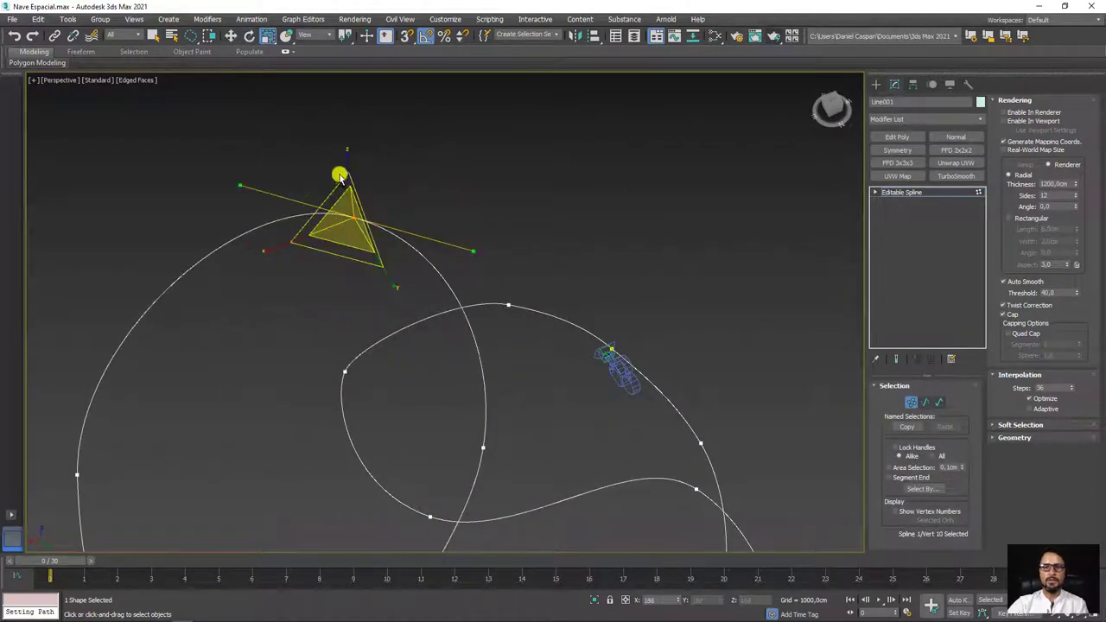
{"action": "mouse_move", "coordinate": [341, 173]}
{"action": "middle_mouse_down", "text": "alt"}
{"action": "mouse_move", "coordinate": [366, 251]}
{"action": "mouse_move", "coordinate": [200, 346]}
{"action": "middle_mouse_up", "text": "alt"}
{"action": "left_click", "coordinate": [262, 324]}
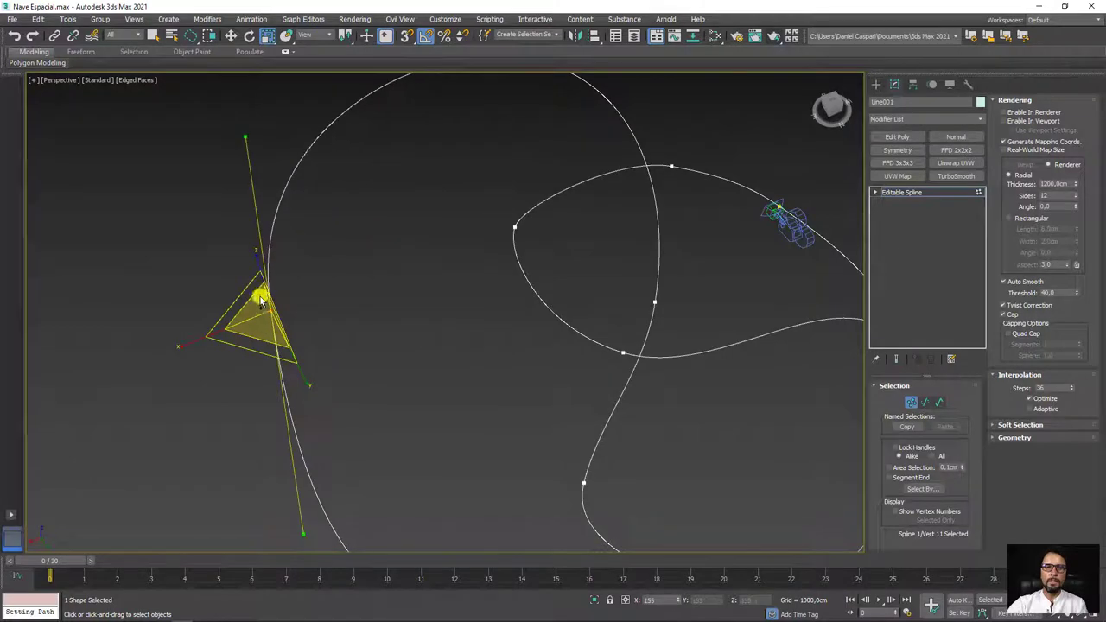
{"action": "scroll", "coordinate": [390, 375], "scroll_direction": "down", "scroll_amount": 4}
{"action": "mouse_move", "coordinate": [390, 374]}
{"action": "middle_mouse_down", "text": "alt"}
{"action": "mouse_move", "coordinate": [493, 338]}
{"action": "mouse_move", "coordinate": [467, 406]}
{"action": "mouse_move", "coordinate": [438, 400]}
{"action": "mouse_move", "coordinate": [510, 403]}
{"action": "middle_mouse_up", "text": "alt"}
{"action": "scroll", "coordinate": [511, 403], "scroll_direction": "up", "scroll_amount": 3}
{"action": "left_click", "coordinate": [467, 333]}
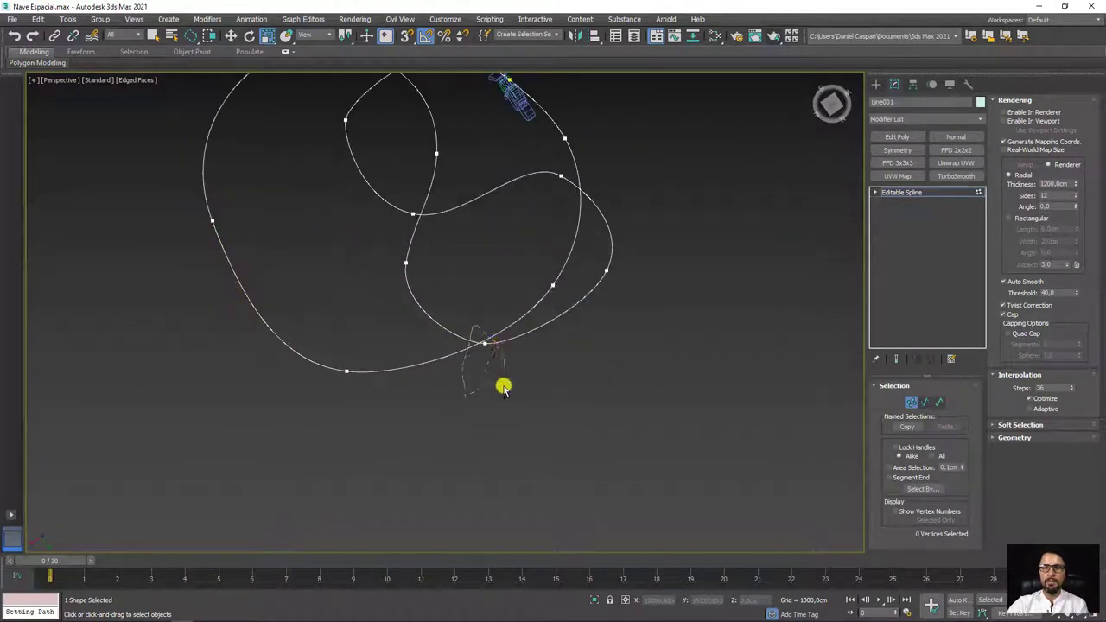
Move the vertex where loops meet, rotate and scale another, then exit to Editable Spline level.
{"action": "left_click_drag", "start_coordinate": [503, 388], "coordinate": [489, 325]}
{"action": "key", "text": "w"}
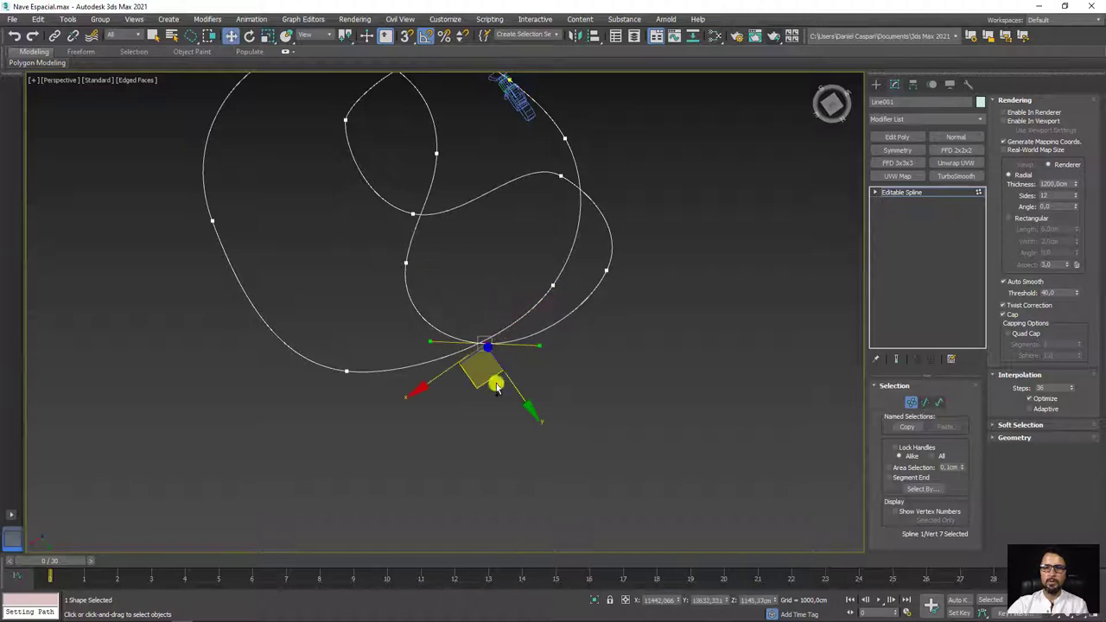
{"action": "mouse_move", "coordinate": [474, 389]}
{"action": "middle_mouse_down", "text": "alt"}
{"action": "mouse_move", "coordinate": [475, 276]}
{"action": "mouse_move", "coordinate": [504, 303]}
{"action": "mouse_move", "coordinate": [292, 220]}
{"action": "middle_mouse_up", "text": "alt"}
{"action": "left_click", "coordinate": [257, 214]}
{"action": "key", "text": "e"}
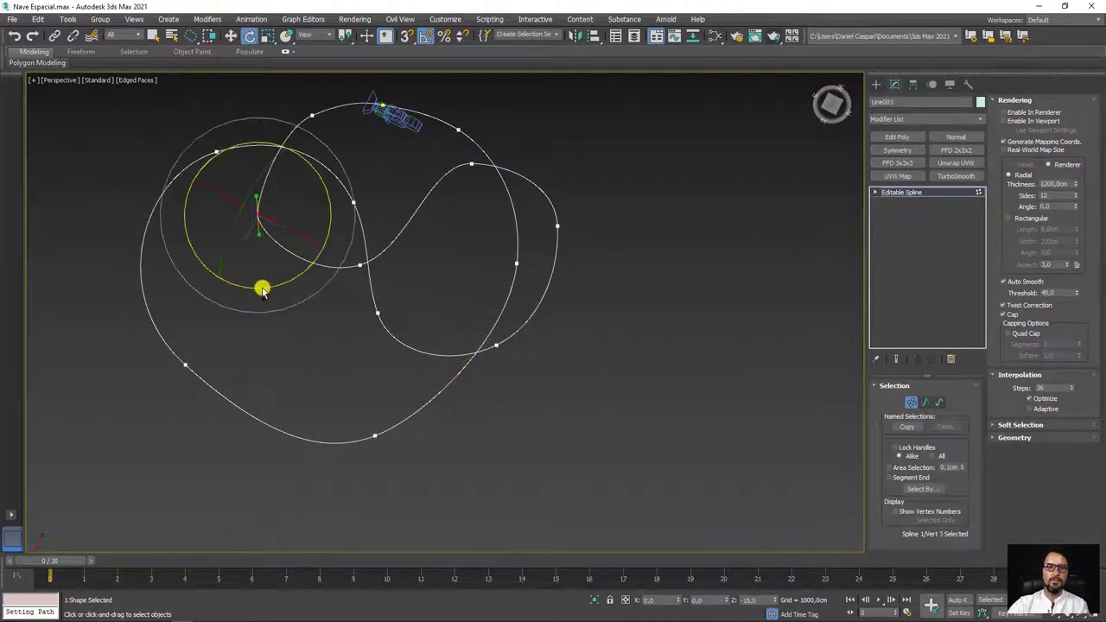
{"action": "key", "text": "r"}
{"action": "middle_click_drag", "start_coordinate": [251, 190], "coordinate": [587, 224], "text": "alt"}
{"action": "left_click", "coordinate": [894, 193]}
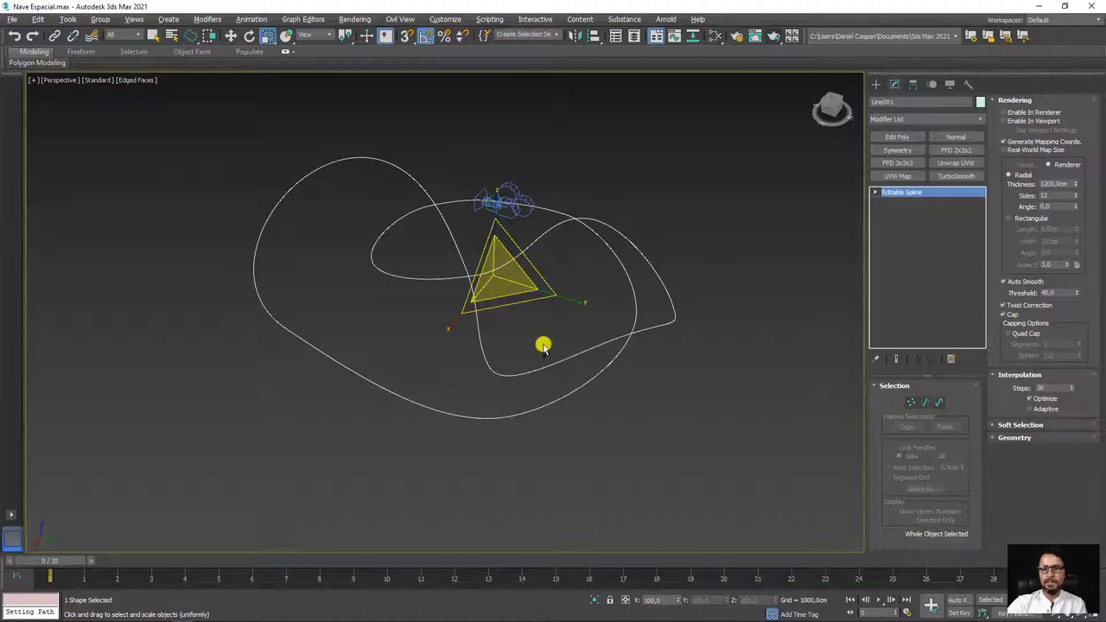
{"action": "mouse_move", "coordinate": [542, 346]}
{"action": "middle_mouse_down", "text": "alt"}
{"action": "mouse_move", "coordinate": [563, 306]}
{"action": "mouse_move", "coordinate": [543, 321]}
{"action": "middle_mouse_up", "text": "alt"}
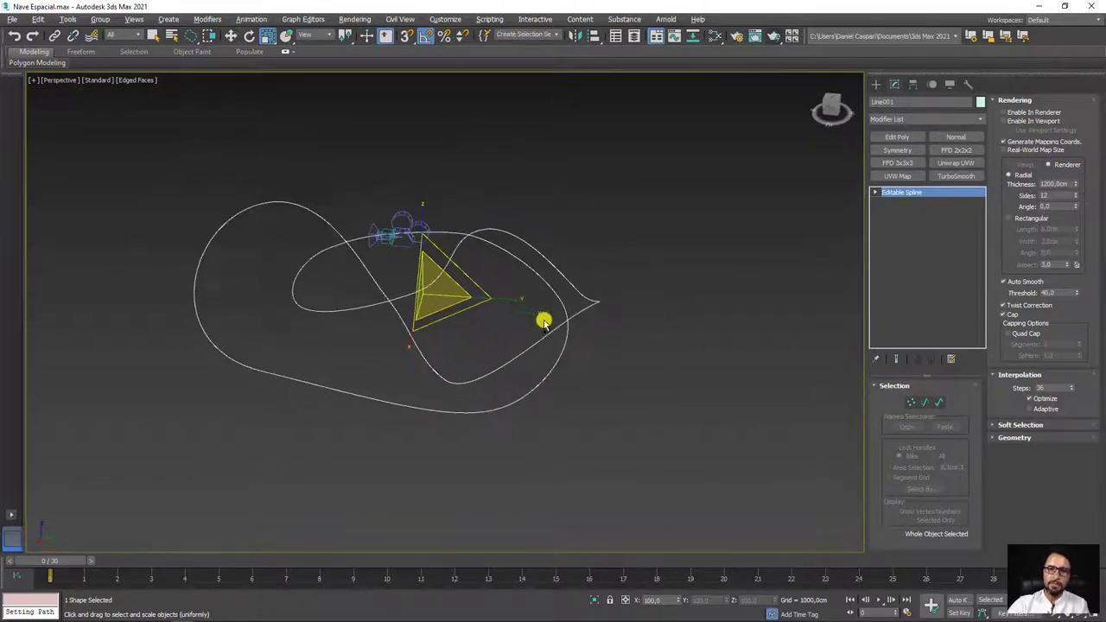
Turn Enable In Viewport back on so Line001 shows as a thick tube.
{"action": "left_click", "coordinate": [1005, 121]}
{"action": "middle_click_drag", "start_coordinate": [698, 226], "coordinate": [763, 238], "text": "alt"}
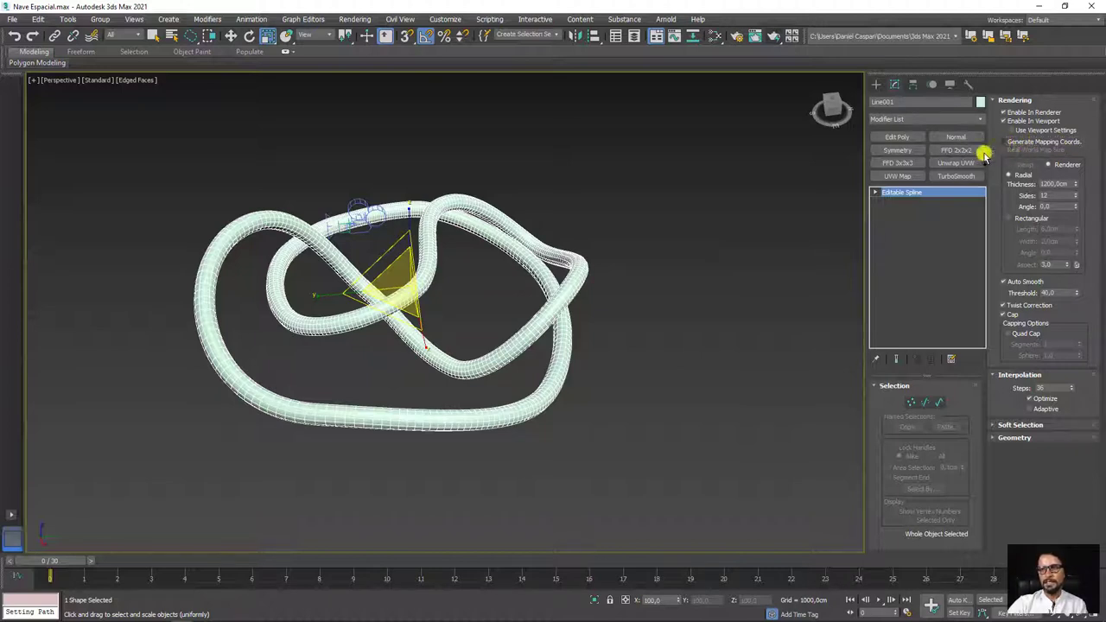
In the Slate Material Editor, create VRayMtl Material #45 and assign it to the tube.
{"action": "left_click", "coordinate": [715, 35]}
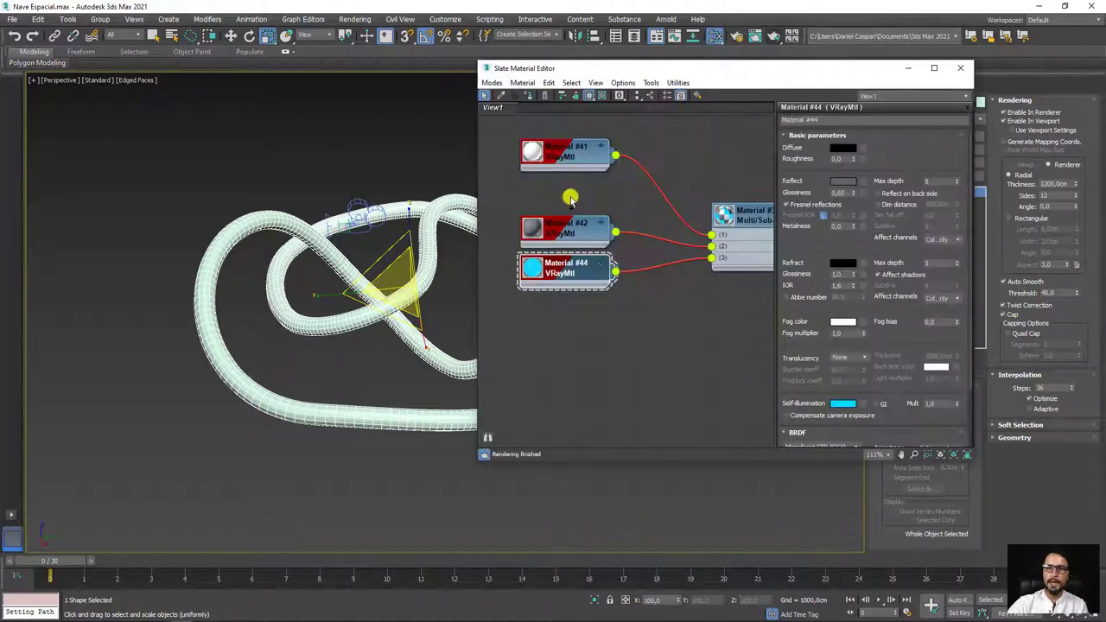
{"action": "scroll", "coordinate": [670, 237], "scroll_direction": "down", "scroll_amount": 3}
{"action": "scroll", "coordinate": [613, 255], "scroll_direction": "down", "scroll_amount": 2}
{"action": "scroll", "coordinate": [642, 285], "scroll_direction": "up", "scroll_amount": 2}
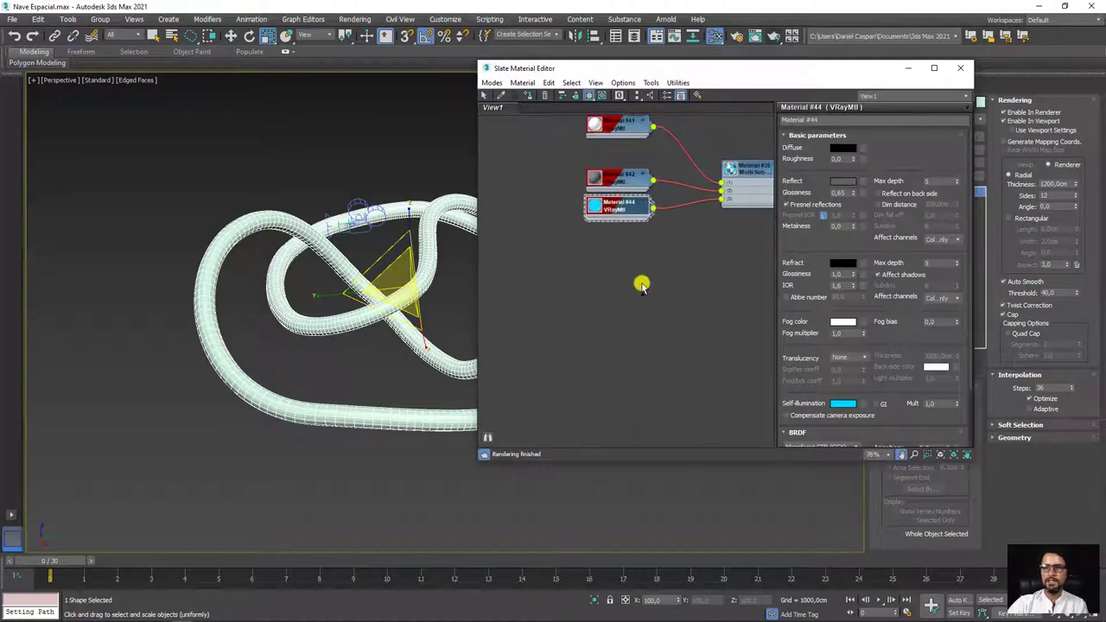
{"action": "right_click", "coordinate": [588, 263]}
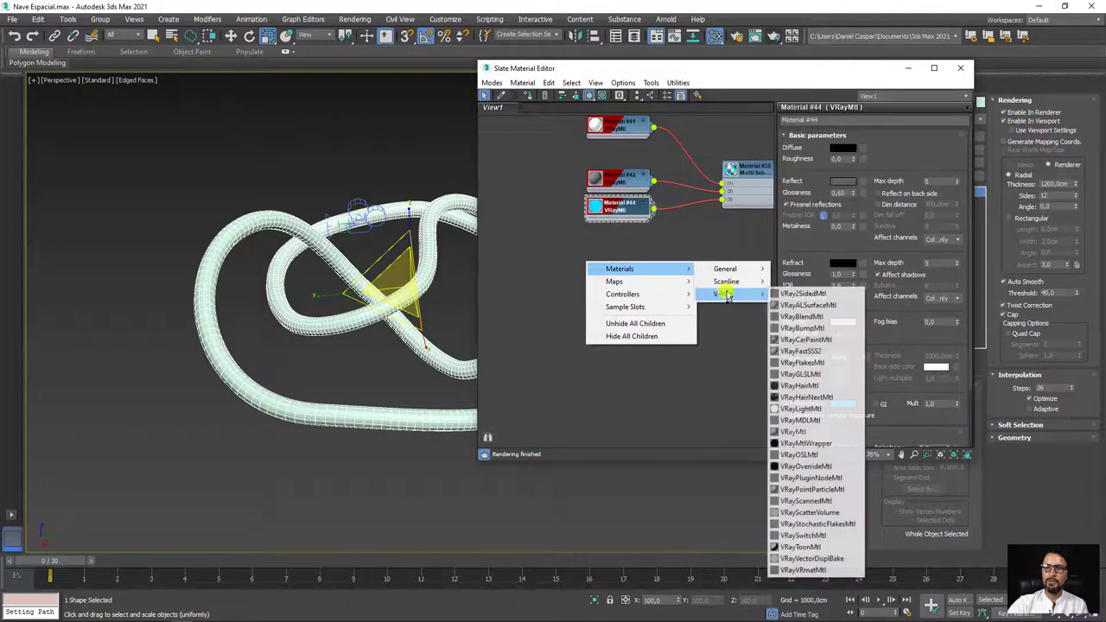
{"action": "mouse_move", "coordinate": [640, 269]}
{"action": "mouse_move", "coordinate": [726, 294]}
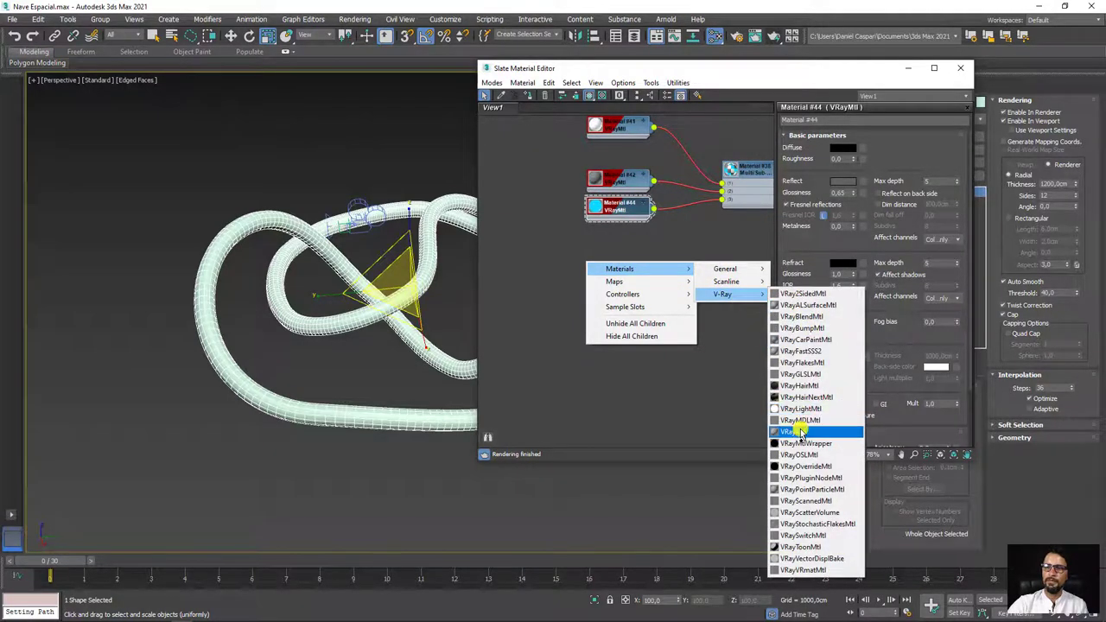
{"action": "left_click", "coordinate": [786, 424]}
{"action": "left_click_drag", "start_coordinate": [588, 262], "coordinate": [652, 262]}
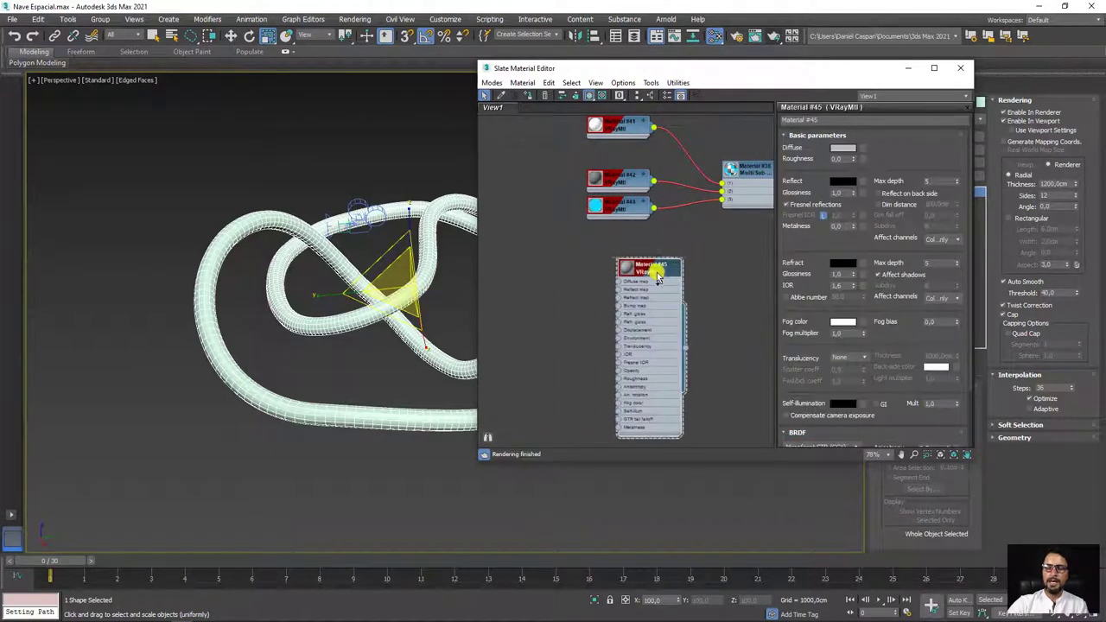
{"action": "scroll", "coordinate": [691, 351], "scroll_direction": "up", "scroll_amount": 2}
{"action": "scroll", "coordinate": [696, 354], "scroll_direction": "up", "scroll_amount": 1}
{"action": "mouse_move", "coordinate": [696, 355]}
{"action": "left_mouse_down"}
{"action": "mouse_move", "coordinate": [494, 454]}
{"action": "mouse_move", "coordinate": [429, 426]}
{"action": "left_mouse_up"}
Plug a Checker map into Material #45's Diffuse with U and V tiling 10.
{"action": "scroll", "coordinate": [647, 263], "scroll_direction": "up", "scroll_amount": 1}
{"action": "scroll", "coordinate": [657, 267], "scroll_direction": "up", "scroll_amount": 1}
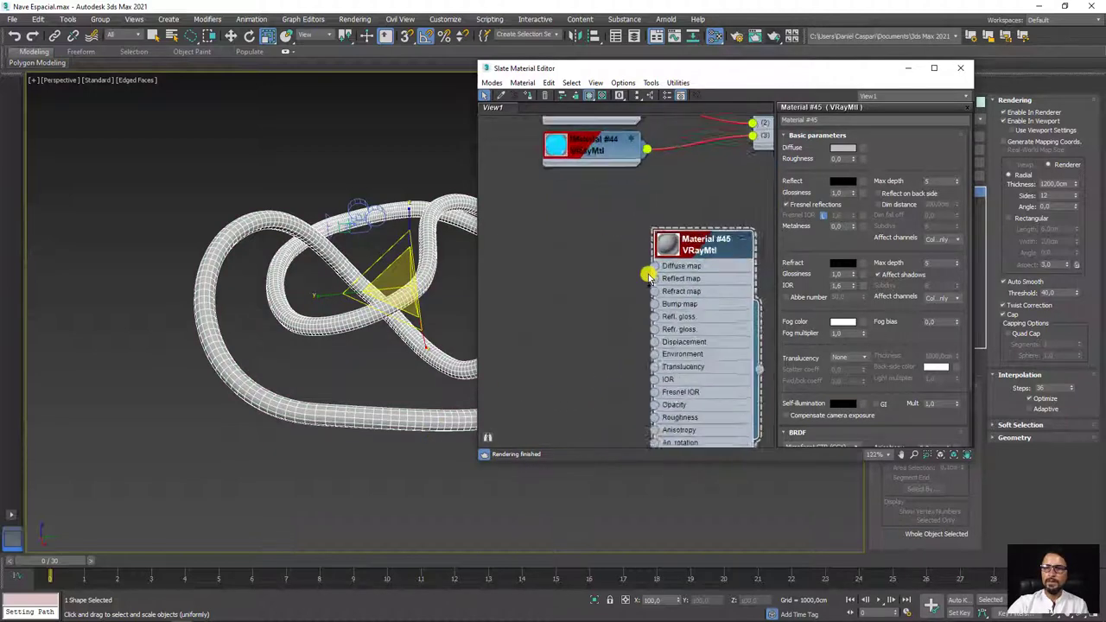
{"action": "scroll", "coordinate": [662, 269], "scroll_direction": "up", "scroll_amount": 1}
{"action": "left_click_drag", "start_coordinate": [653, 263], "coordinate": [569, 216]}
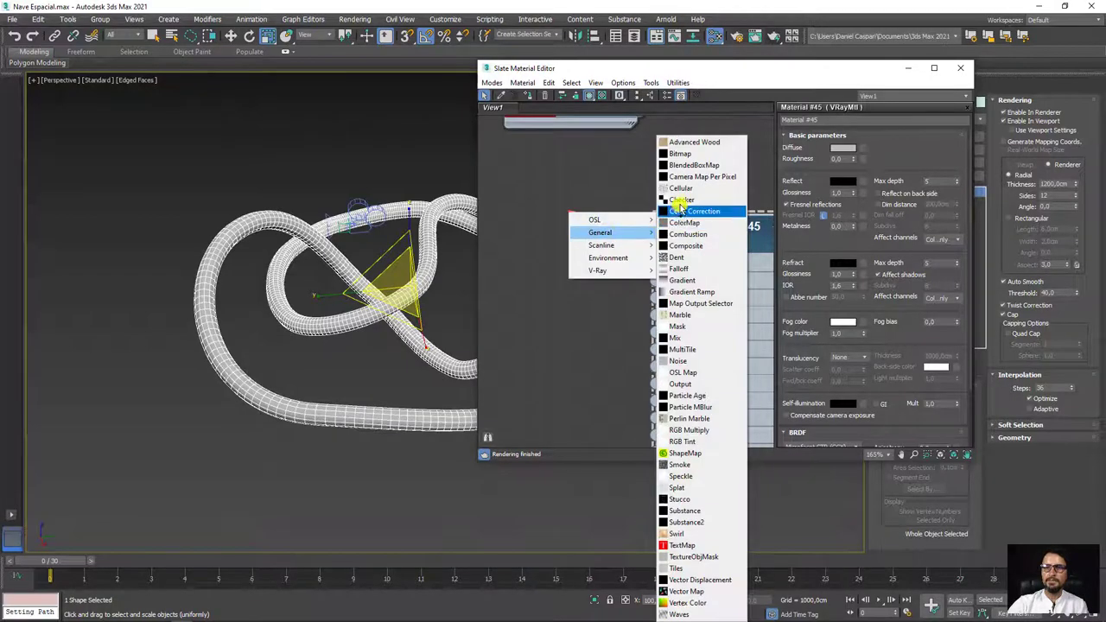
{"action": "left_click", "coordinate": [682, 200]}
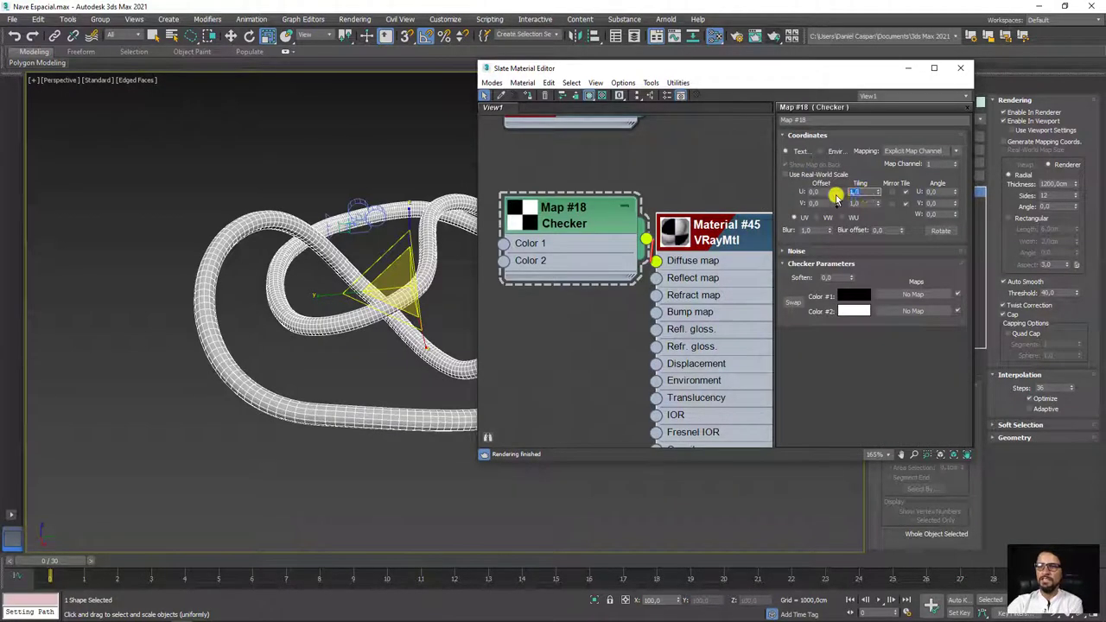
{"action": "key", "text": "Tab"}
{"action": "type", "text": "10"}
{"action": "key", "text": "Return"}
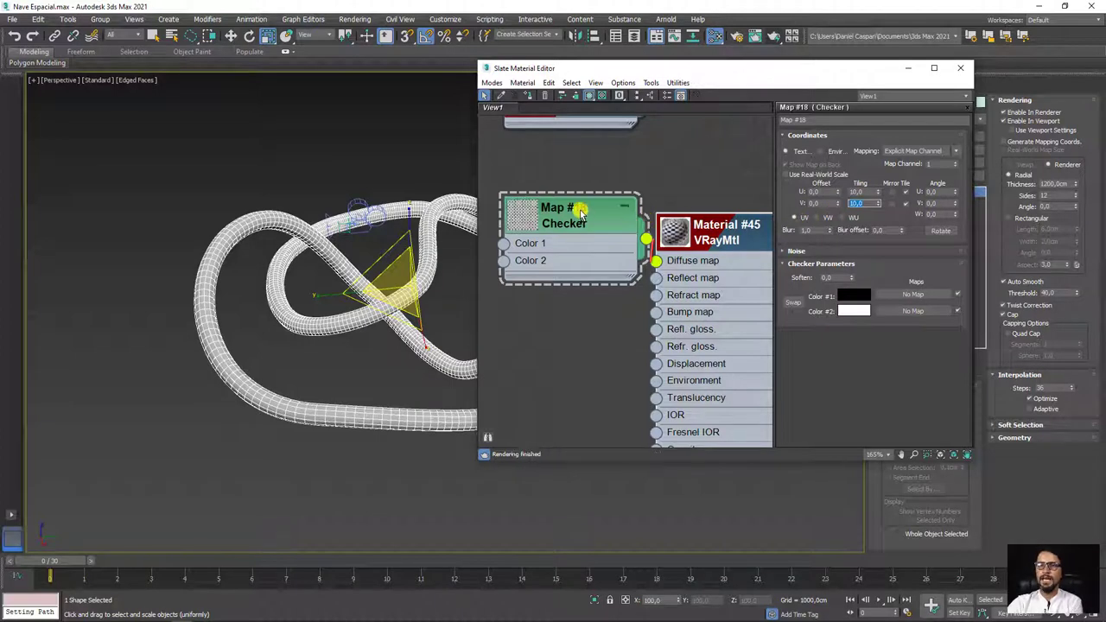
{"action": "scroll", "coordinate": [639, 233], "scroll_direction": "down", "scroll_amount": 2}
{"action": "scroll", "coordinate": [646, 240], "scroll_direction": "down", "scroll_amount": 1}
{"action": "scroll", "coordinate": [558, 230], "scroll_direction": "down", "scroll_amount": 2}
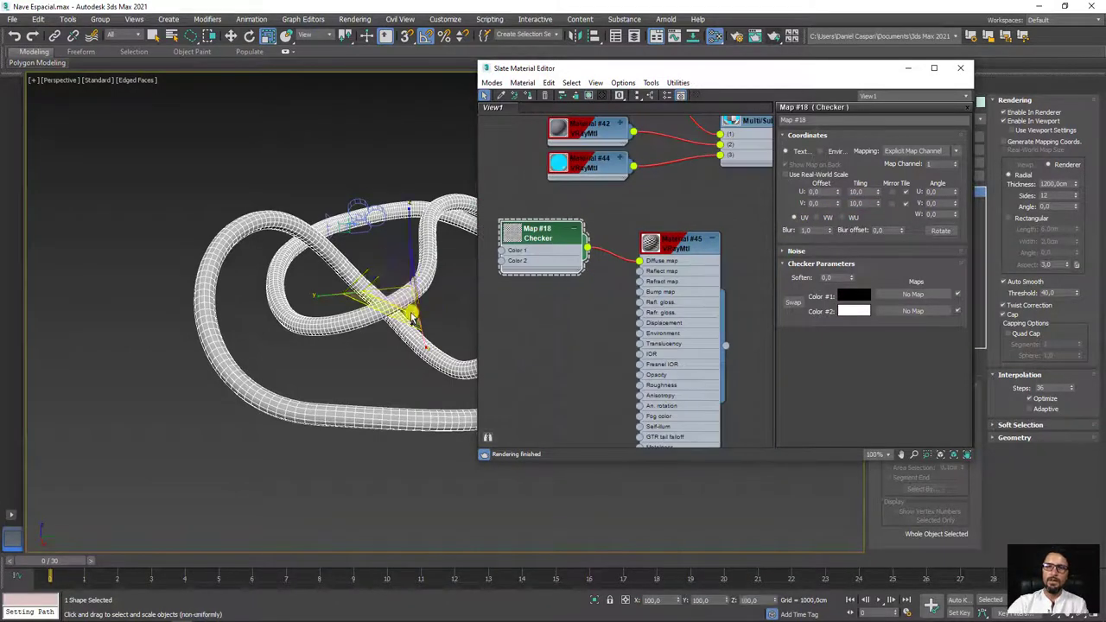
Enable Show Shaded Material in Viewport for the checker and move the editor aside.
{"action": "middle_click_drag", "start_coordinate": [407, 314], "coordinate": [315, 307], "text": "alt"}
{"action": "scroll", "coordinate": [395, 279], "scroll_direction": "up", "scroll_amount": 3}
{"action": "scroll", "coordinate": [395, 279], "scroll_direction": "up", "scroll_amount": 3}
{"action": "scroll", "coordinate": [373, 208], "scroll_direction": "down", "scroll_amount": 3}
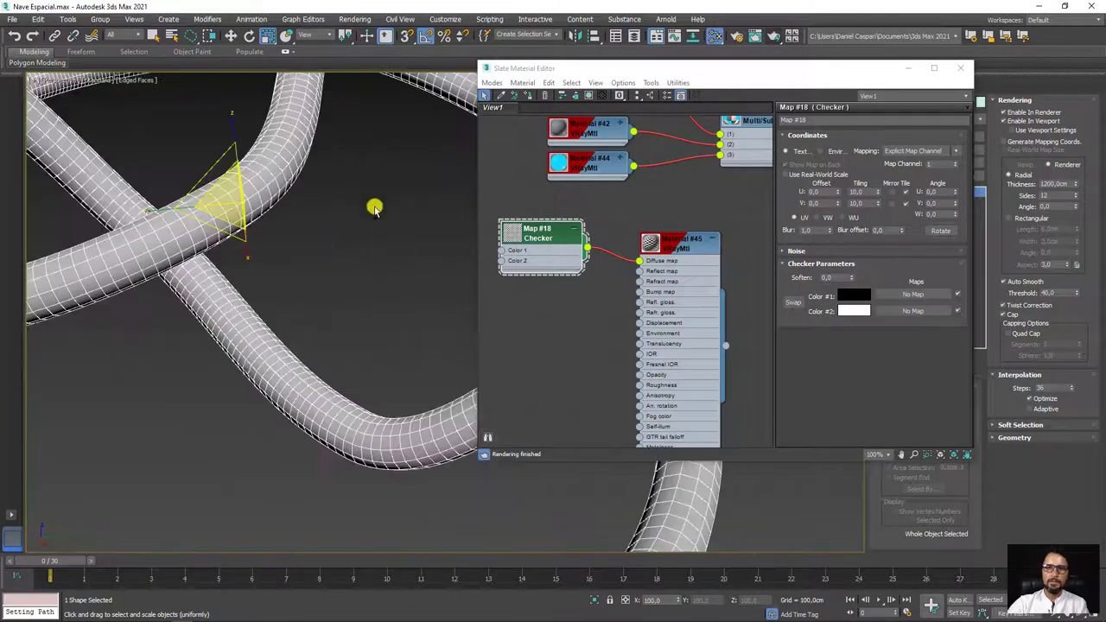
{"action": "scroll", "coordinate": [372, 207], "scroll_direction": "down", "scroll_amount": 2}
{"action": "left_click", "coordinate": [593, 97]}
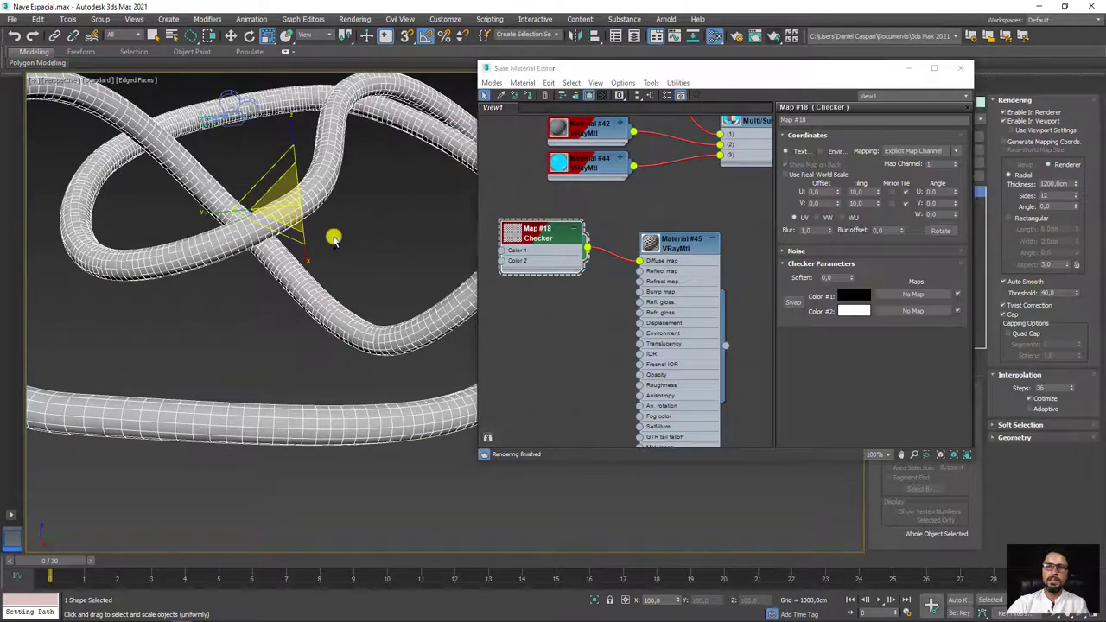
{"action": "scroll", "coordinate": [334, 240], "scroll_direction": "up", "scroll_amount": 2}
{"action": "scroll", "coordinate": [286, 244], "scroll_direction": "up", "scroll_amount": 3}
{"action": "scroll", "coordinate": [415, 280], "scroll_direction": "down", "scroll_amount": 4}
{"action": "left_click_drag", "start_coordinate": [781, 69], "coordinate": [635, 197]}
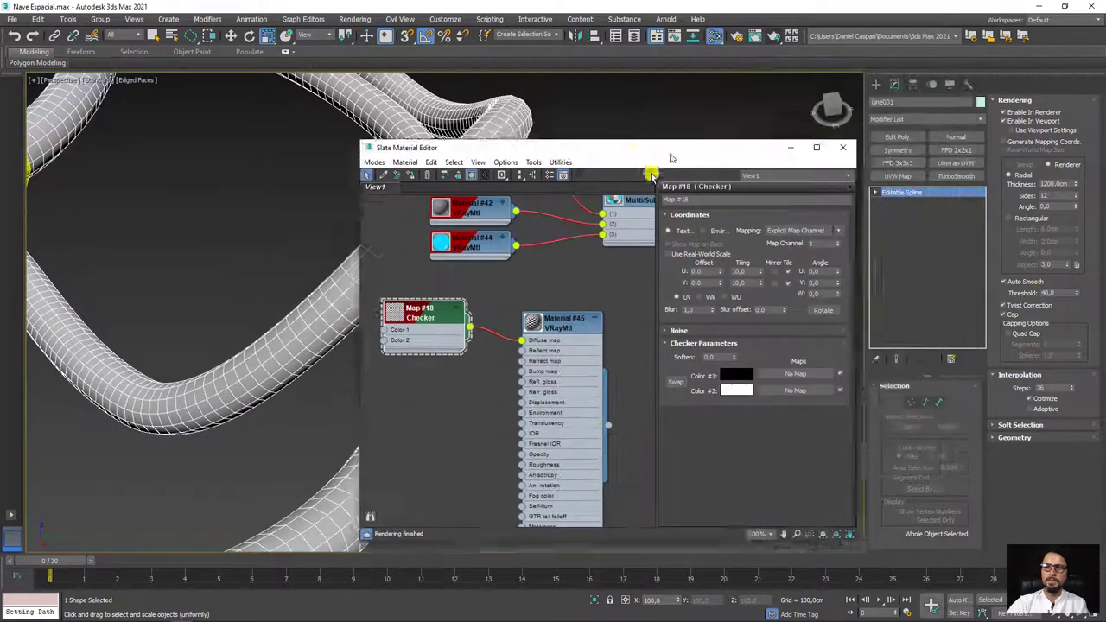
Turn on Generate Mapping Coords. in the knotted spline's Rendering rollout.
{"action": "left_click", "coordinate": [751, 204]}
{"action": "scroll", "coordinate": [726, 276], "scroll_direction": "up", "scroll_amount": 3}
{"action": "scroll", "coordinate": [620, 263], "scroll_direction": "down", "scroll_amount": 1}
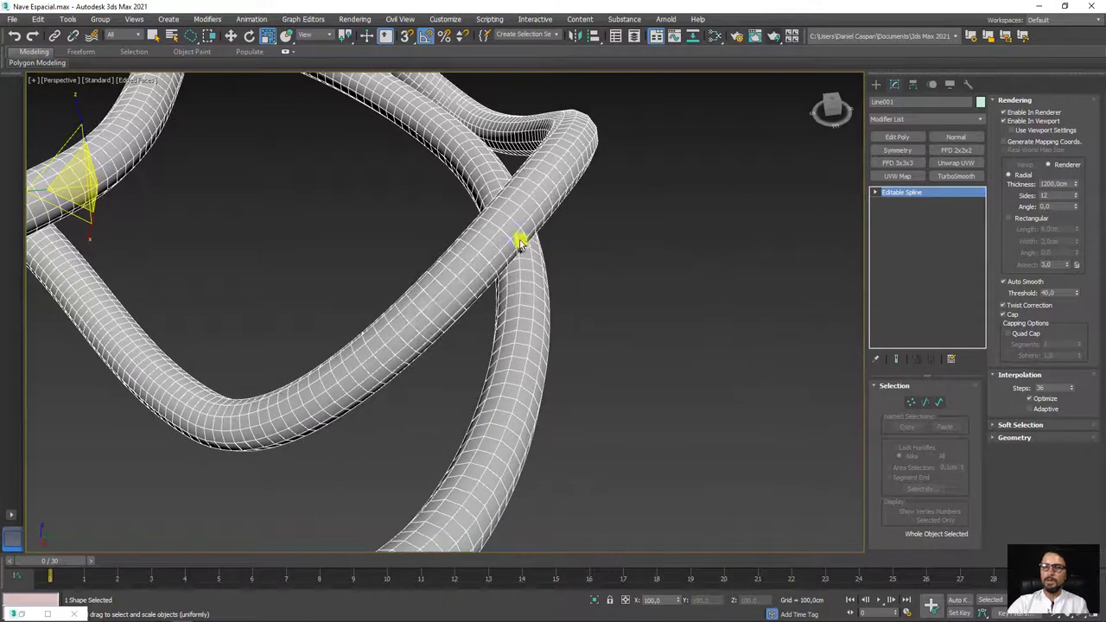
{"action": "left_click", "coordinate": [1016, 142]}
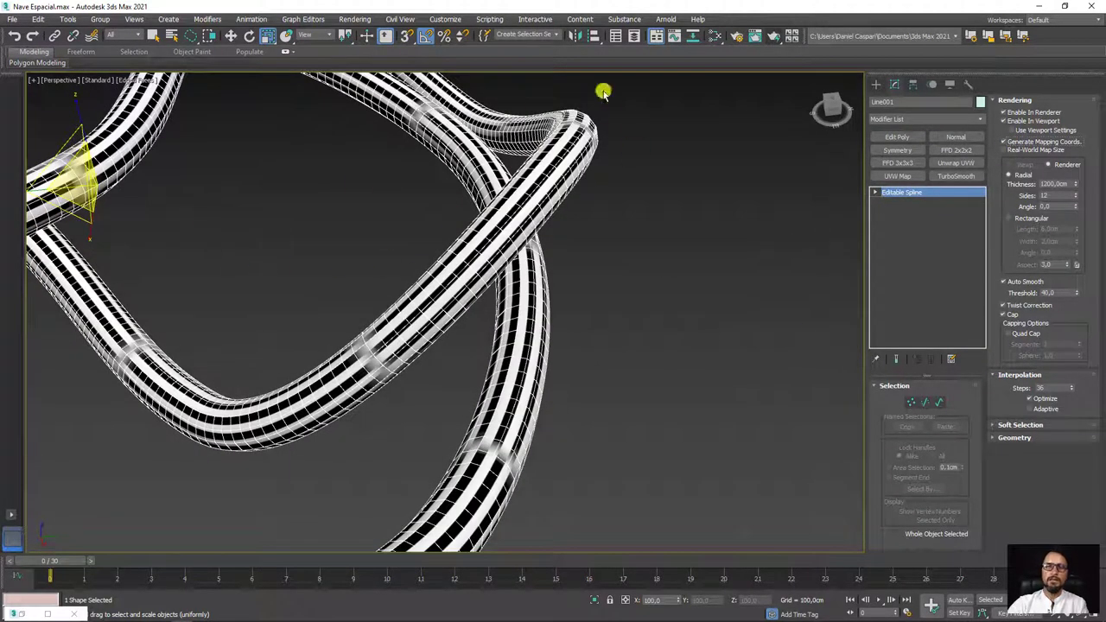
Set the Checker map tiling to U 5 and V 150, then close the material editor.
{"action": "left_click", "coordinate": [695, 38]}
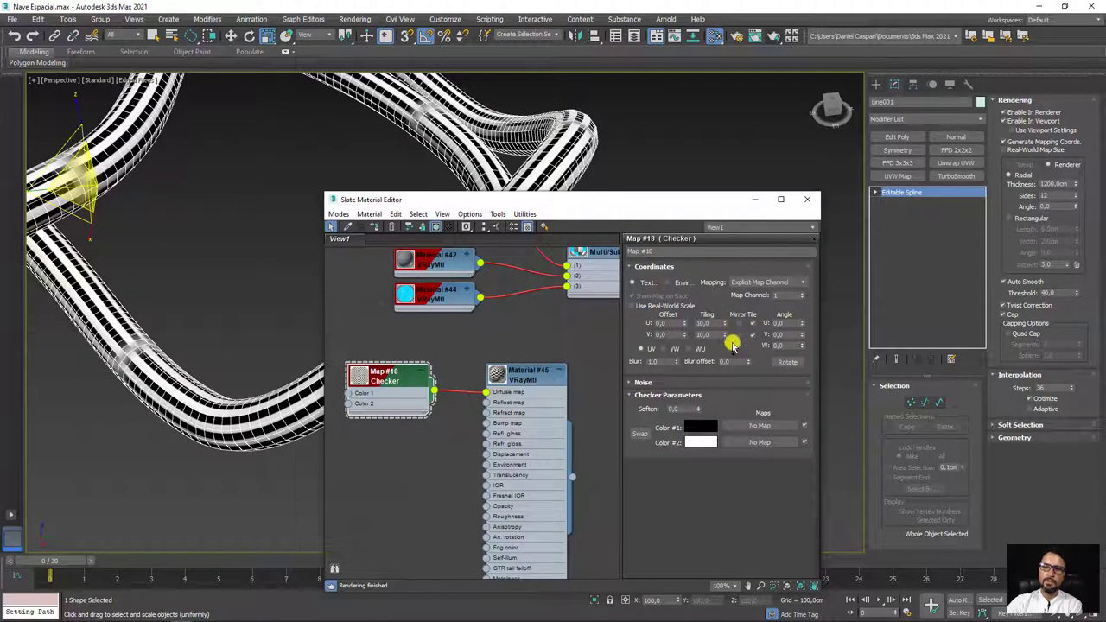
{"action": "left_click_drag", "start_coordinate": [725, 336], "coordinate": [726, 321]}
{"action": "mouse_move", "coordinate": [700, 602]}
{"action": "left_mouse_down"}
{"action": "mouse_move", "coordinate": [625, 239]}
{"action": "mouse_move", "coordinate": [629, 344]}
{"action": "left_mouse_up"}
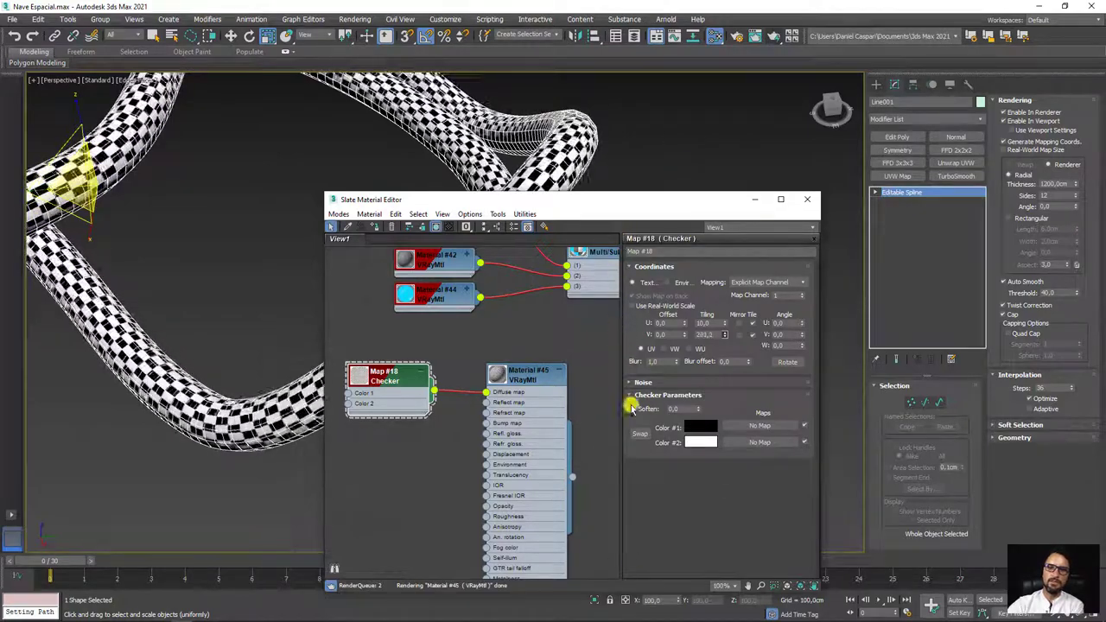
{"action": "left_click", "coordinate": [707, 322]}
{"action": "left_click_drag", "start_coordinate": [724, 326], "coordinate": [720, 362]}
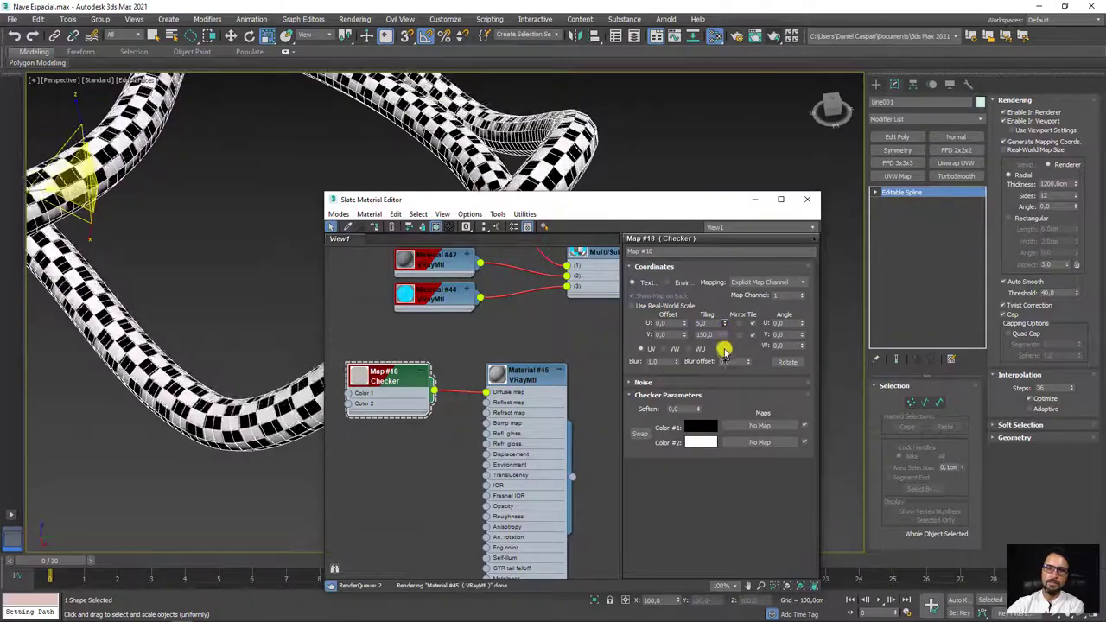
{"action": "type", "text": "5"}
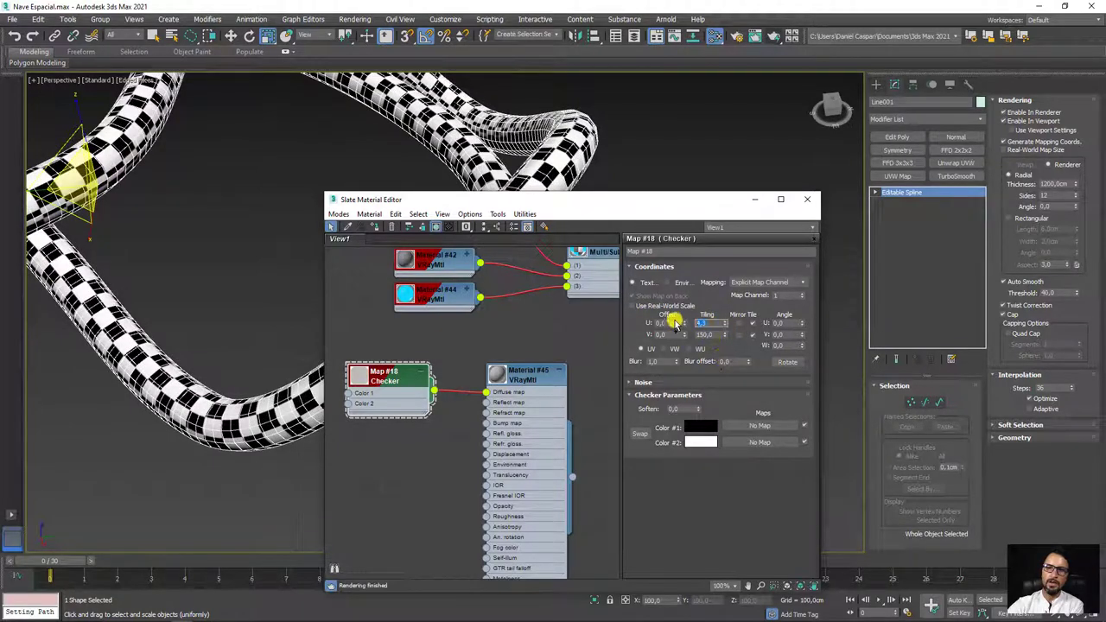
{"action": "key", "text": "Return"}
{"action": "left_click_drag", "start_coordinate": [724, 336], "coordinate": [724, 267]}
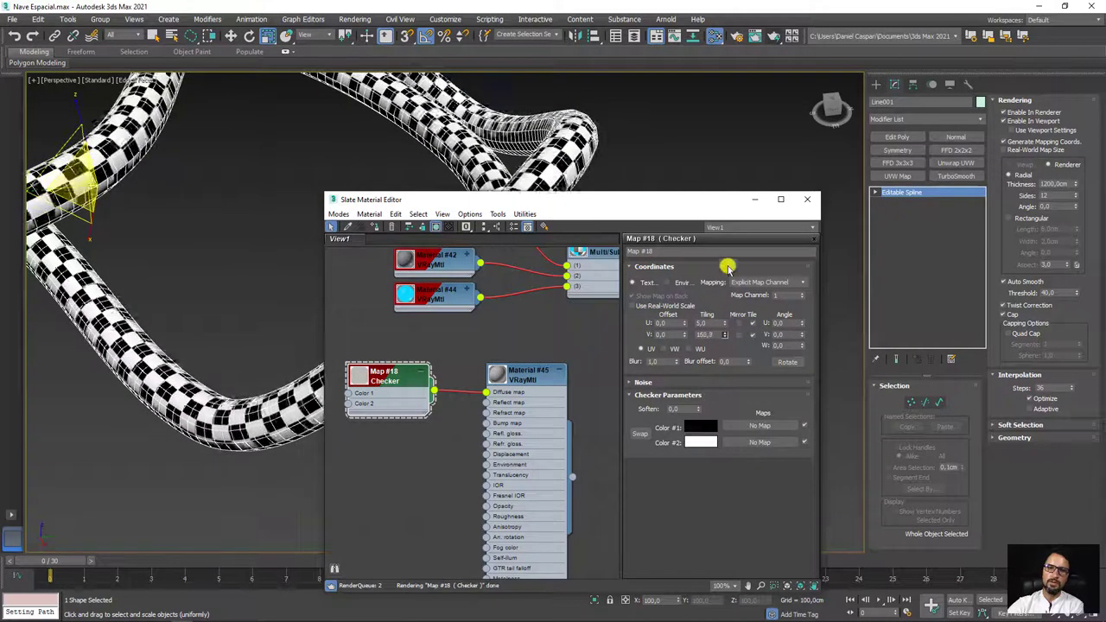
{"action": "left_click", "coordinate": [807, 199]}
Zoom out and orbit the Perspective view to frame the whole checkered knot tube.
{"action": "scroll", "coordinate": [605, 285], "scroll_direction": "down", "scroll_amount": 10}
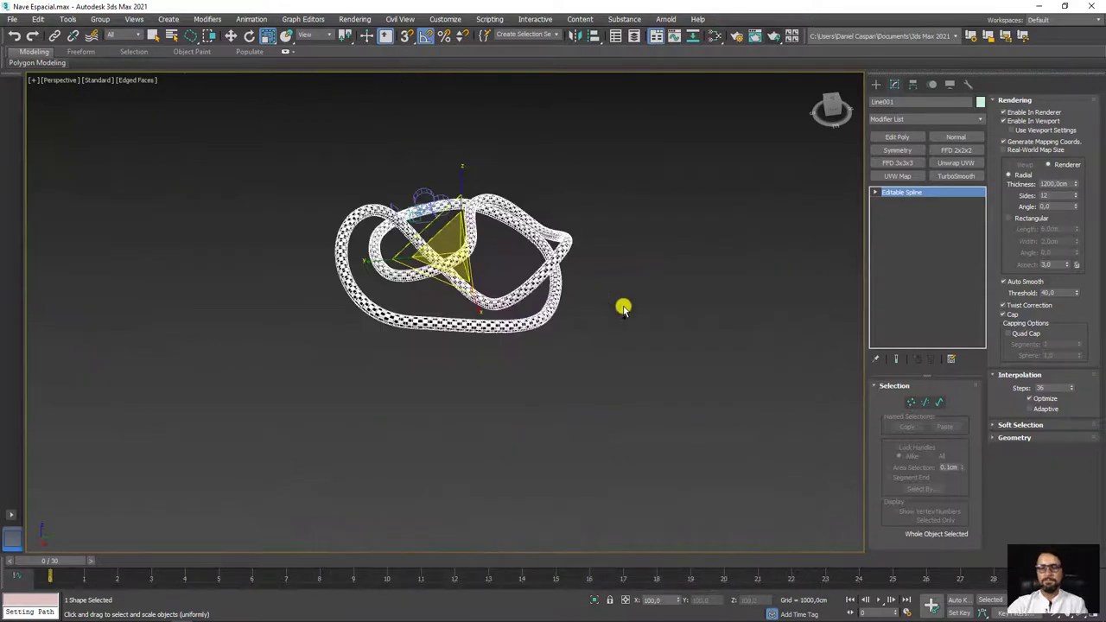
{"action": "middle_click_drag", "start_coordinate": [623, 306], "coordinate": [556, 314], "text": "alt"}
{"action": "scroll", "coordinate": [453, 277], "scroll_direction": "up", "scroll_amount": 8}
{"action": "scroll", "coordinate": [584, 350], "scroll_direction": "down", "scroll_amount": 6}
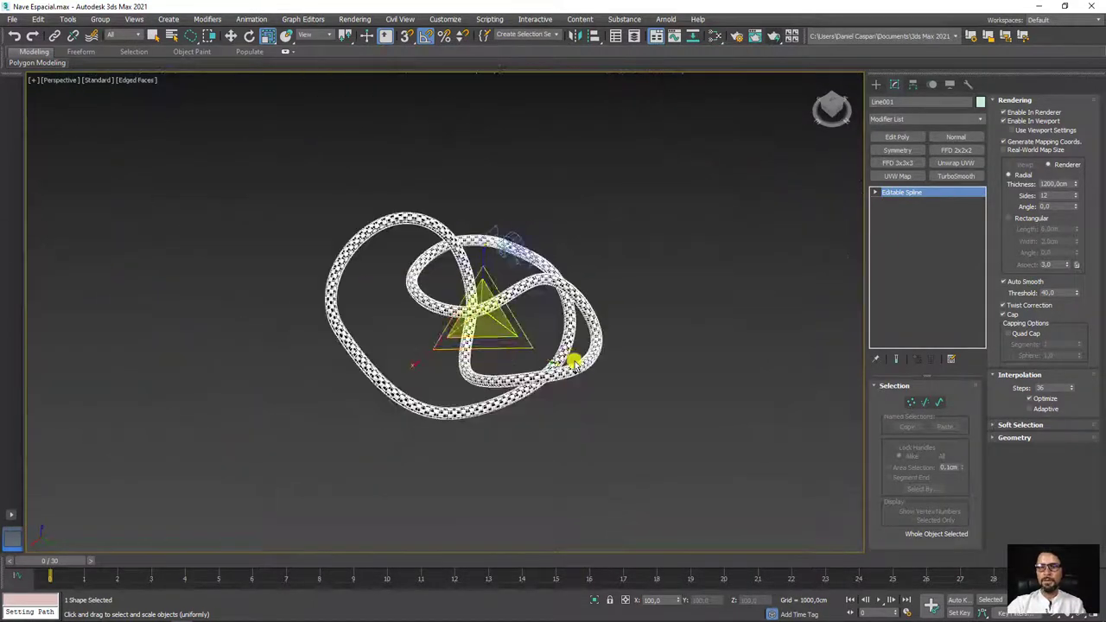
{"action": "middle_click_drag", "start_coordinate": [573, 360], "coordinate": [553, 220], "text": "alt"}
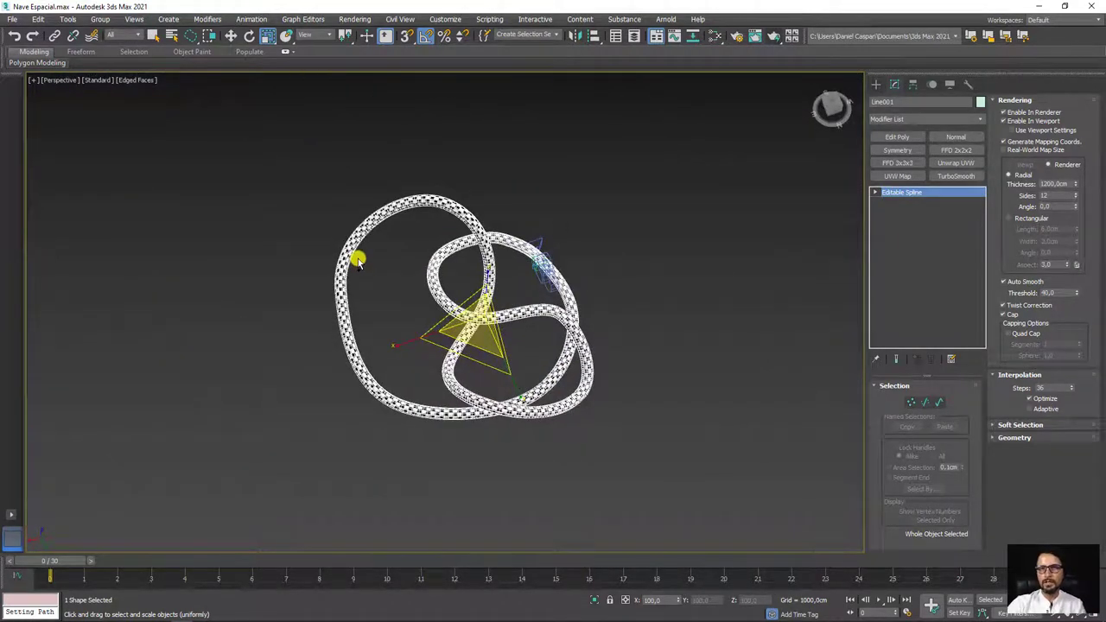
{"action": "scroll", "coordinate": [486, 309], "scroll_direction": "up", "scroll_amount": 3}
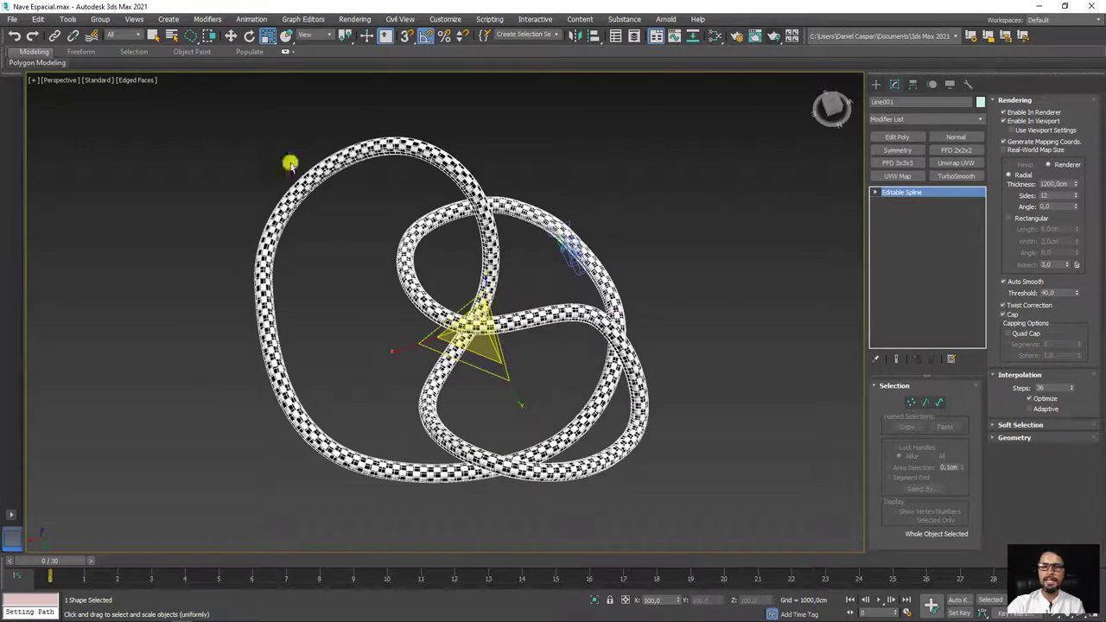
{"action": "middle_click_drag", "start_coordinate": [513, 305], "coordinate": [484, 238], "text": "alt"}
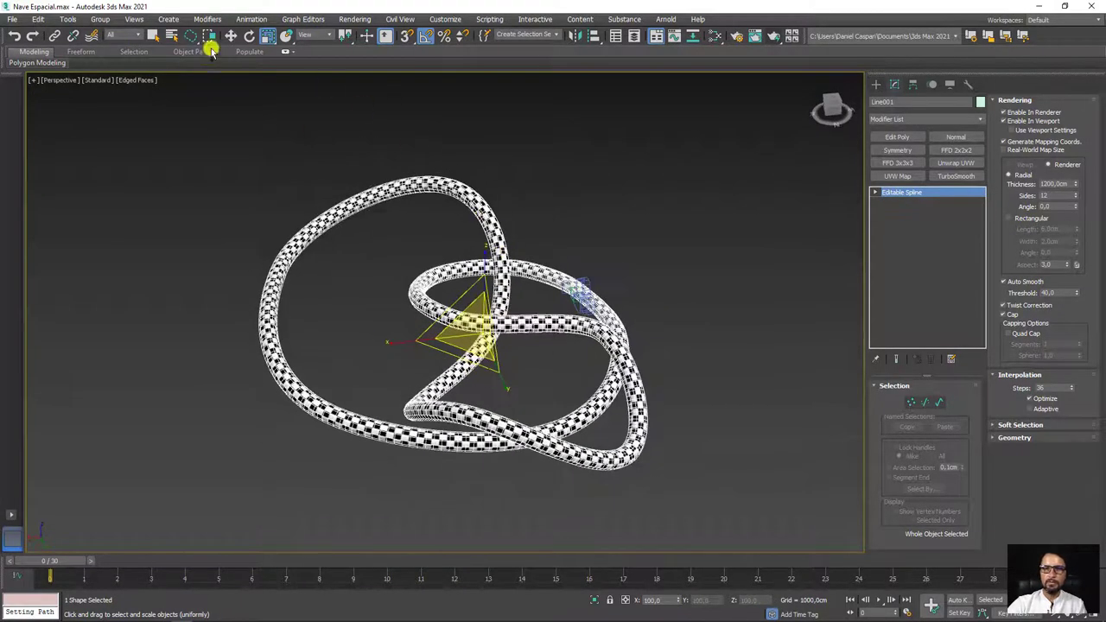
Take a single-frame Mesh snapshot of the tube and select the new Line002 copy.
{"action": "left_click", "coordinate": [67, 19]}
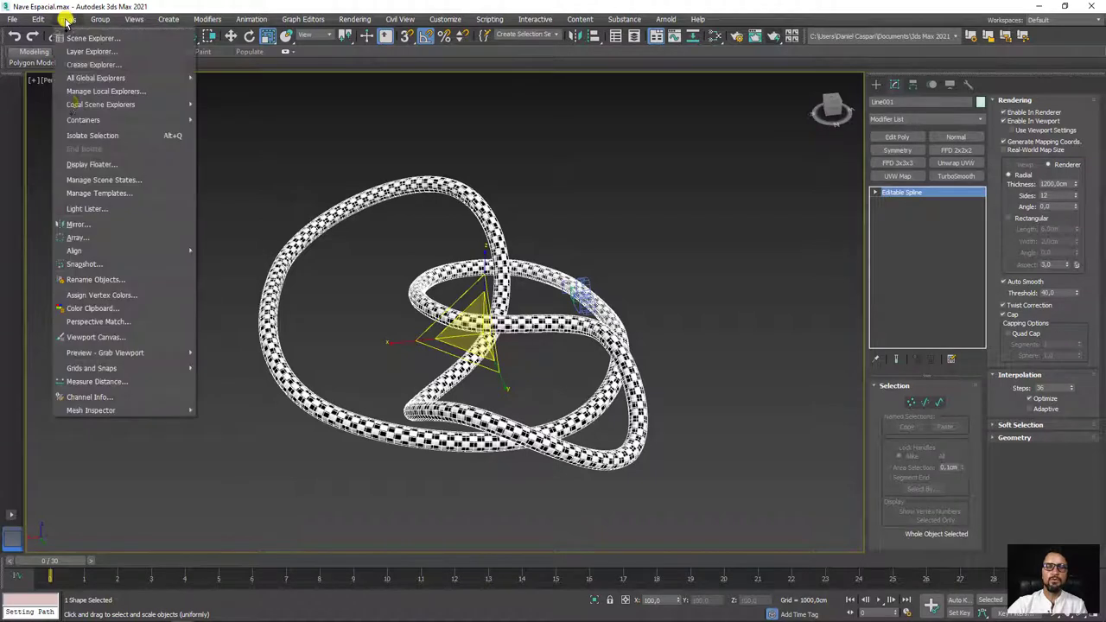
{"action": "left_click", "coordinate": [93, 267]}
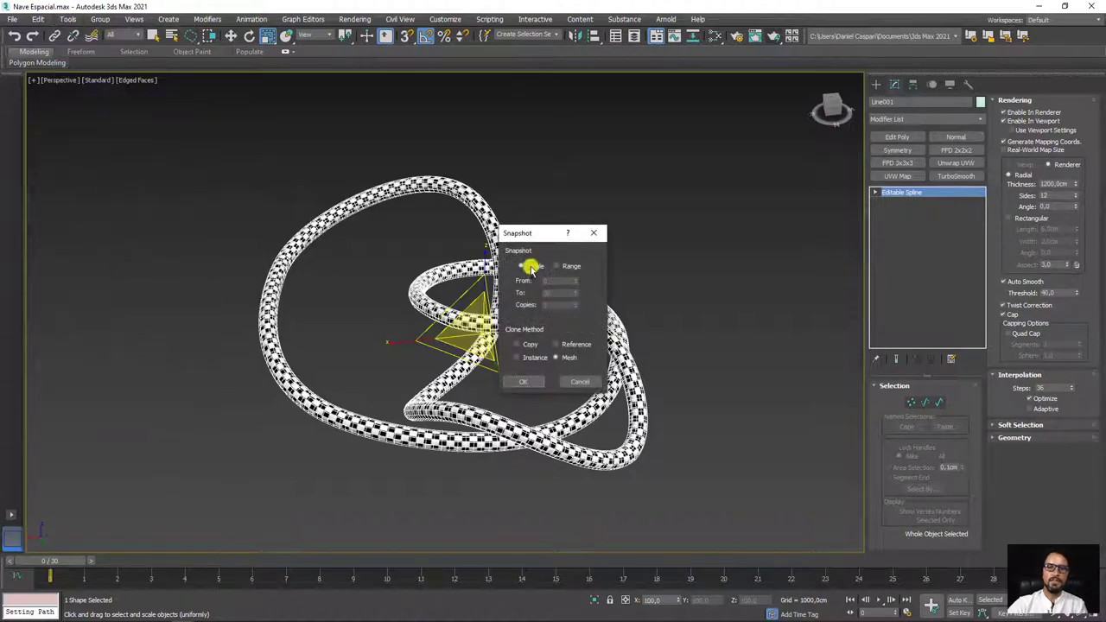
{"action": "left_click_drag", "start_coordinate": [524, 242], "coordinate": [612, 120]}
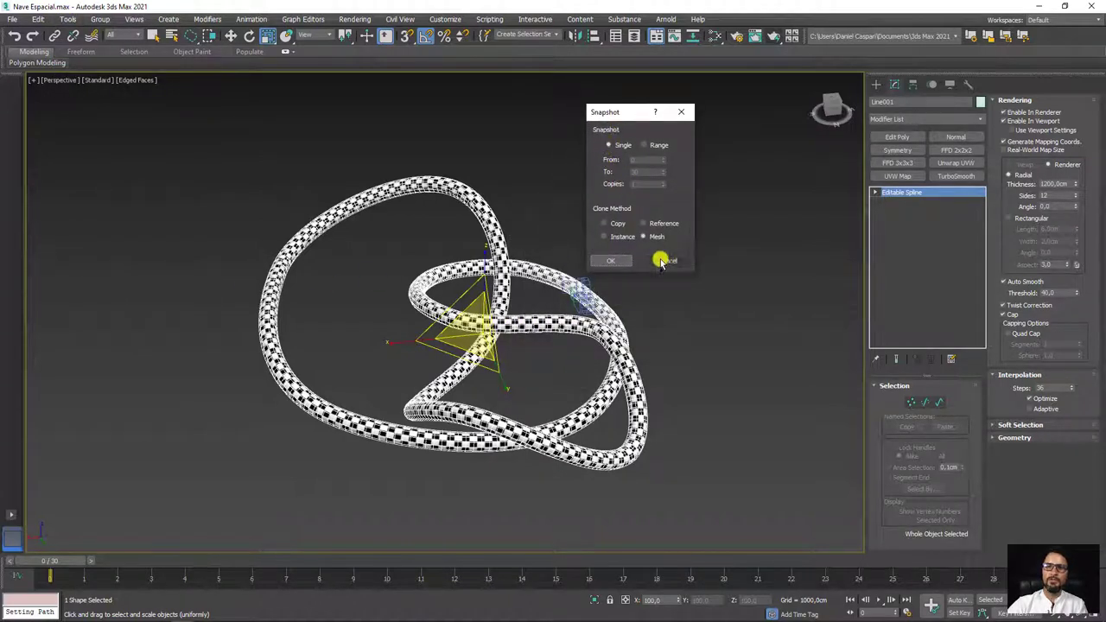
{"action": "left_click", "coordinate": [610, 261]}
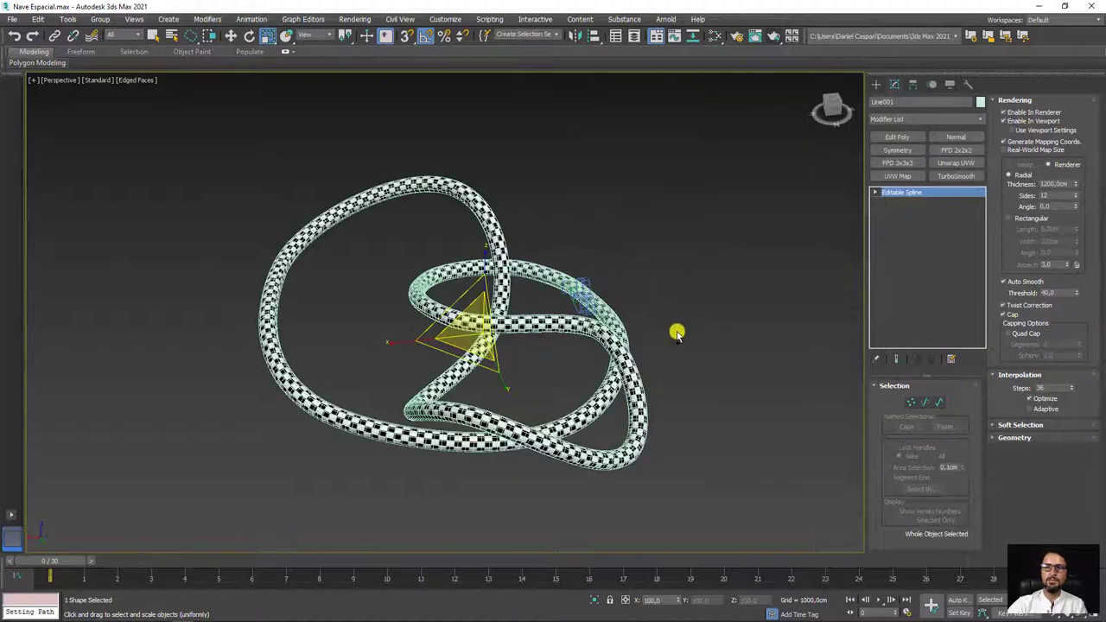
{"action": "left_click", "coordinate": [548, 327]}
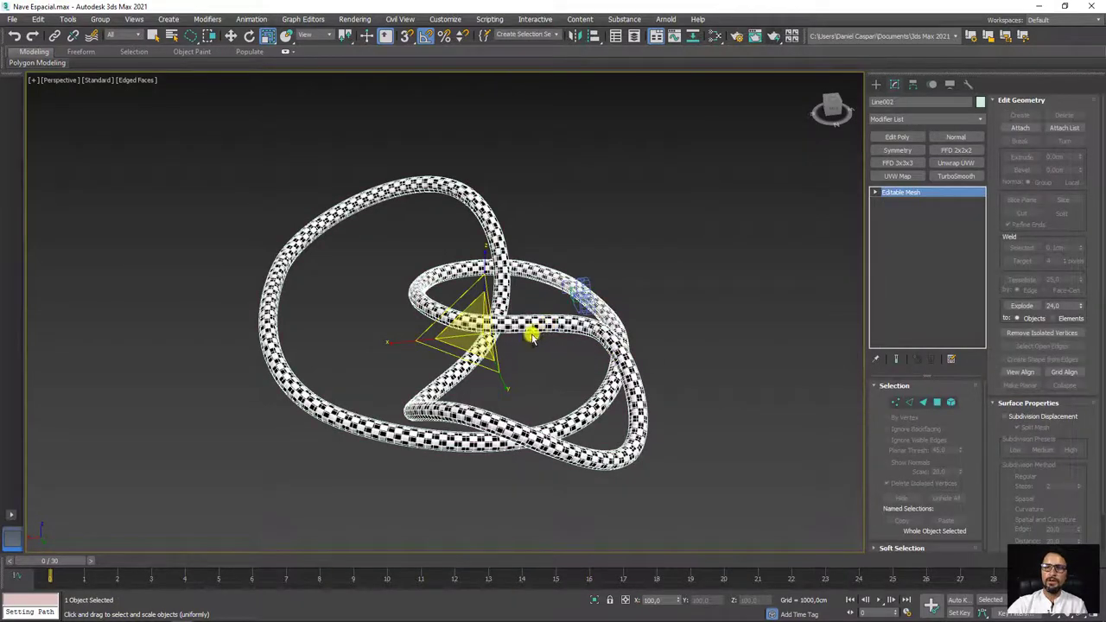
Test-move the Line002 snapshot off the tube, undo it, and leave its name unchanged.
{"action": "key", "text": "w"}
{"action": "left_click_drag", "start_coordinate": [529, 339], "coordinate": [744, 308]}
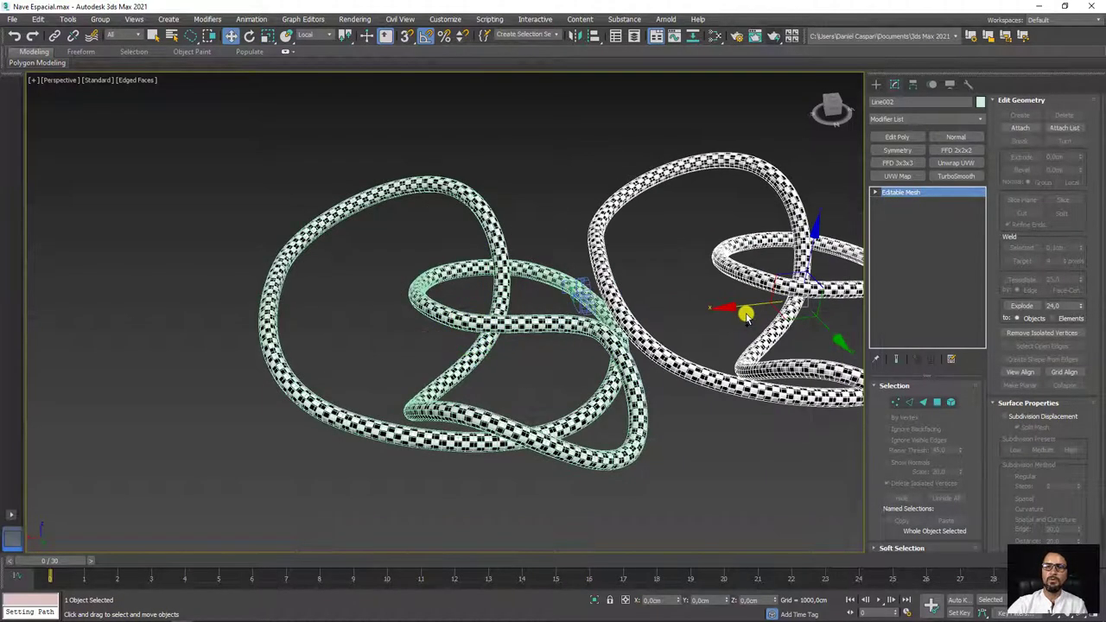
{"action": "key", "text": "ctrl+z"}
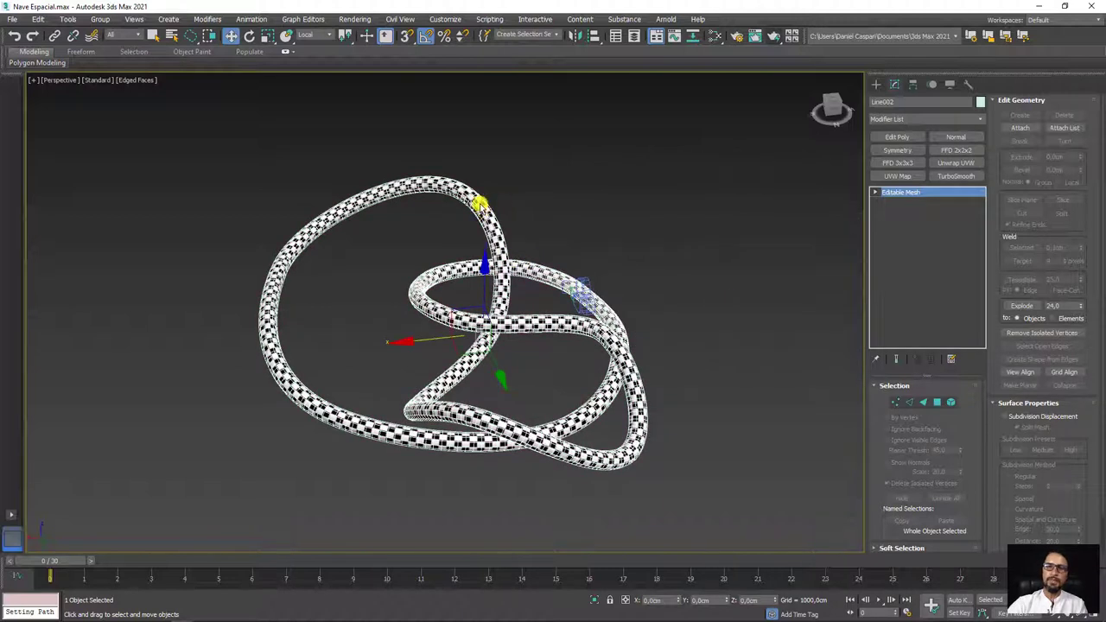
{"action": "left_click", "coordinate": [890, 102]}
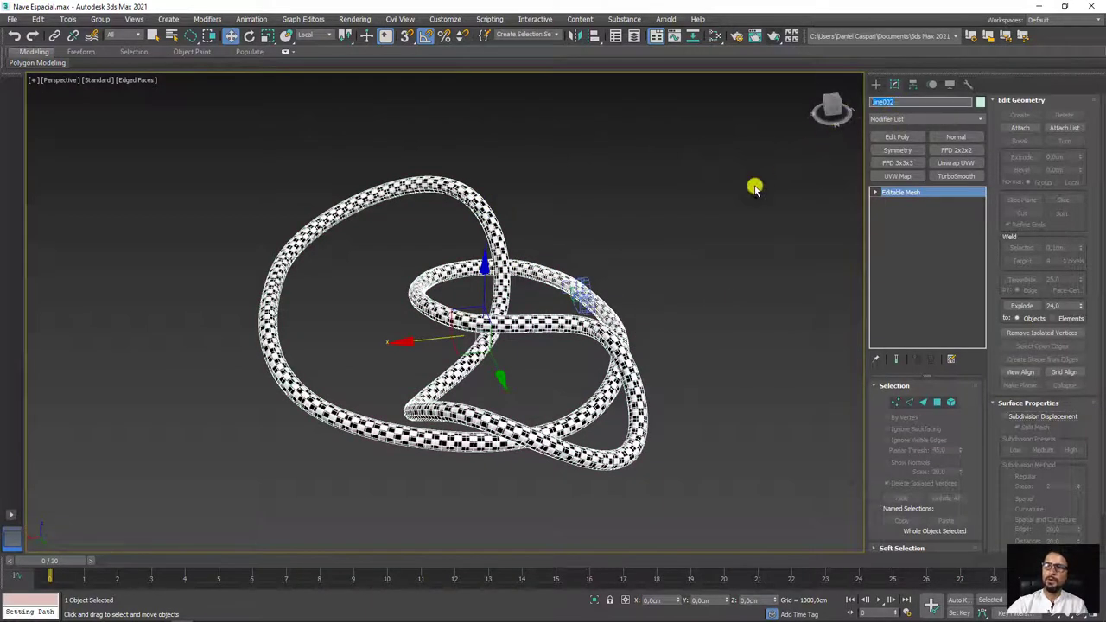
{"action": "left_click", "coordinate": [508, 233]}
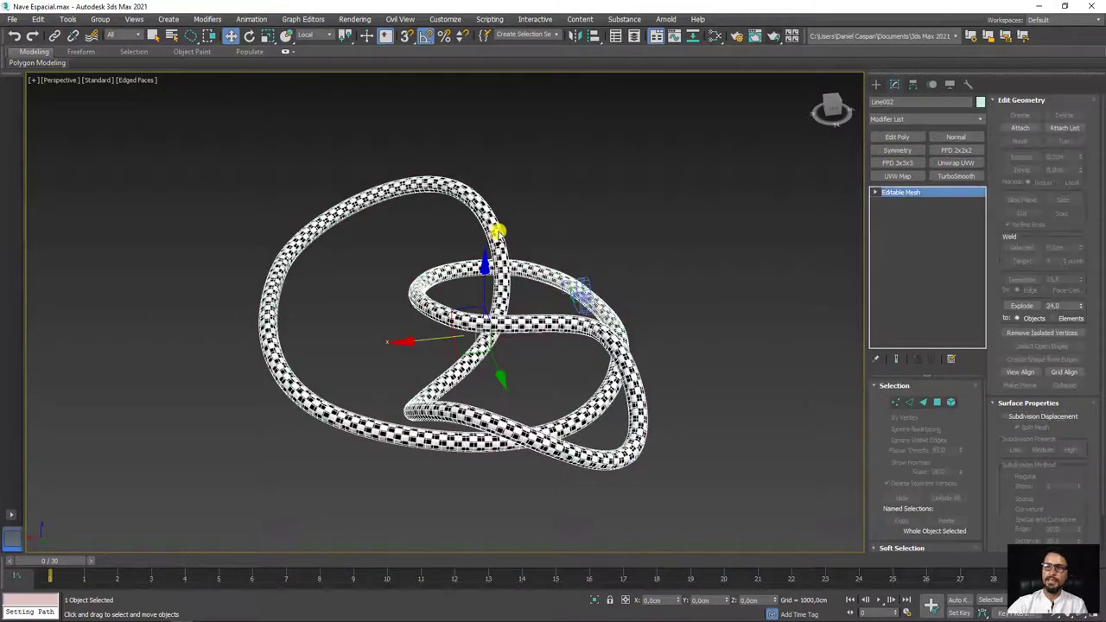
Turn off Line001's viewport tube display and keep Line002 in place over the spline.
{"action": "scroll", "coordinate": [506, 213], "scroll_direction": "up", "scroll_amount": 5}
{"action": "left_click", "coordinate": [474, 212]}
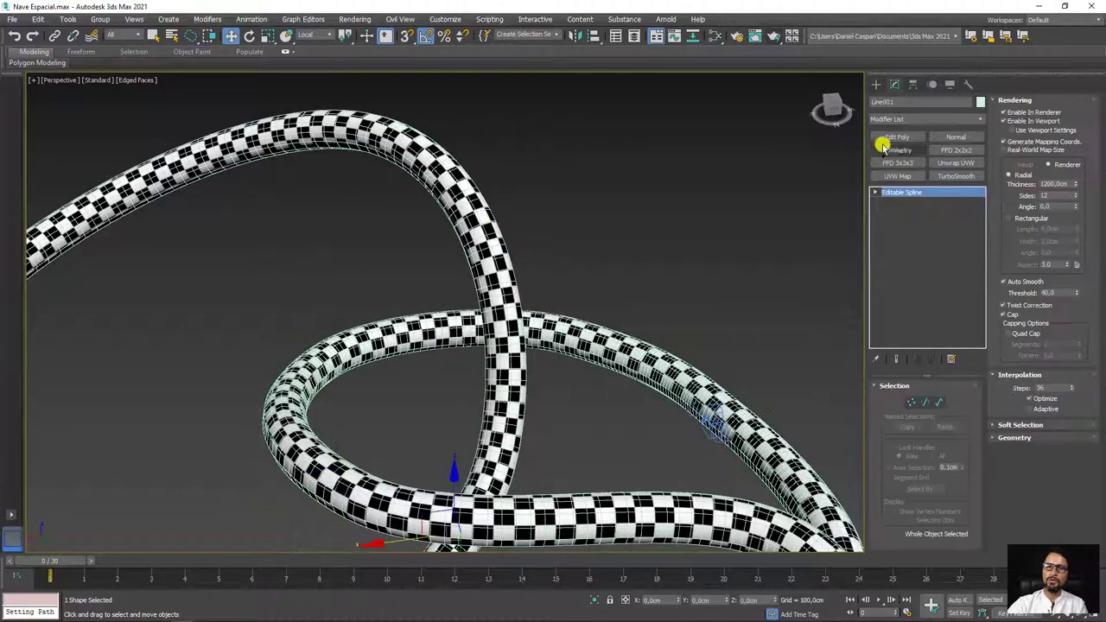
{"action": "scroll", "coordinate": [830, 196], "scroll_direction": "down", "scroll_amount": 5}
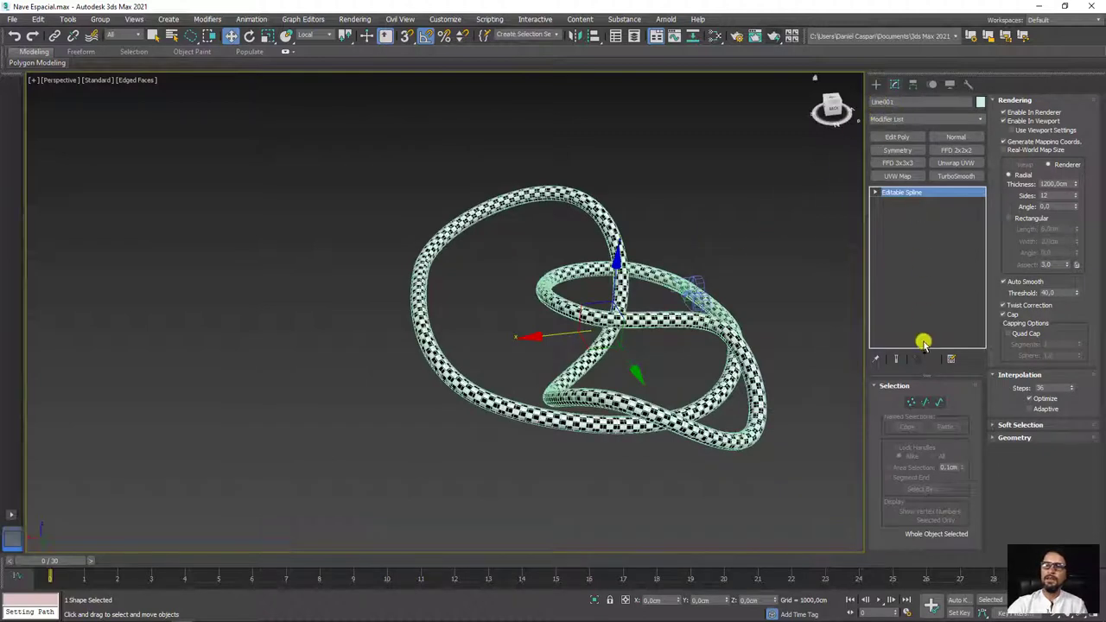
{"action": "left_click", "coordinate": [1005, 121]}
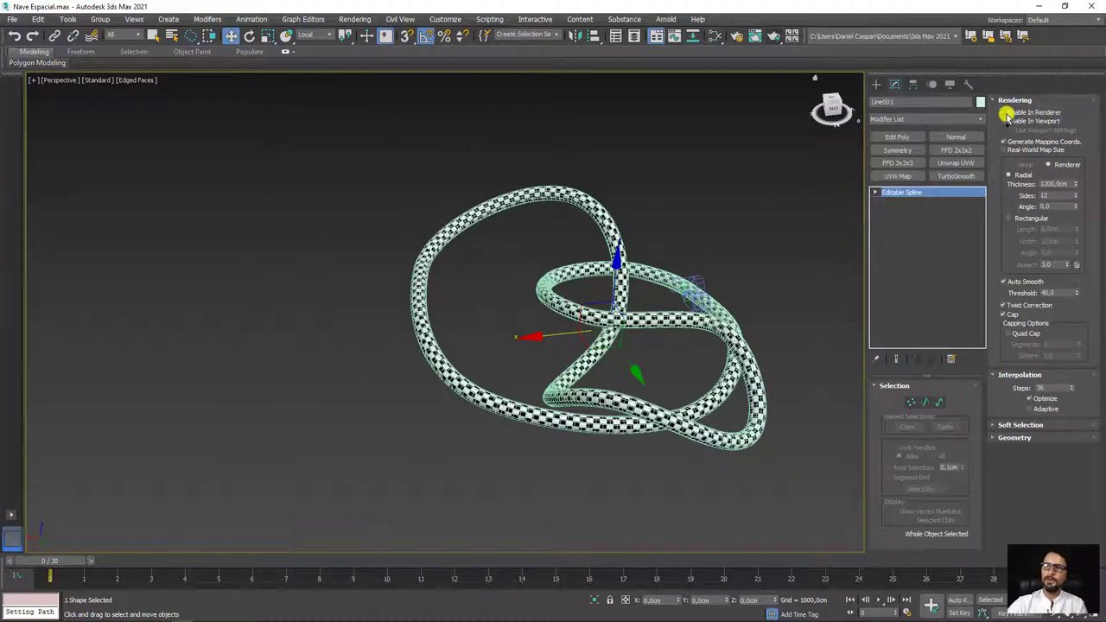
{"action": "left_click", "coordinate": [590, 212]}
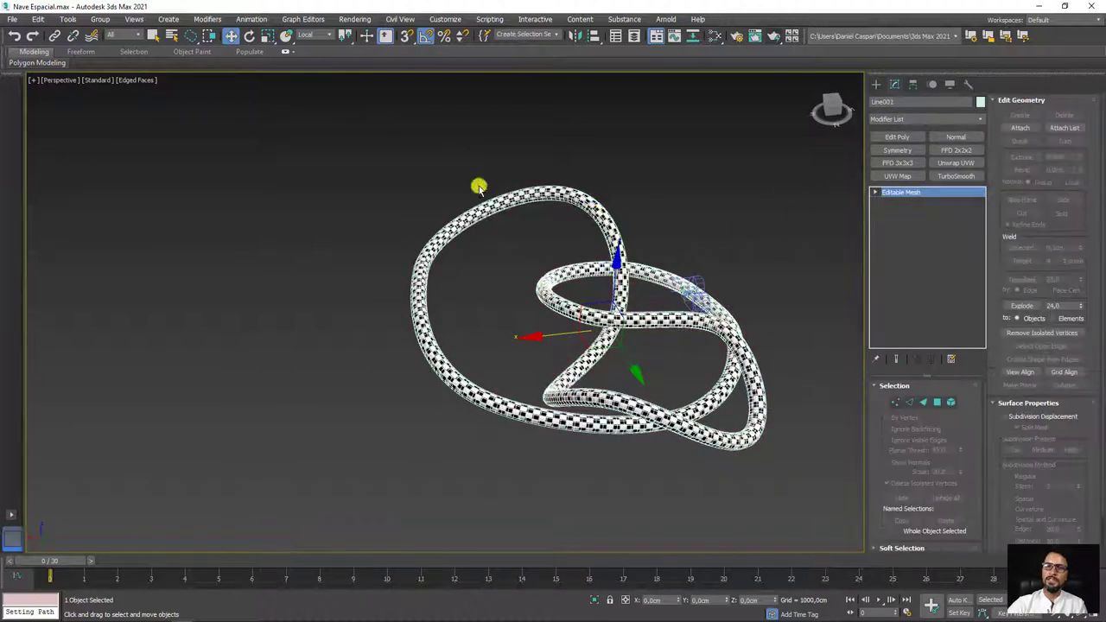
{"action": "left_click_drag", "start_coordinate": [568, 328], "coordinate": [298, 364]}
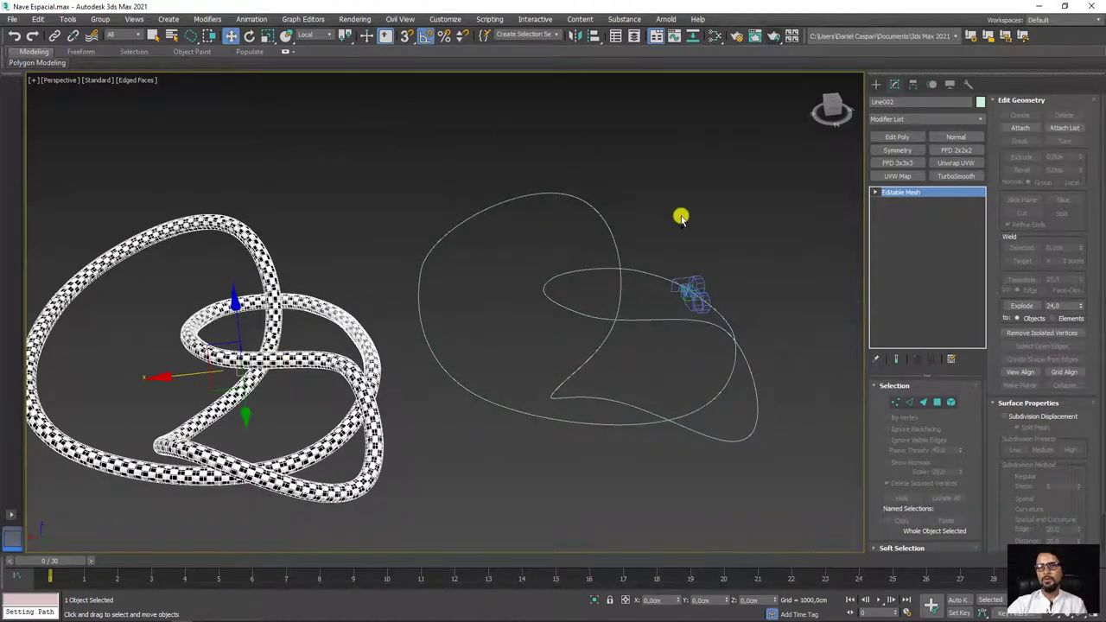
{"action": "key", "text": "ctrl+z"}
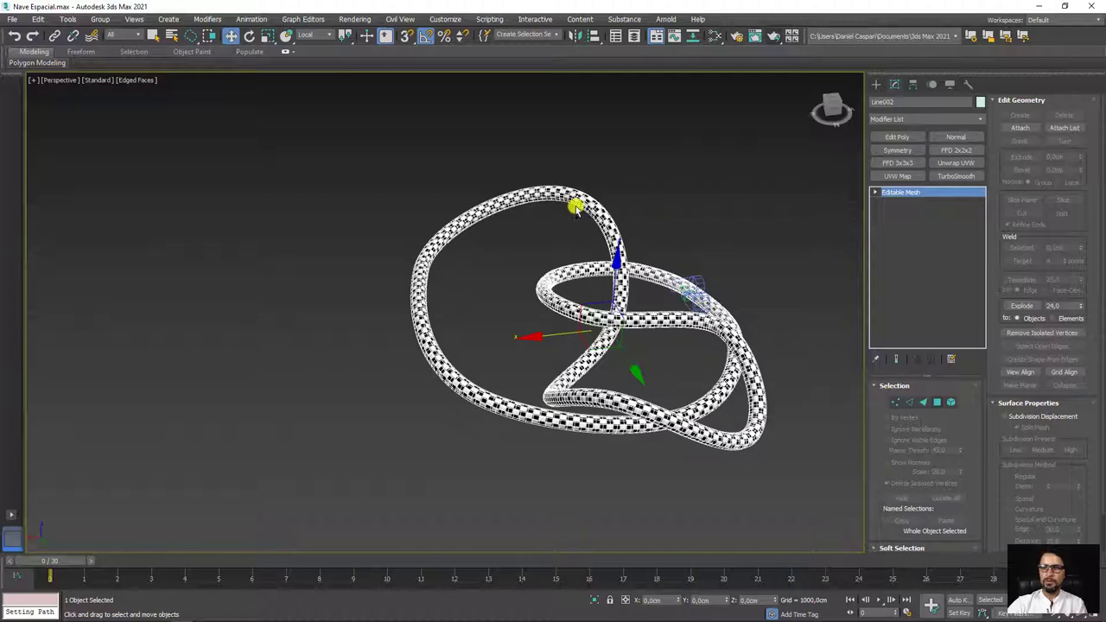
Convert Line002 to Editable Poly and flip its whole element's normals inward.
{"action": "right_click", "coordinate": [574, 205]}
{"action": "mouse_move", "coordinate": [605, 328]}
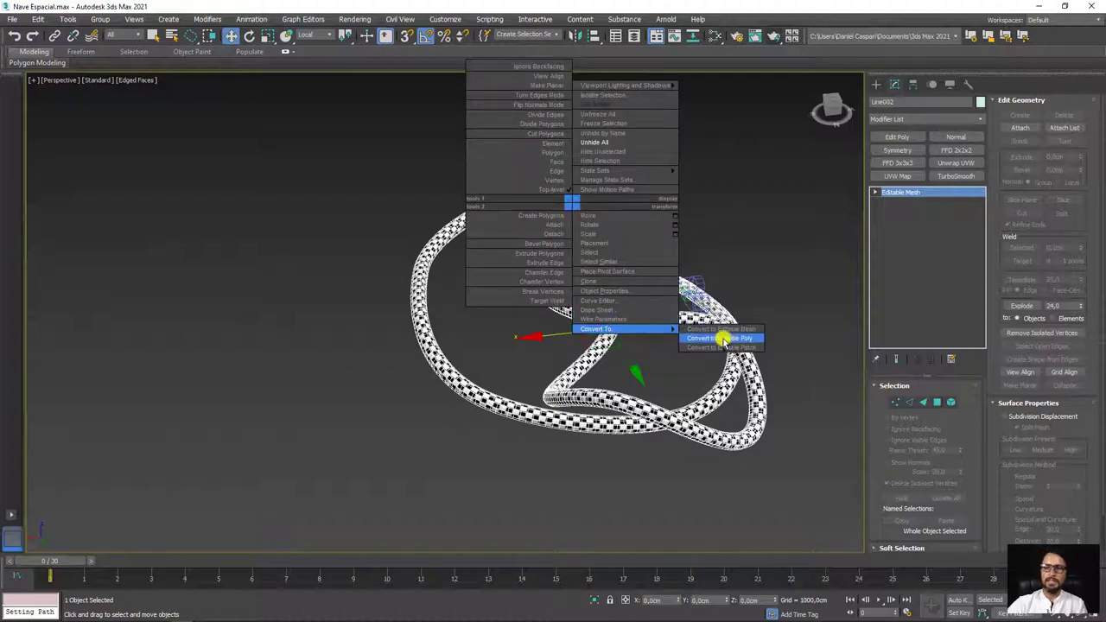
{"action": "left_click", "coordinate": [731, 340]}
{"action": "left_click", "coordinate": [953, 399]}
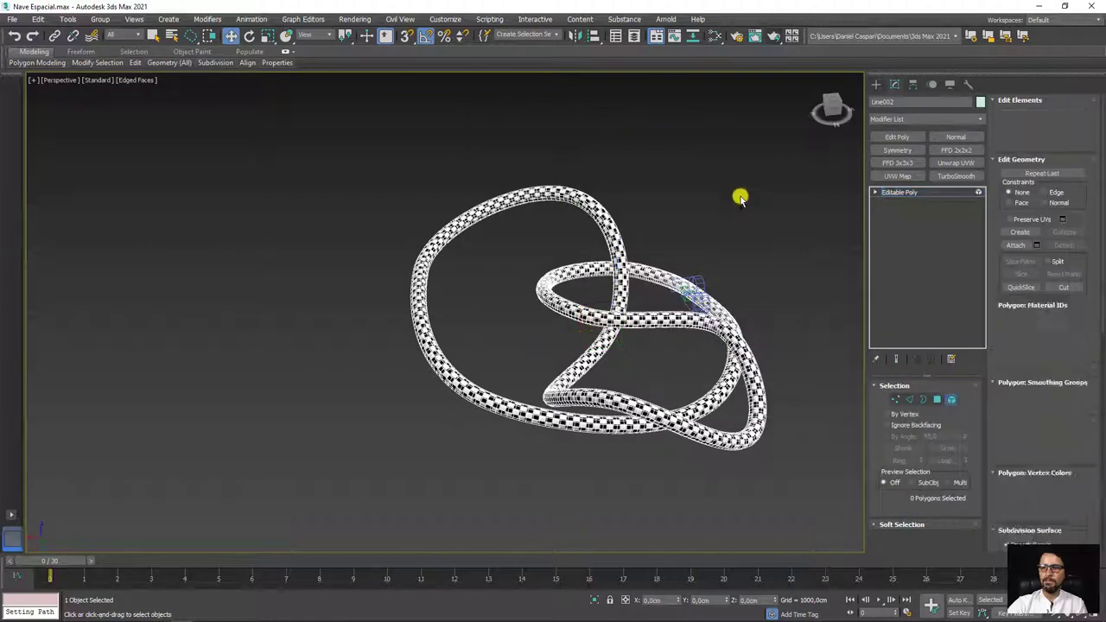
{"action": "left_click", "coordinate": [444, 252]}
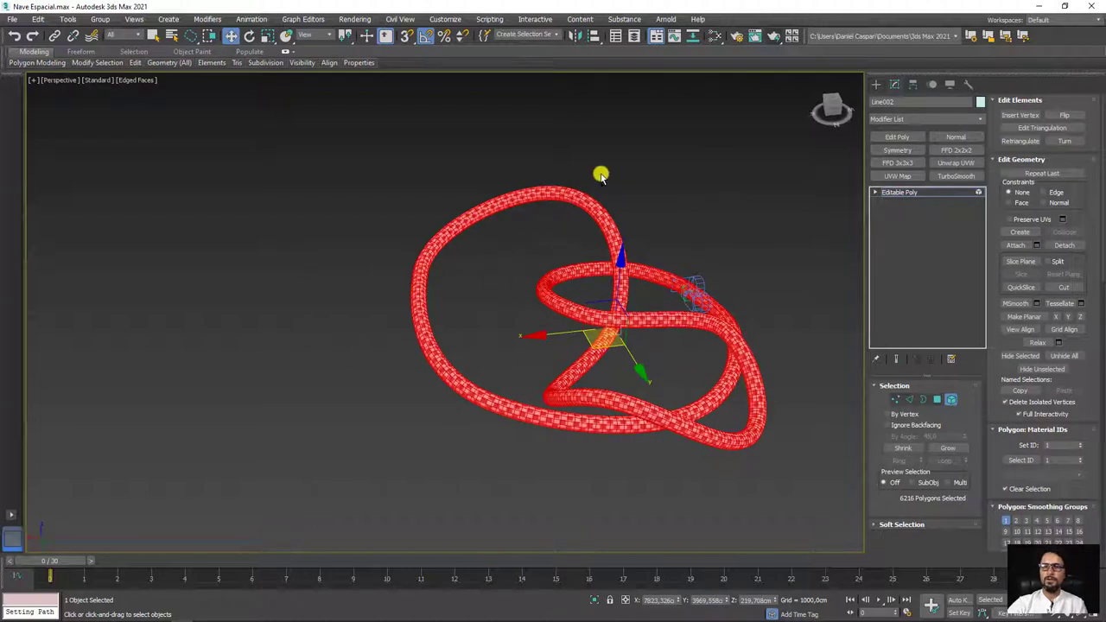
{"action": "left_click", "coordinate": [1064, 116]}
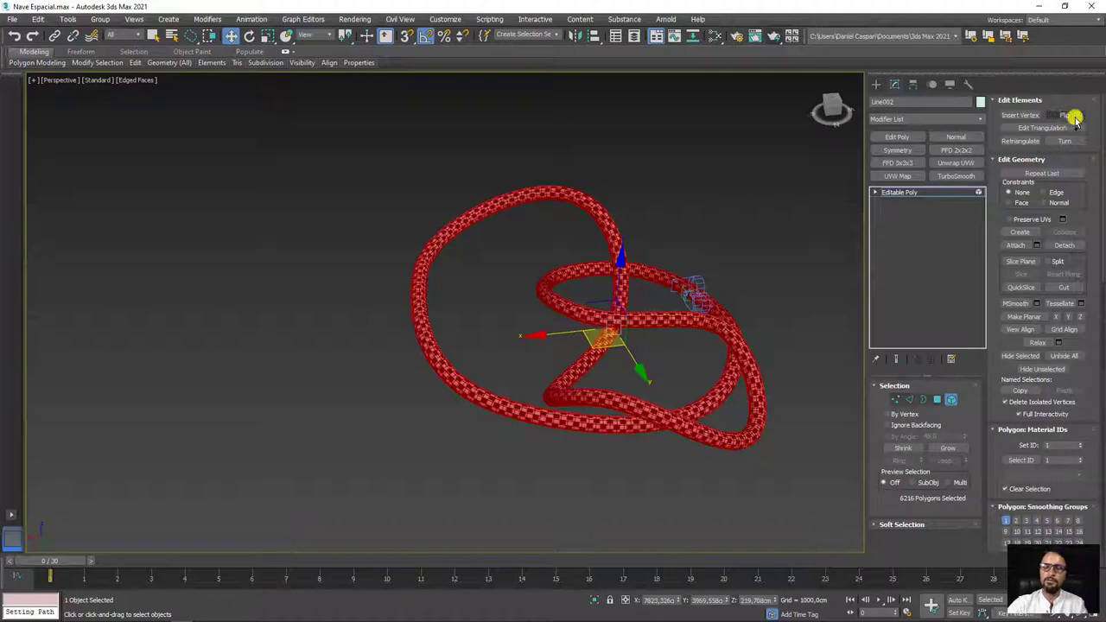
{"action": "left_click", "coordinate": [905, 192]}
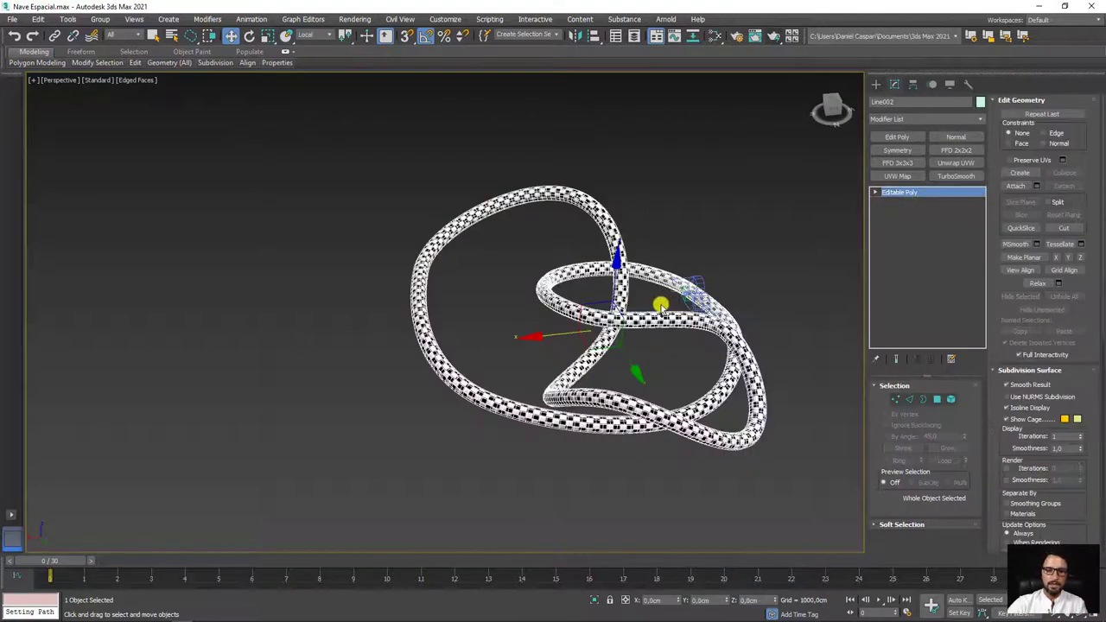
Preview the Camera001 view at frame 4, then return to the Perspective view.
{"action": "key", "text": "c"}
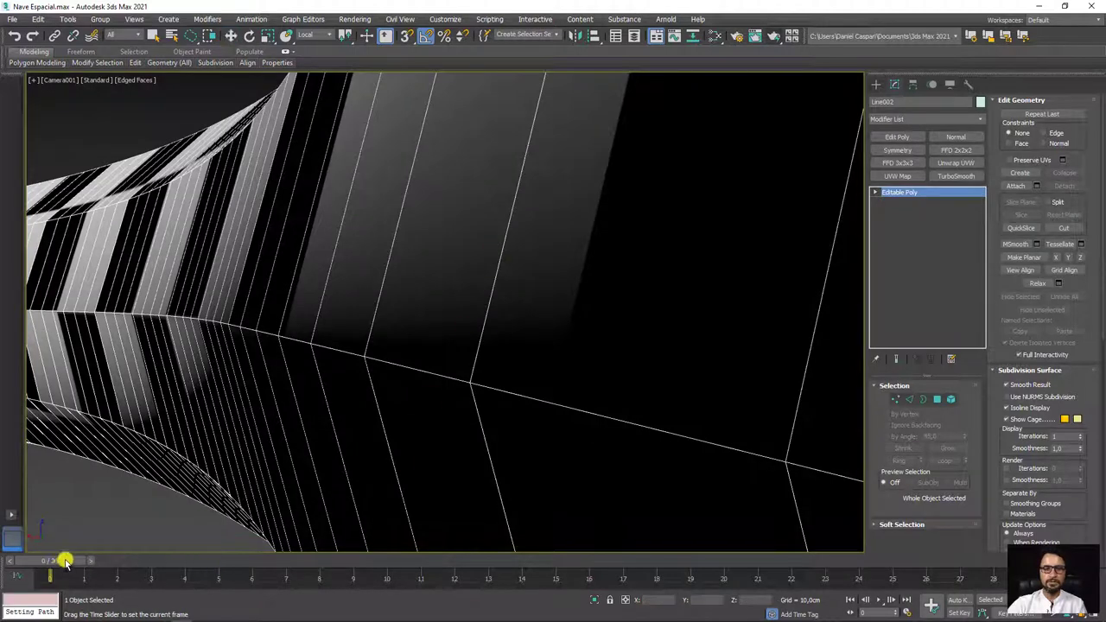
{"action": "left_click_drag", "start_coordinate": [64, 562], "coordinate": [161, 565]}
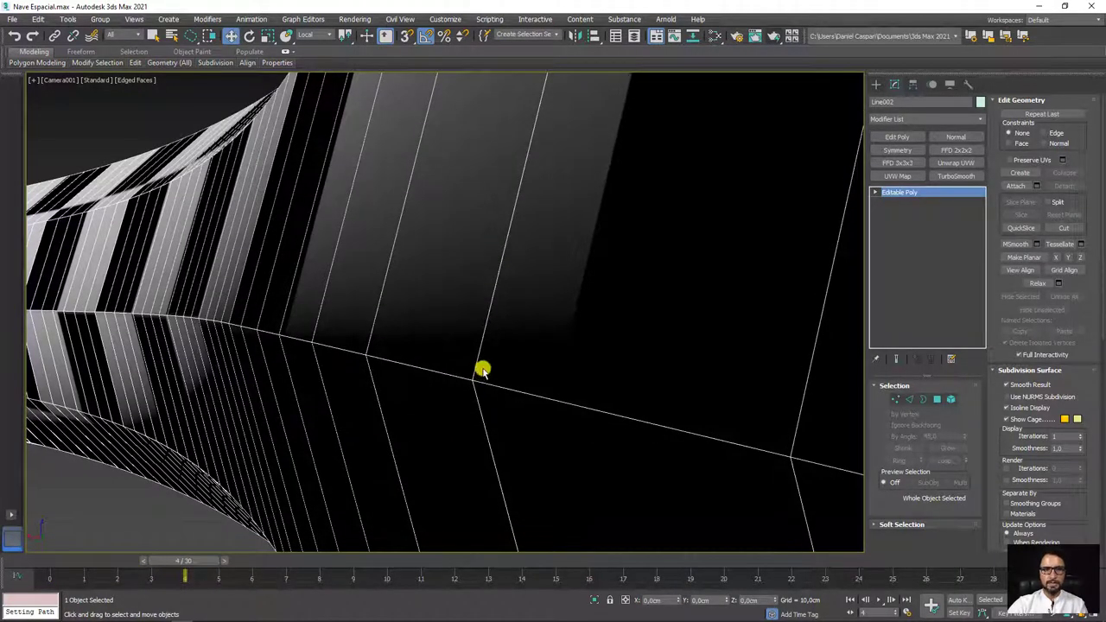
{"action": "key", "text": "p"}
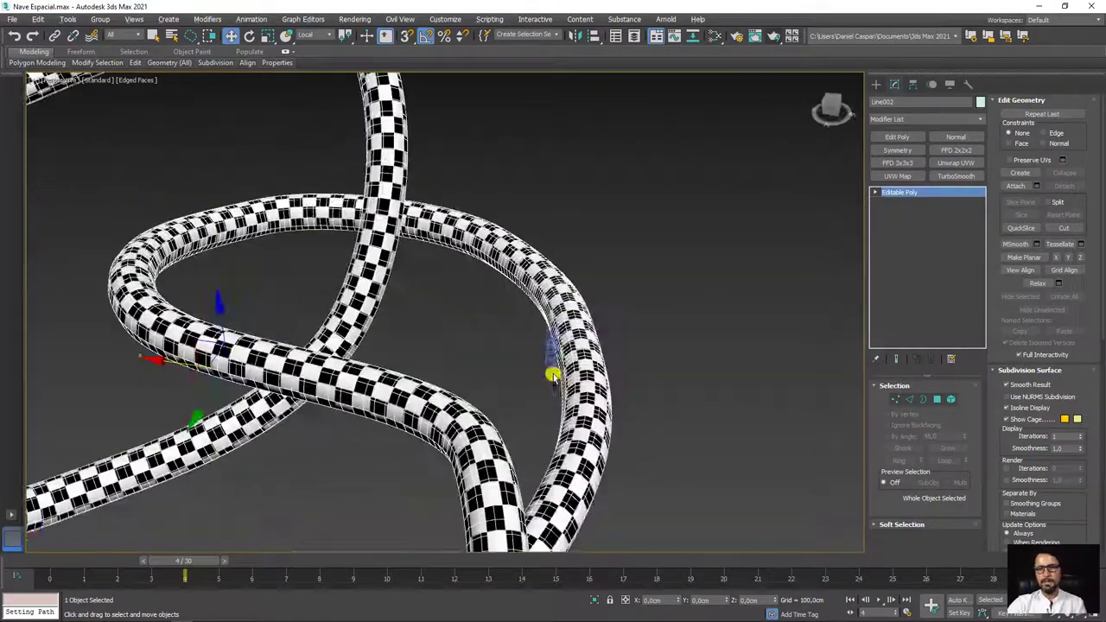
{"action": "scroll", "coordinate": [554, 376], "scroll_direction": "up", "scroll_amount": 5}
{"action": "middle_click_drag", "start_coordinate": [546, 228], "coordinate": [521, 328]}
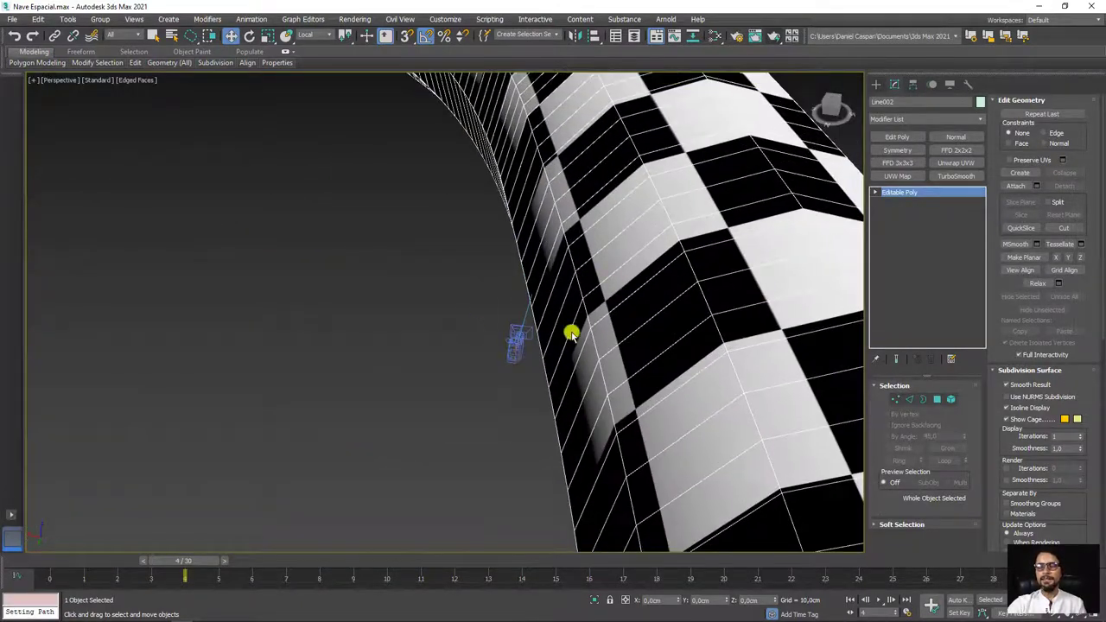
Switch the viewport to wireframe and hide the Line002 tube.
{"action": "key", "text": "F3"}
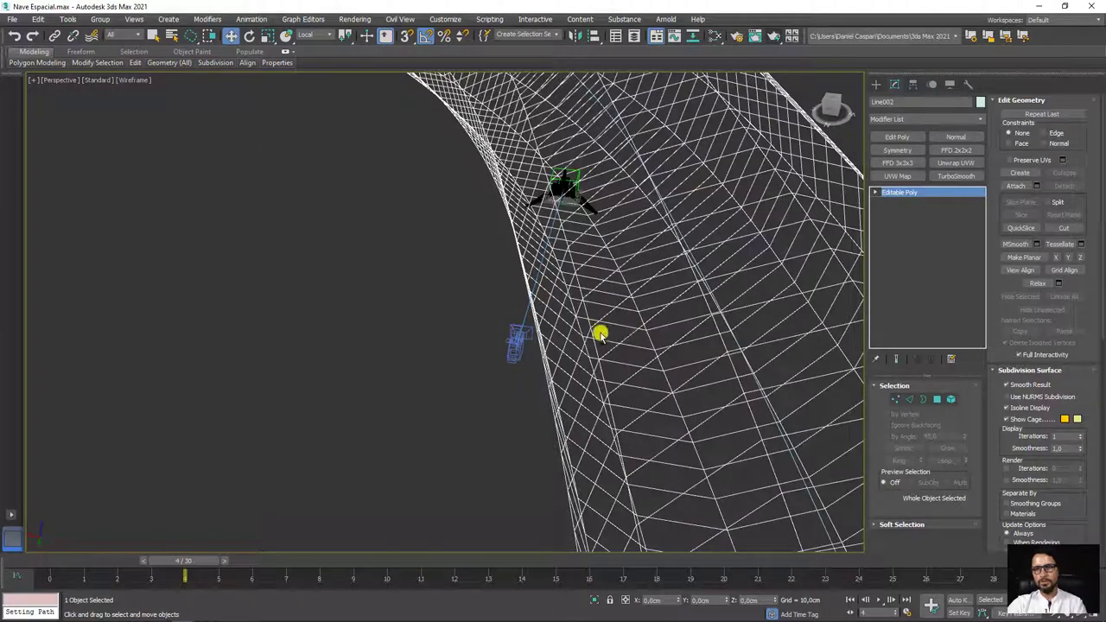
{"action": "scroll", "coordinate": [591, 333], "scroll_direction": "down", "scroll_amount": 10}
{"action": "right_click", "coordinate": [597, 337]}
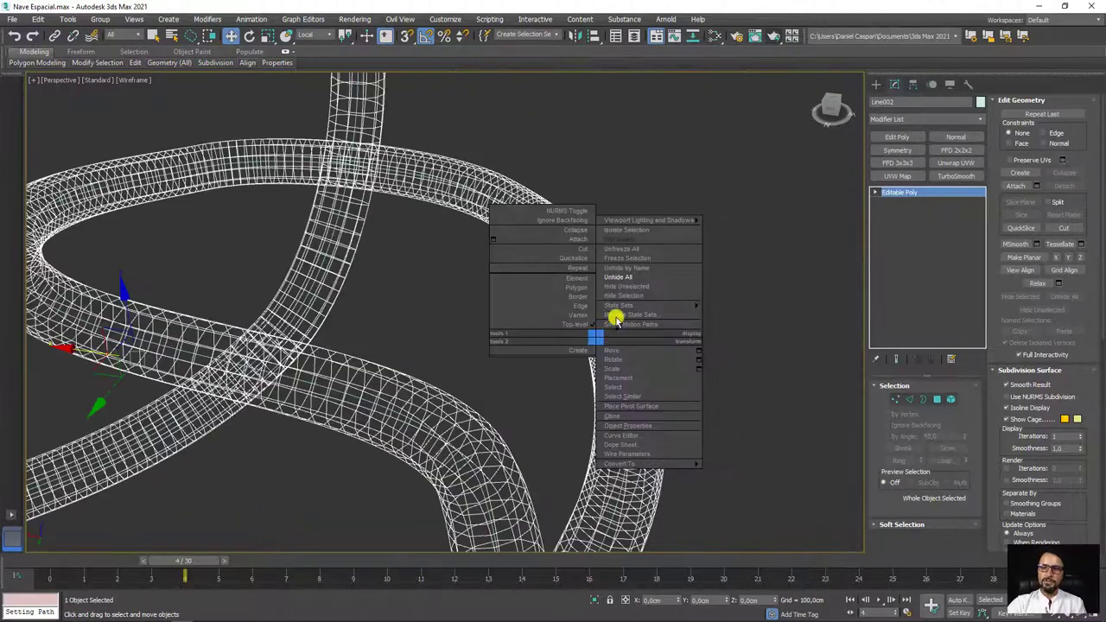
{"action": "left_click", "coordinate": [629, 296]}
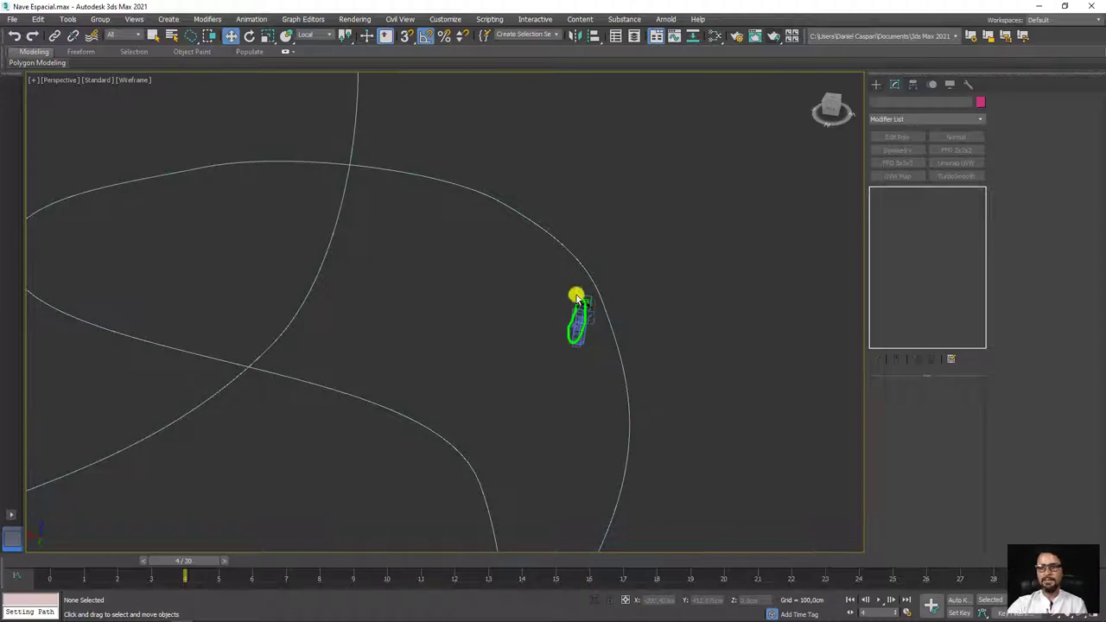
{"action": "left_click_drag", "start_coordinate": [578, 308], "coordinate": [447, 178]}
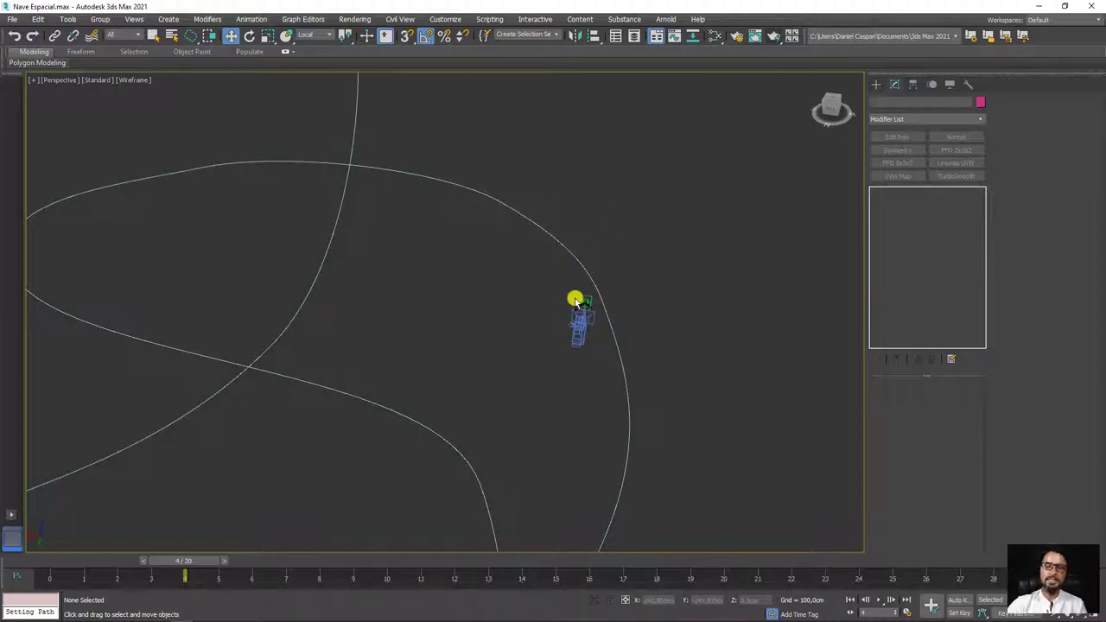
Place a Free Spot light beside the ship.
{"action": "left_click", "coordinate": [875, 85]}
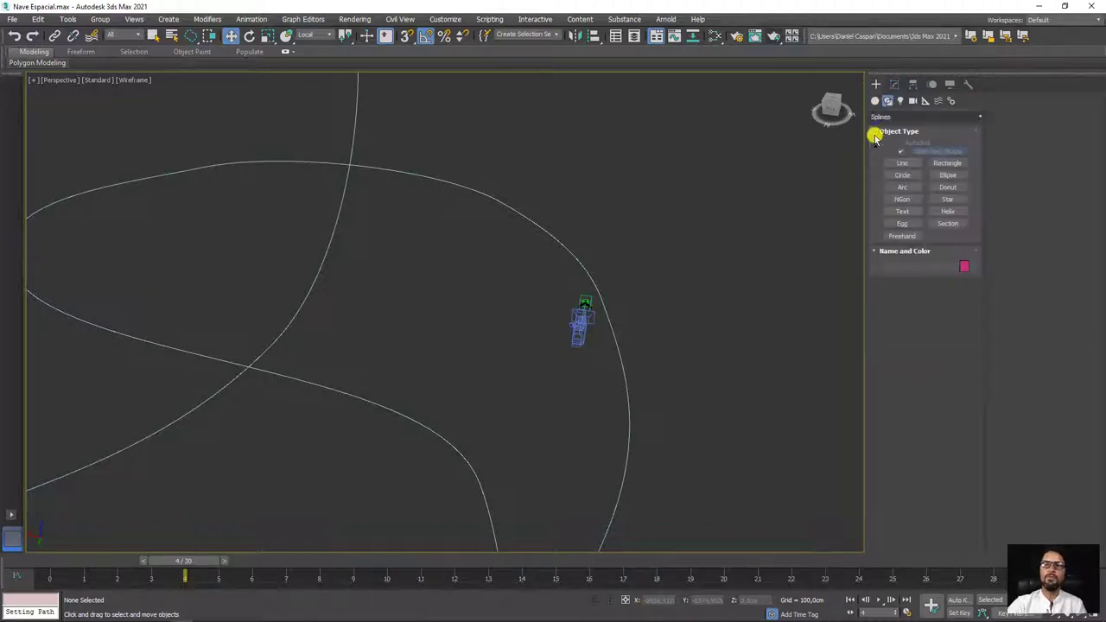
{"action": "mouse_move", "coordinate": [515, 295]}
{"action": "middle_mouse_down", "text": "alt"}
{"action": "mouse_move", "coordinate": [553, 348]}
{"action": "mouse_move", "coordinate": [627, 276]}
{"action": "mouse_move", "coordinate": [565, 360]}
{"action": "mouse_move", "coordinate": [559, 351]}
{"action": "middle_mouse_up", "text": "alt"}
{"action": "key", "text": "shift+z"}
{"action": "key", "text": "shift+z"}
{"action": "key", "text": "shift+z"}
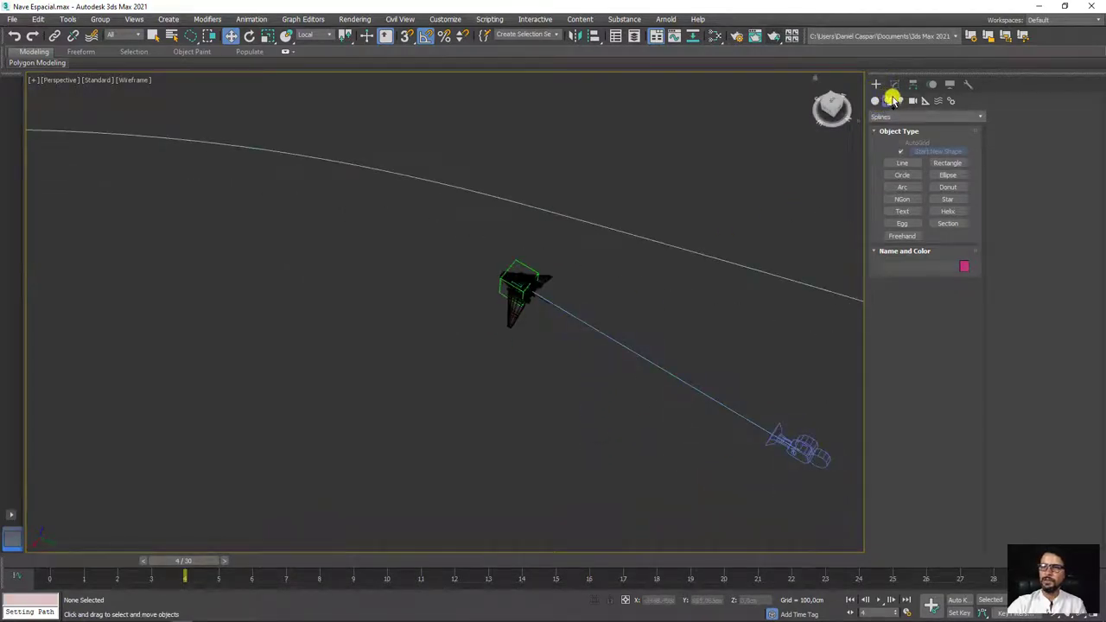
{"action": "left_click", "coordinate": [900, 100]}
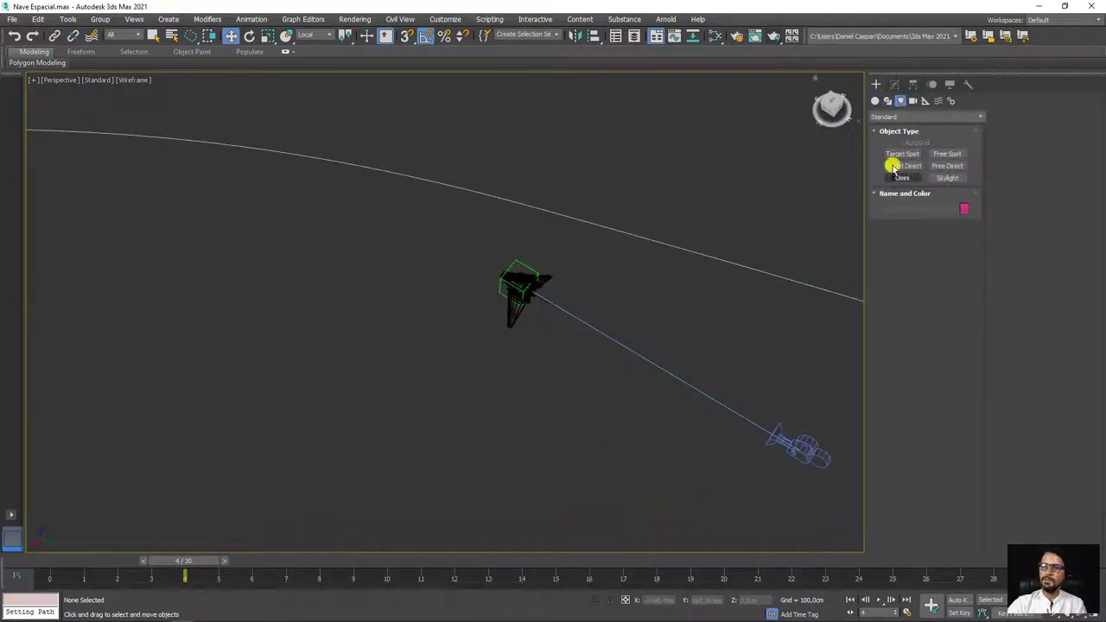
{"action": "left_click", "coordinate": [944, 154]}
{"action": "left_click", "coordinate": [441, 280]}
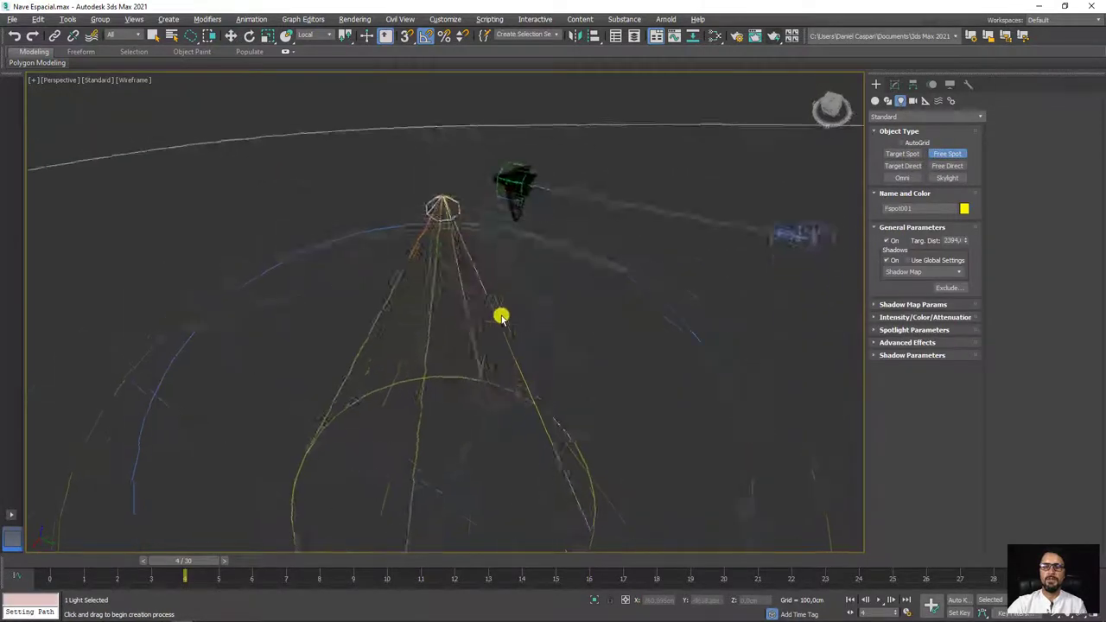
{"action": "middle_click_drag", "start_coordinate": [501, 317], "coordinate": [505, 346], "text": "alt"}
Rotate the spotlight -90° about its X axis.
{"action": "key", "text": "e"}
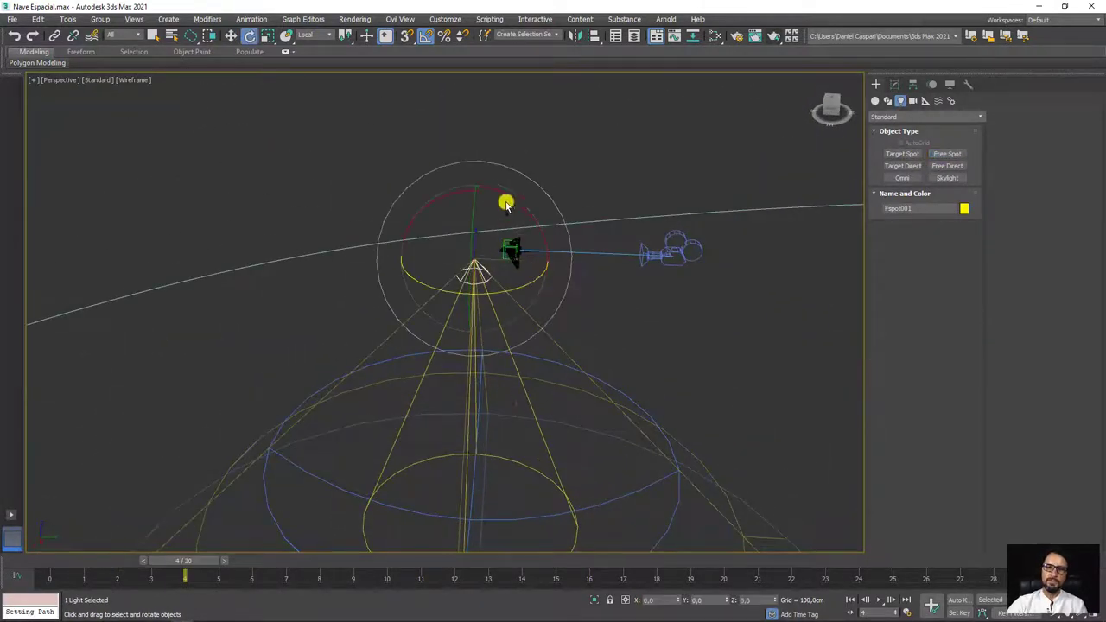
{"action": "left_click_drag", "start_coordinate": [506, 202], "coordinate": [554, 218]}
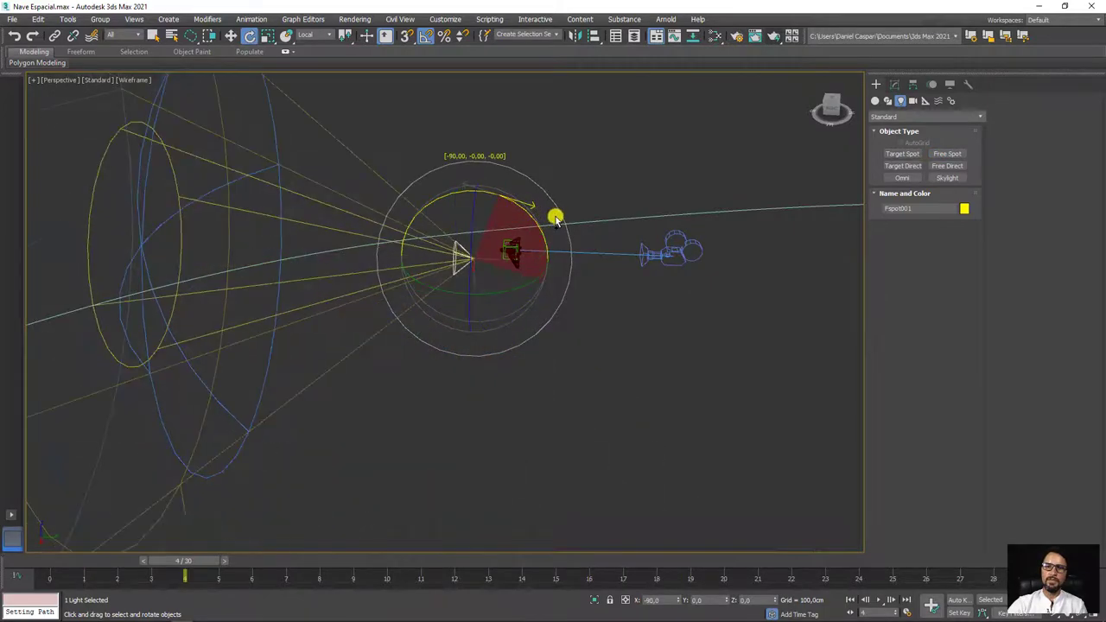
{"action": "middle_click_drag", "start_coordinate": [555, 217], "coordinate": [524, 84], "text": "alt"}
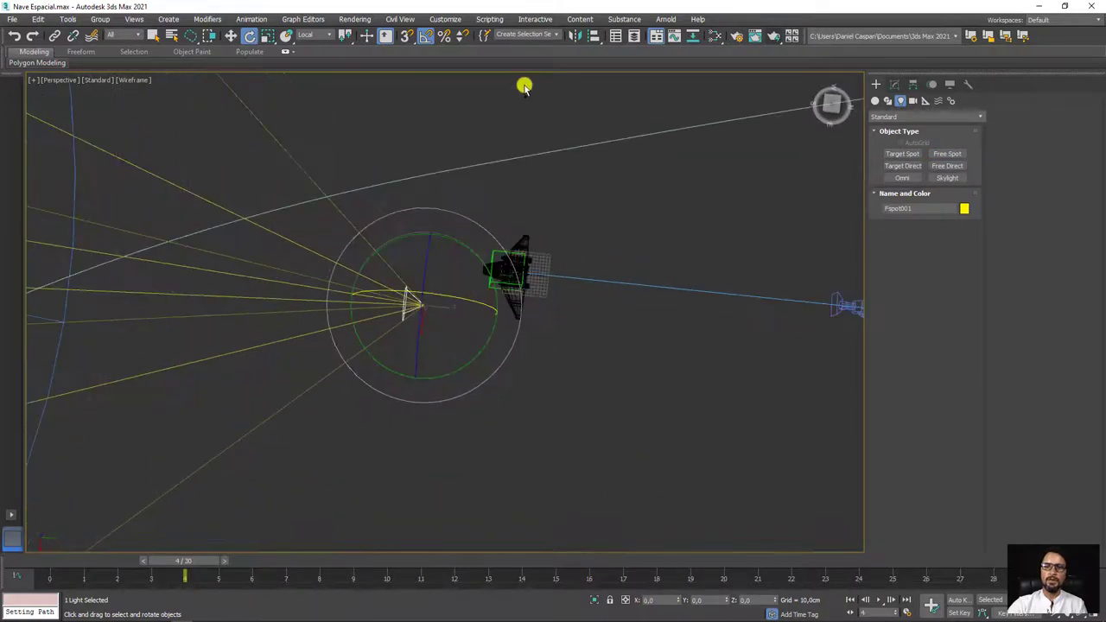
Align Fspot001 to Dummy001 and shift it slightly along Z.
{"action": "left_click", "coordinate": [595, 39]}
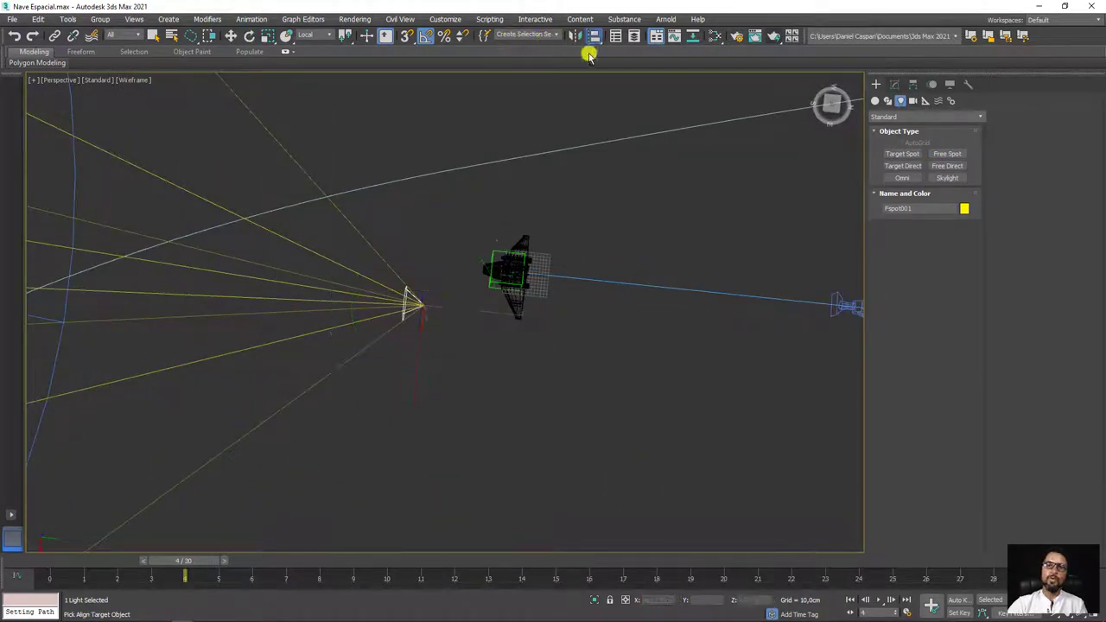
{"action": "left_click", "coordinate": [502, 256]}
{"action": "left_click", "coordinate": [722, 376]}
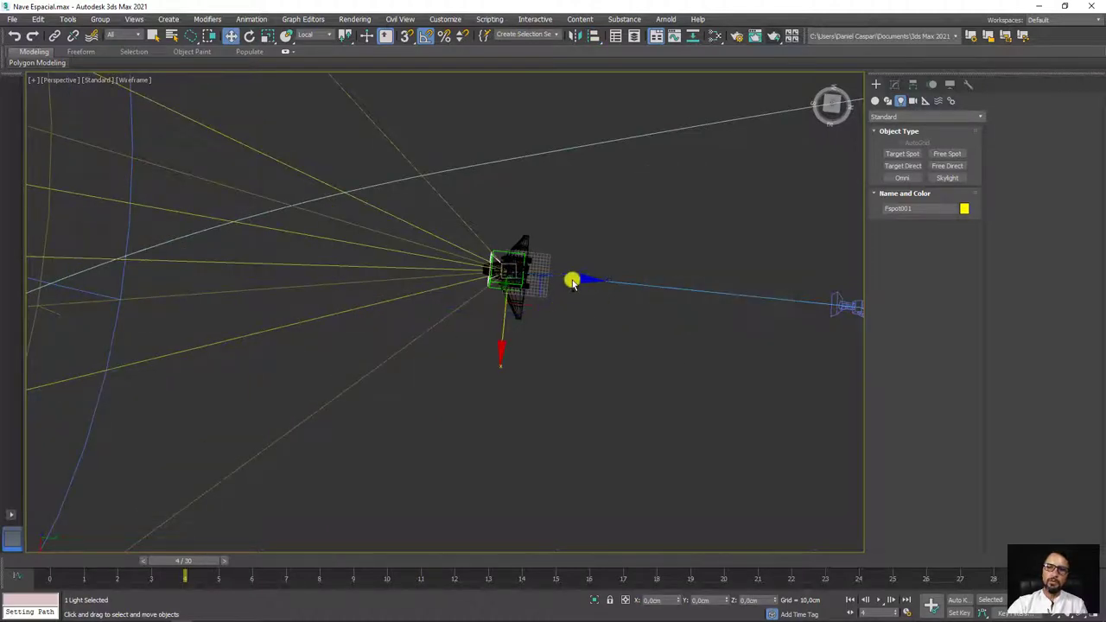
{"action": "mouse_move", "coordinate": [573, 279]}
{"action": "left_mouse_down"}
{"action": "mouse_move", "coordinate": [520, 281]}
{"action": "mouse_move", "coordinate": [494, 265]}
{"action": "left_mouse_up"}
{"action": "scroll", "coordinate": [493, 264], "scroll_direction": "up", "scroll_amount": 3}
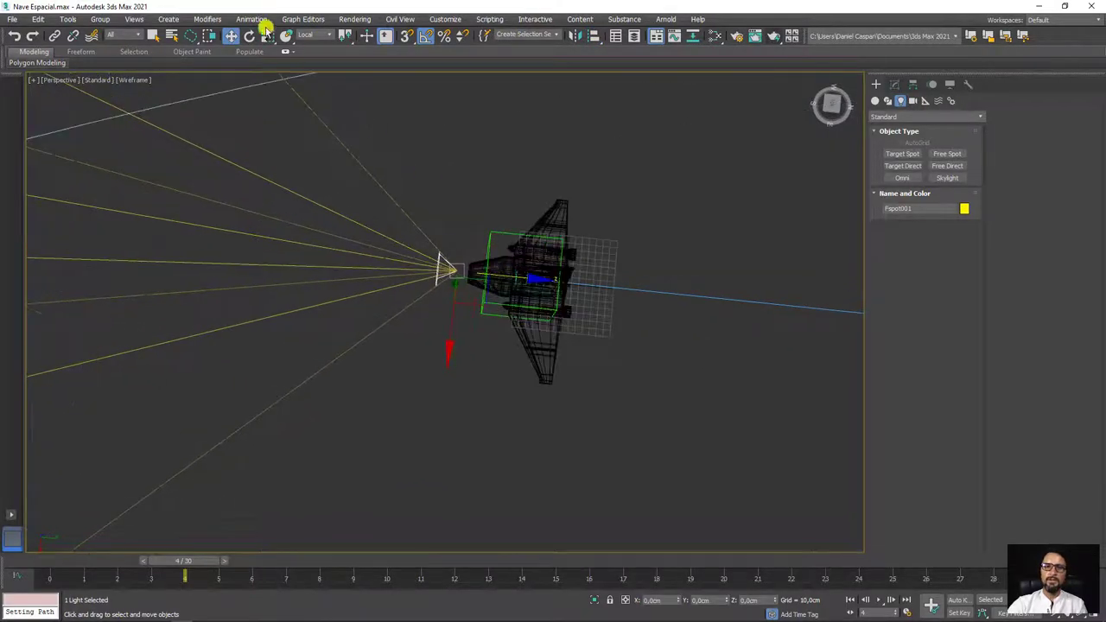
Link the spotlight to Dummy001 as its parent.
{"action": "left_click", "coordinate": [55, 35]}
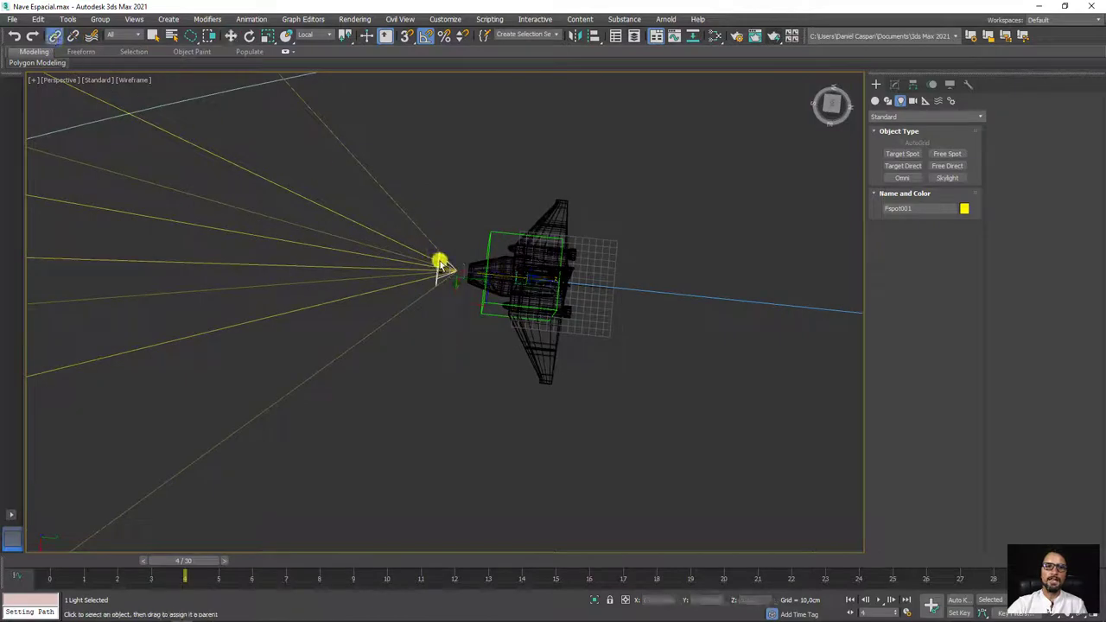
{"action": "left_click_drag", "start_coordinate": [441, 263], "coordinate": [453, 193]}
{"action": "left_click_drag", "start_coordinate": [494, 232], "coordinate": [494, 232]}
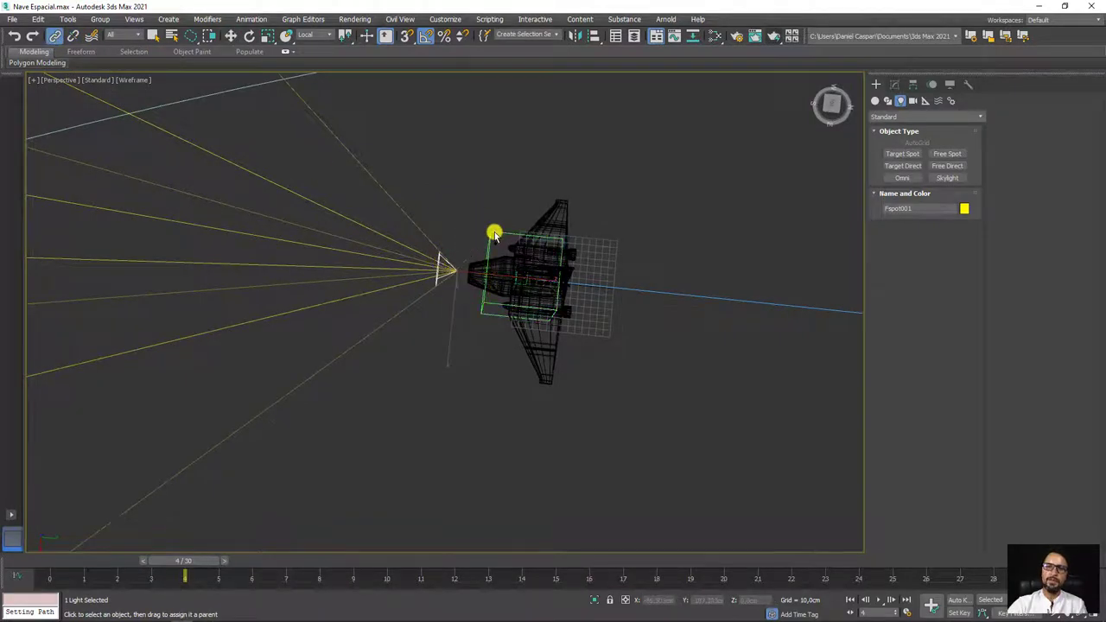
{"action": "scroll", "coordinate": [494, 231], "scroll_direction": "down", "scroll_amount": 5}
{"action": "left_click", "coordinate": [473, 240]}
Reframe the view and show Fspot001's Free Spot settings in the Modify panel.
{"action": "scroll", "coordinate": [473, 240], "scroll_direction": "up", "scroll_amount": 3}
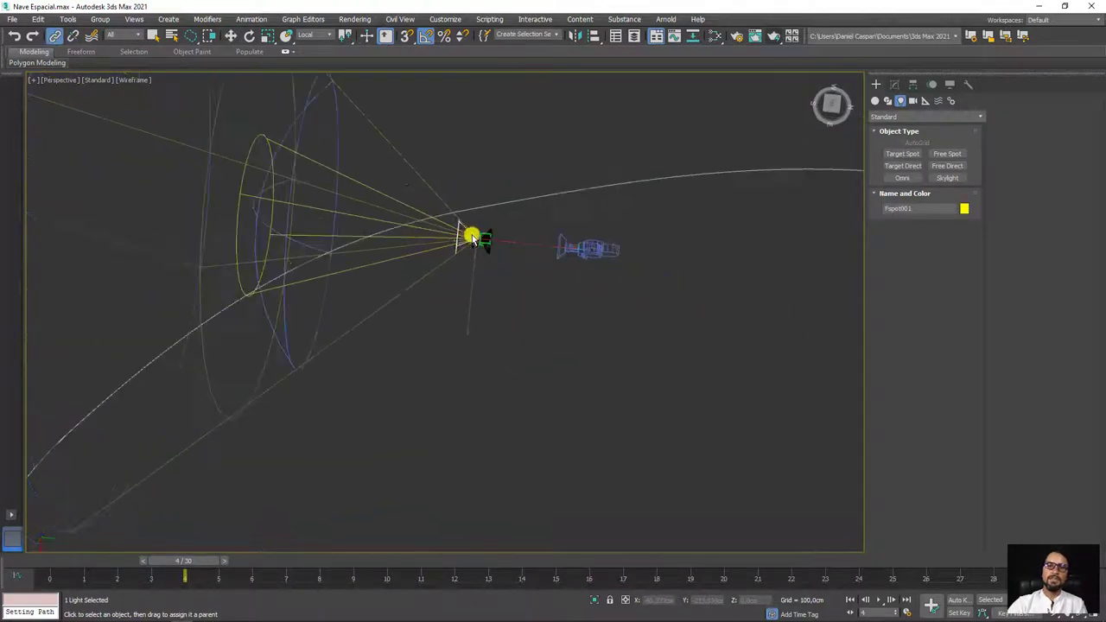
{"action": "scroll", "coordinate": [514, 315], "scroll_direction": "up", "scroll_amount": 2}
{"action": "scroll", "coordinate": [514, 316], "scroll_direction": "up", "scroll_amount": 2}
{"action": "mouse_move", "coordinate": [394, 155]}
{"action": "left_mouse_down"}
{"action": "mouse_move", "coordinate": [320, 242]}
{"action": "mouse_move", "coordinate": [350, 434]}
{"action": "left_mouse_up"}
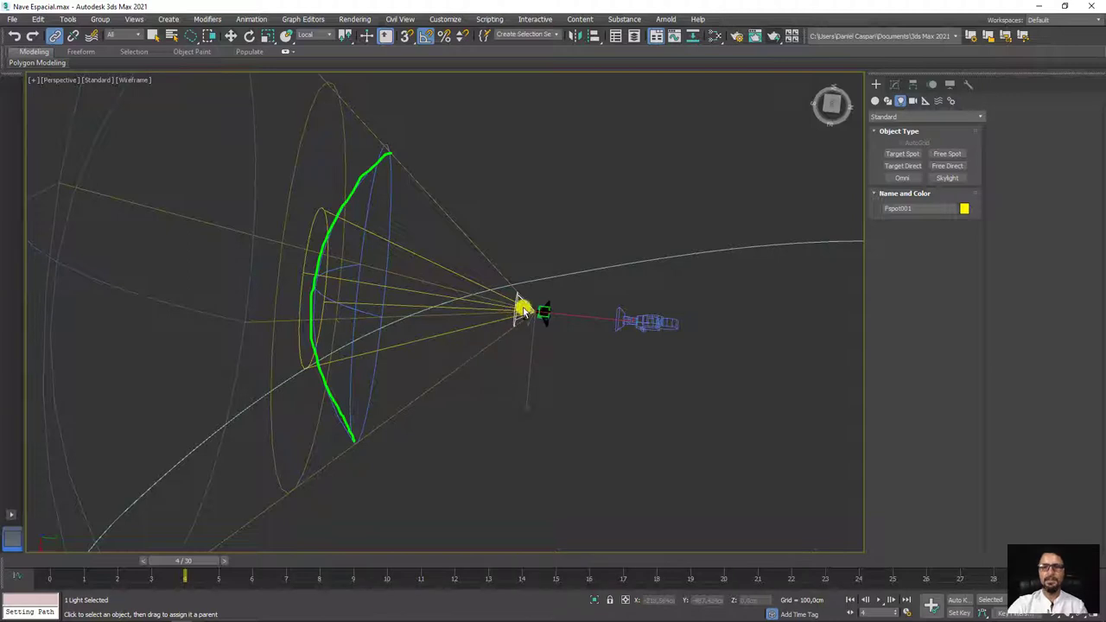
{"action": "left_click_drag", "start_coordinate": [523, 307], "coordinate": [252, 291]}
{"action": "left_click_drag", "start_coordinate": [251, 256], "coordinate": [231, 307]}
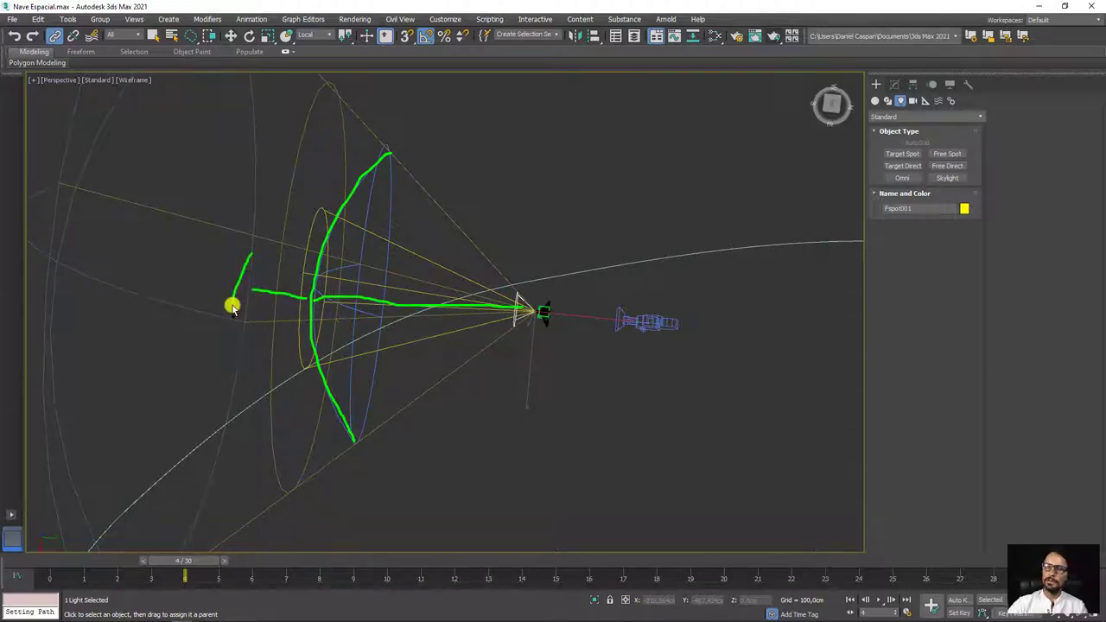
{"action": "key", "text": "Escape"}
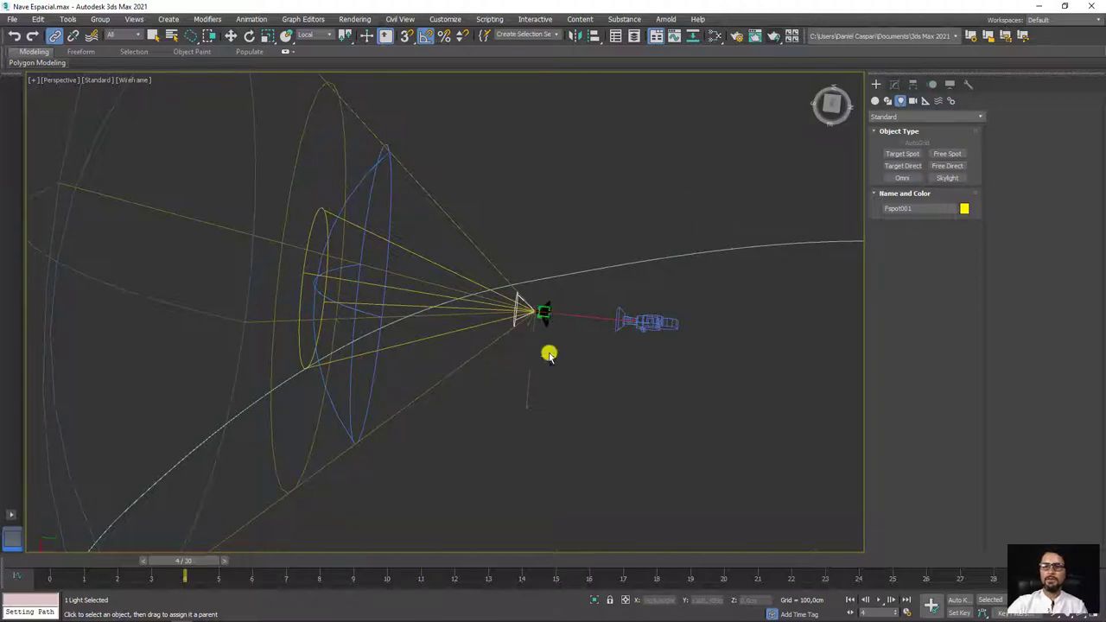
{"action": "left_click", "coordinate": [895, 84]}
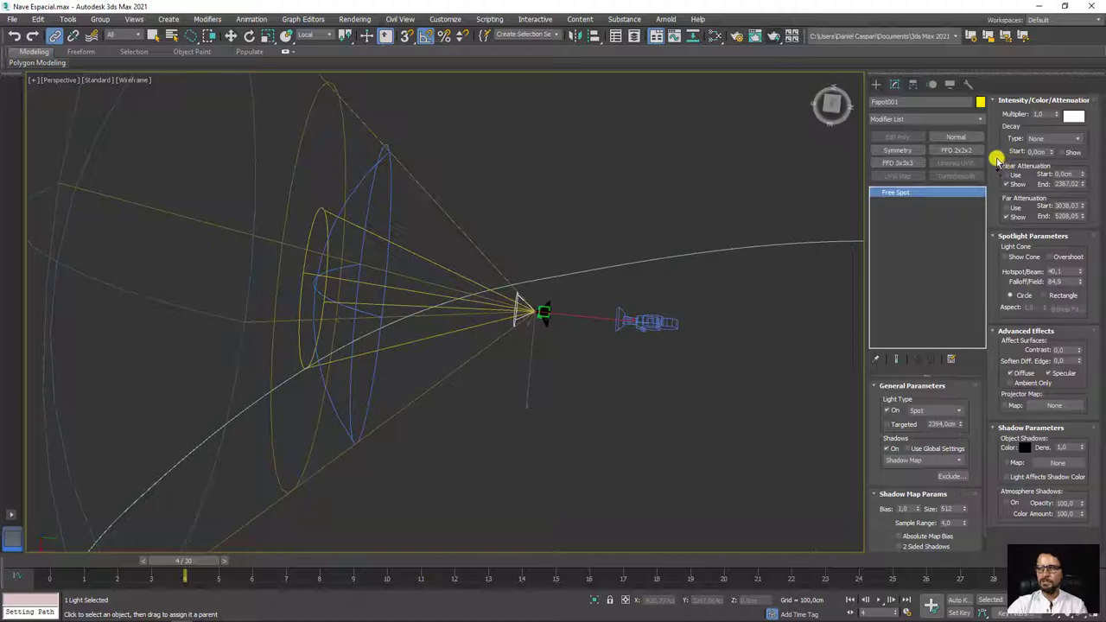
Set Far Attenuation start 7655.83 and end 19443.4, with Near End at 2577.98.
{"action": "mouse_move", "coordinate": [998, 161]}
{"action": "left_mouse_down"}
{"action": "mouse_move", "coordinate": [1095, 202]}
{"action": "mouse_move", "coordinate": [1097, 230]}
{"action": "left_mouse_up"}
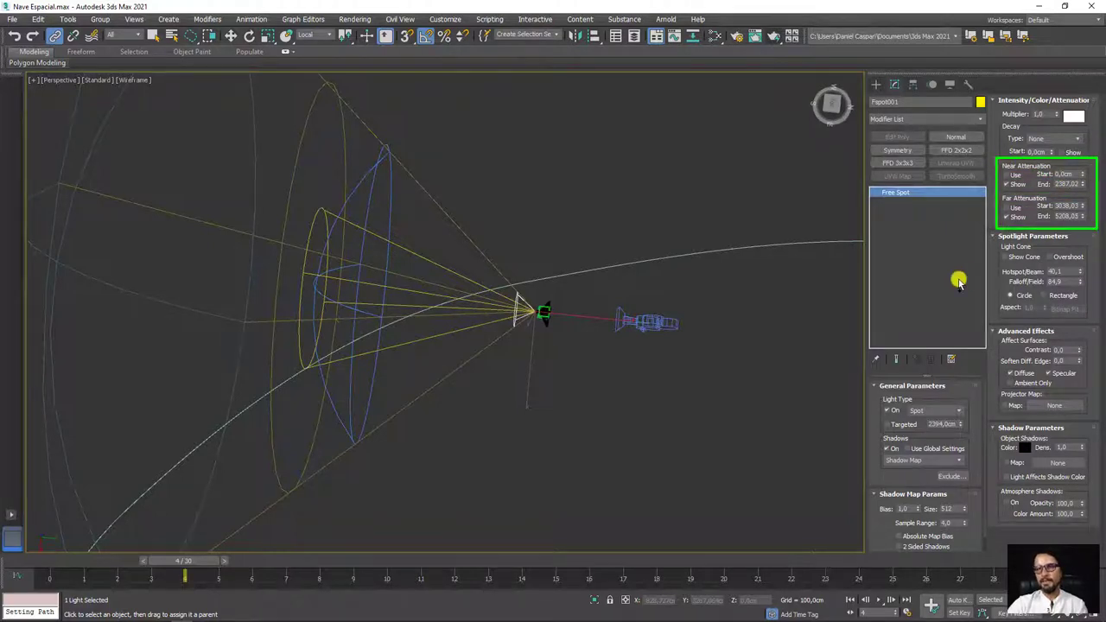
{"action": "mouse_move", "coordinate": [1082, 205]}
{"action": "left_mouse_down"}
{"action": "mouse_move", "coordinate": [1079, 215]}
{"action": "mouse_move", "coordinate": [1079, 181]}
{"action": "left_mouse_up"}
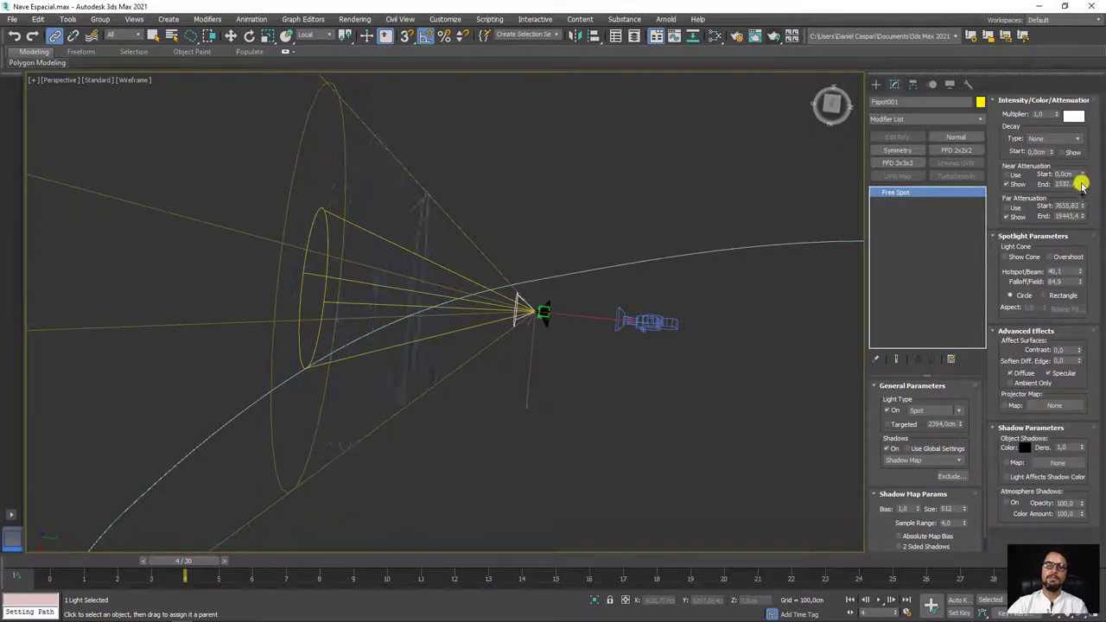
{"action": "scroll", "coordinate": [349, 225], "scroll_direction": "down", "scroll_amount": 3}
{"action": "middle_click_drag", "start_coordinate": [349, 224], "coordinate": [565, 285]}
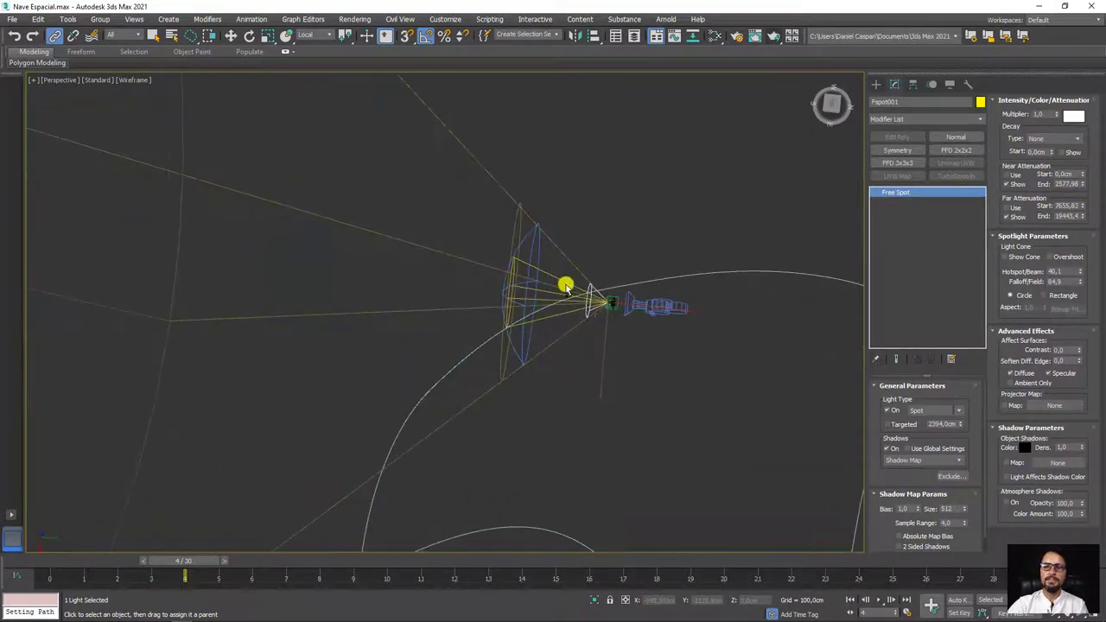
Draw a 4x4 plane around the spotlight in the Top view.
{"action": "key", "text": "t"}
{"action": "key", "text": "z"}
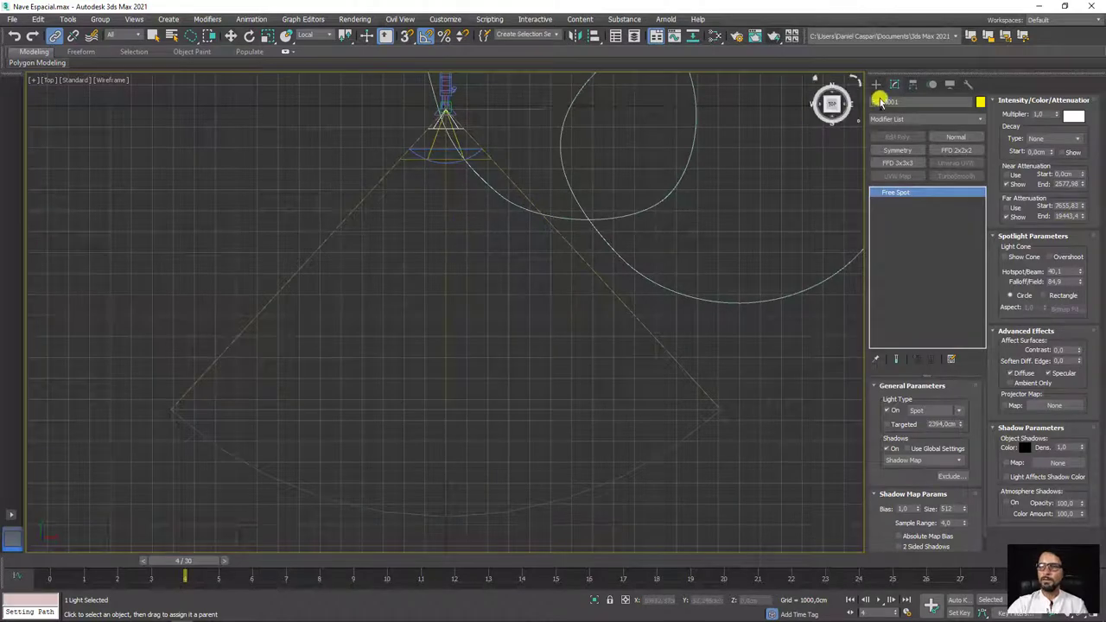
{"action": "left_click", "coordinate": [876, 84]}
{"action": "left_click", "coordinate": [876, 101]}
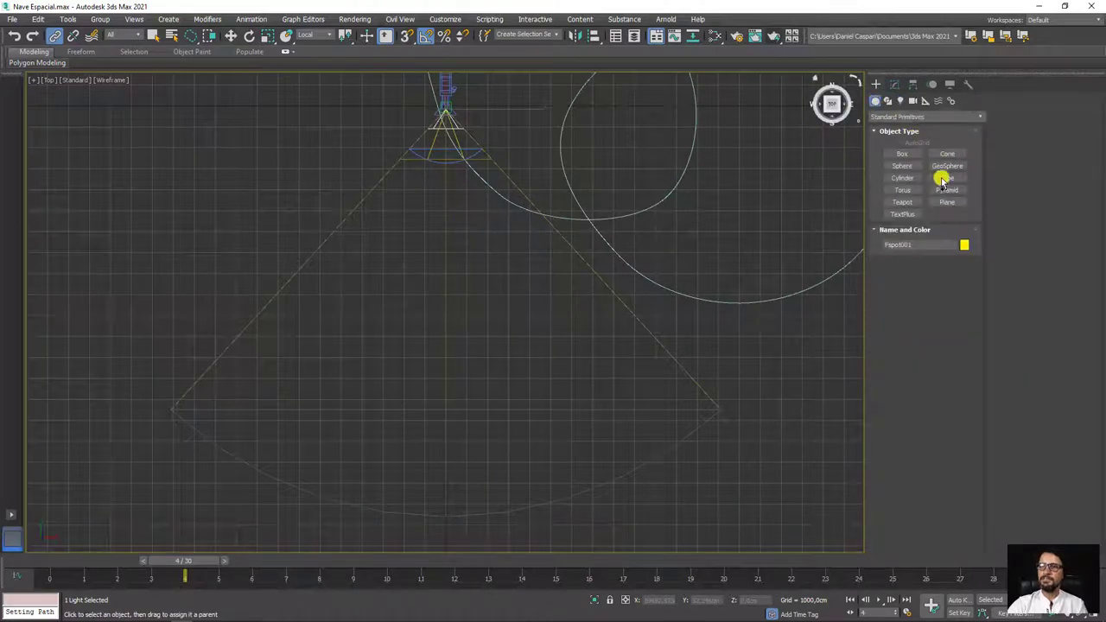
{"action": "left_click", "coordinate": [945, 204]}
{"action": "scroll", "coordinate": [474, 177], "scroll_direction": "down", "scroll_amount": 3}
{"action": "left_click_drag", "start_coordinate": [396, 149], "coordinate": [590, 393]}
Raise the plane upward along Z in the Perspective view.
{"action": "key", "text": "p"}
{"action": "key", "text": "w"}
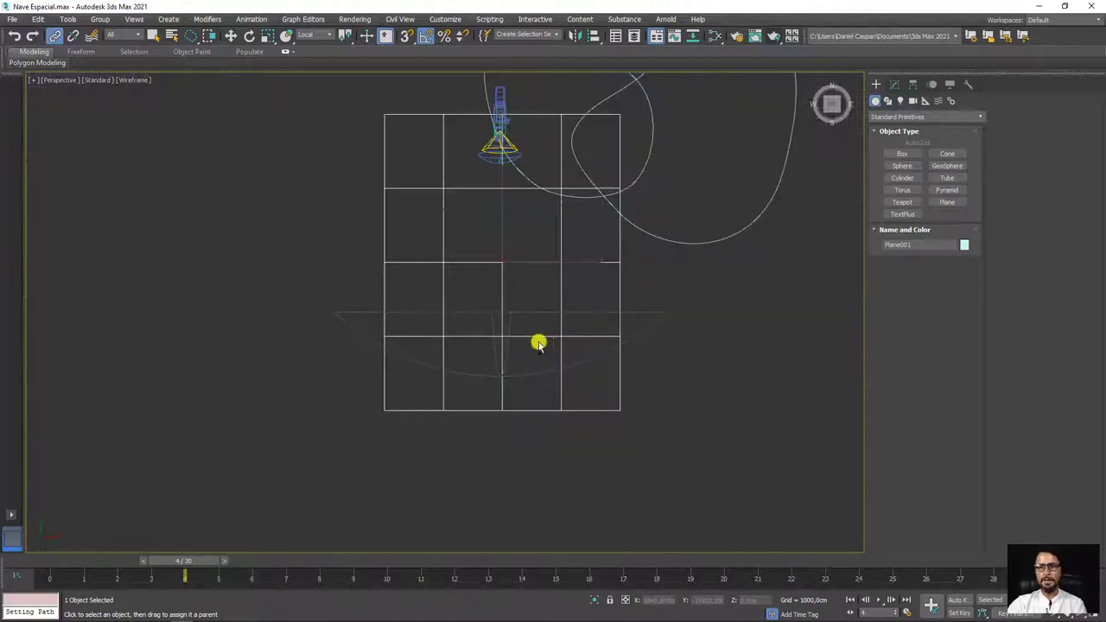
{"action": "mouse_move", "coordinate": [538, 341]}
{"action": "middle_mouse_down", "text": "alt"}
{"action": "mouse_move", "coordinate": [647, 239]}
{"action": "mouse_move", "coordinate": [434, 210]}
{"action": "mouse_move", "coordinate": [467, 229]}
{"action": "middle_mouse_up", "text": "alt"}
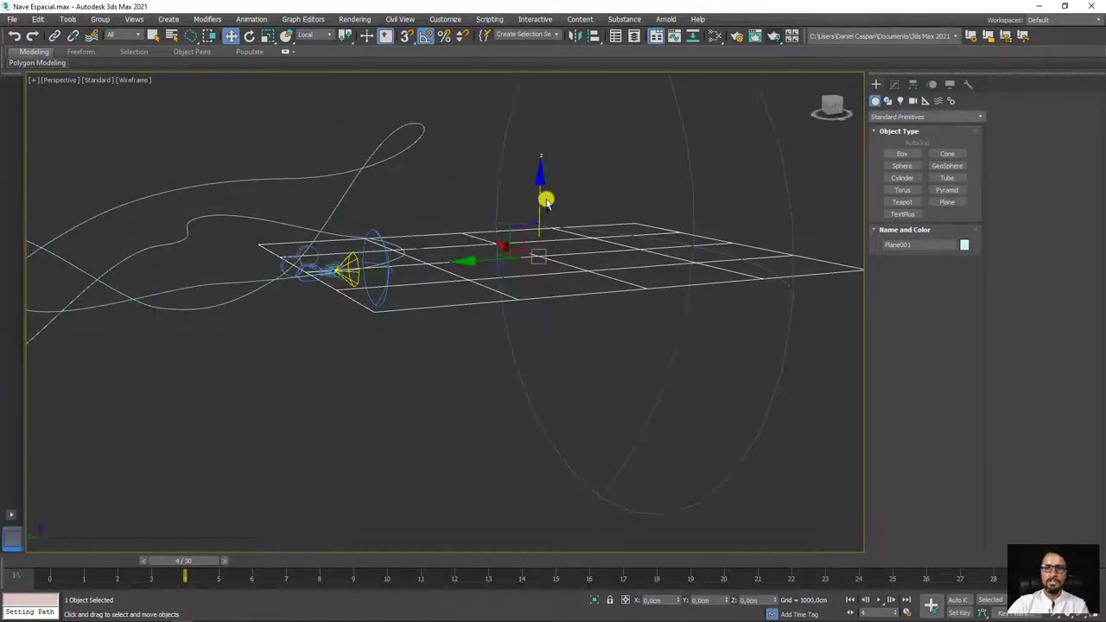
{"action": "middle_click_drag", "start_coordinate": [547, 198], "coordinate": [501, 263], "text": "alt"}
{"action": "scroll", "coordinate": [415, 297], "scroll_direction": "up", "scroll_amount": 2}
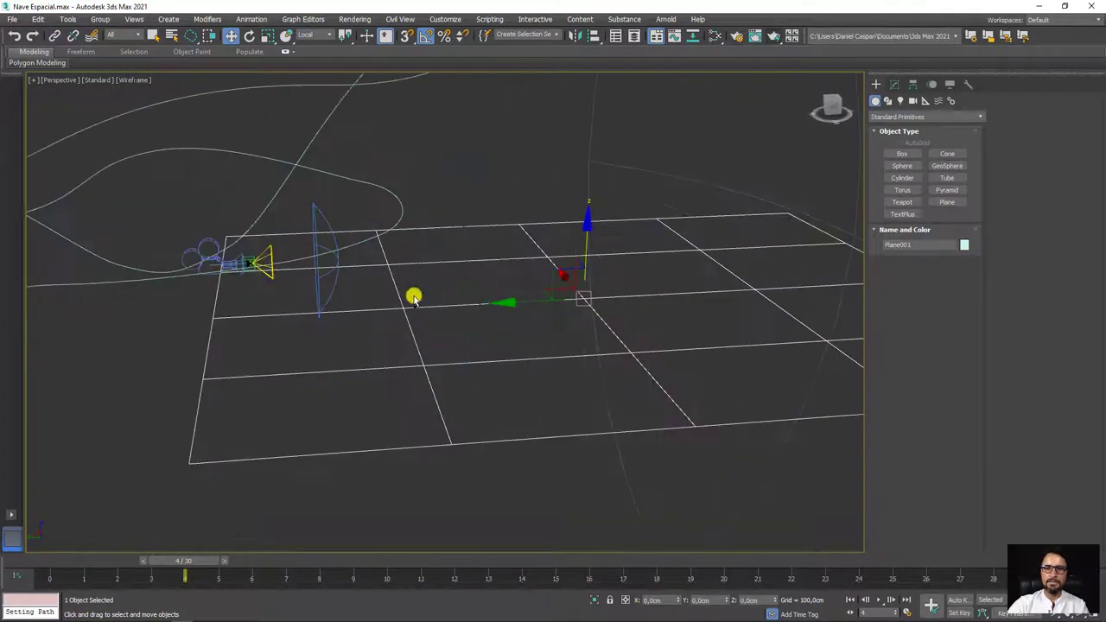
{"action": "scroll", "coordinate": [435, 366], "scroll_direction": "up", "scroll_amount": 3}
{"action": "scroll", "coordinate": [440, 338], "scroll_direction": "up", "scroll_amount": 2}
{"action": "scroll", "coordinate": [455, 338], "scroll_direction": "up", "scroll_amount": 3}
{"action": "middle_click_drag", "start_coordinate": [455, 338], "coordinate": [395, 343], "text": "alt"}
{"action": "left_click_drag", "start_coordinate": [712, 197], "coordinate": [719, 138]}
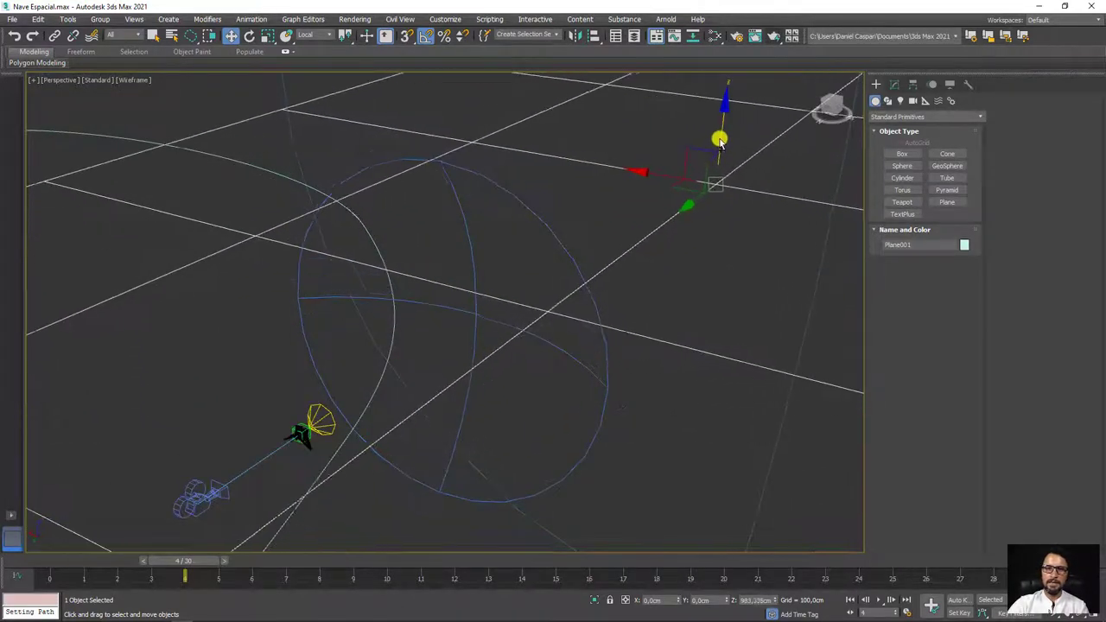
Render a 640×480 test image of frame 4 showing the spotlight's glow.
{"action": "key", "text": "F3"}
{"action": "mouse_move", "coordinate": [714, 163]}
{"action": "middle_mouse_down", "text": "alt"}
{"action": "mouse_move", "coordinate": [627, 239]}
{"action": "mouse_move", "coordinate": [516, 229]}
{"action": "mouse_move", "coordinate": [698, 101]}
{"action": "middle_mouse_up", "text": "alt"}
{"action": "left_click", "coordinate": [773, 37]}
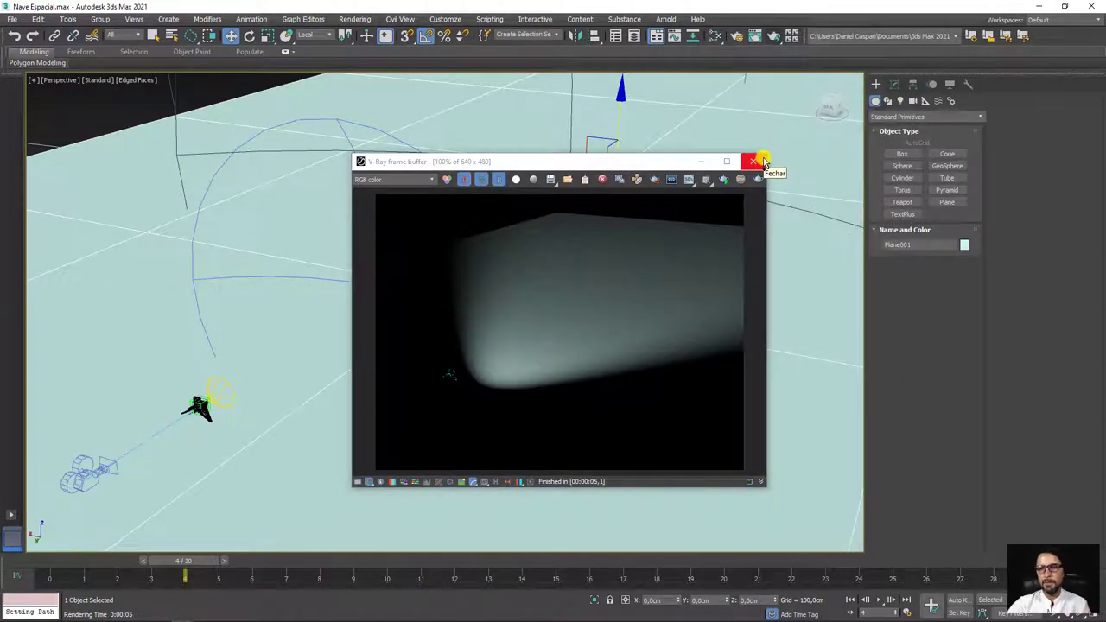
Start a fresh V-Ray interactive render and select the spotlight Fspot001.
{"action": "left_click", "coordinate": [760, 161]}
{"action": "left_click", "coordinate": [895, 84]}
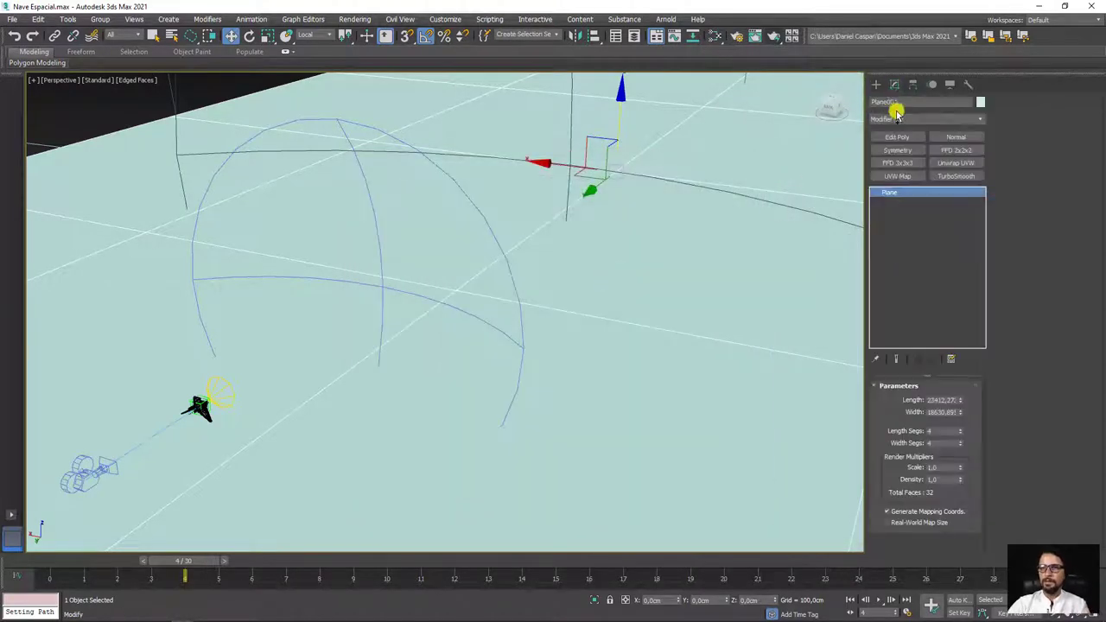
{"action": "left_click", "coordinate": [769, 37]}
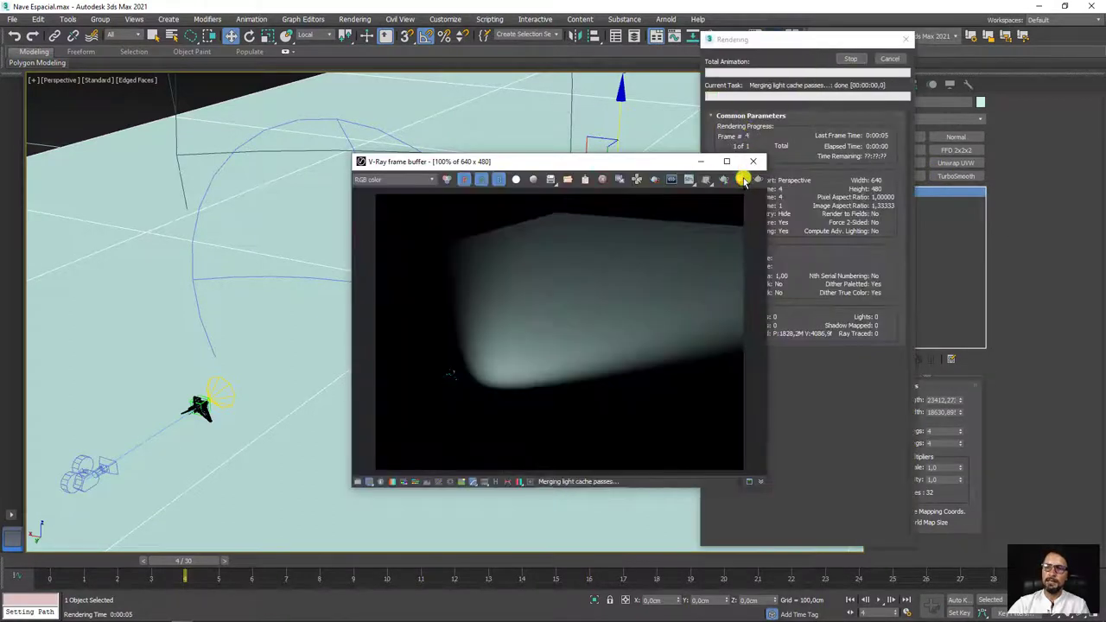
{"action": "mouse_move", "coordinate": [610, 166]}
{"action": "left_mouse_down"}
{"action": "mouse_move", "coordinate": [334, 96]}
{"action": "mouse_move", "coordinate": [467, 78]}
{"action": "mouse_move", "coordinate": [363, 83]}
{"action": "left_mouse_up"}
{"action": "left_click", "coordinate": [234, 398]}
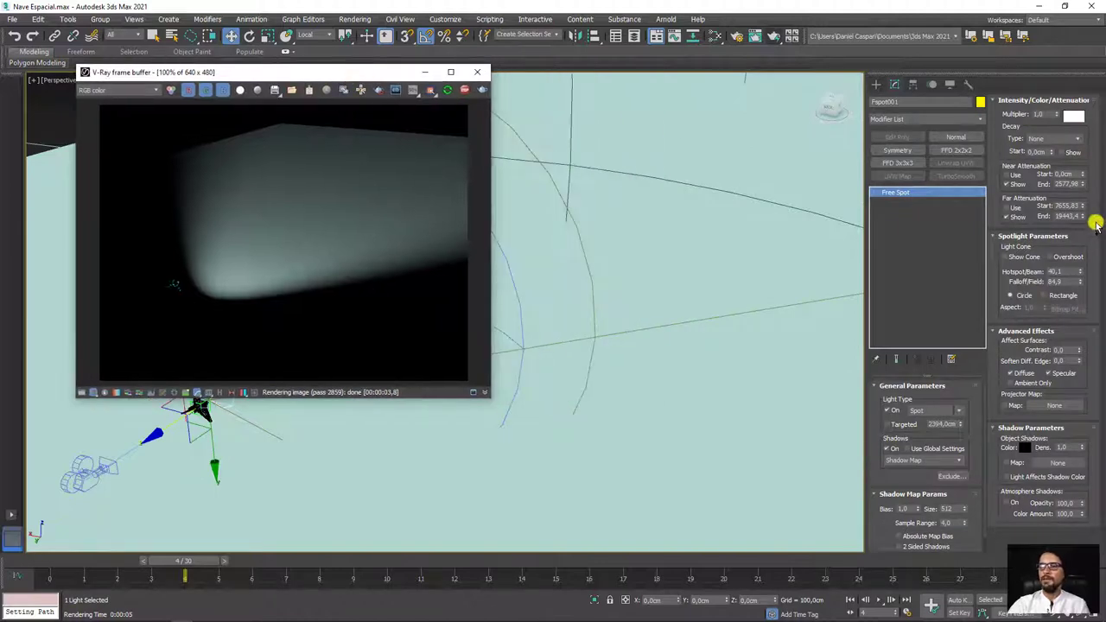
Lengthen the spotlight's near attenuation end and pull its far attenuation start closer while watching the render.
{"action": "left_click_drag", "start_coordinate": [1082, 184], "coordinate": [1081, 257]}
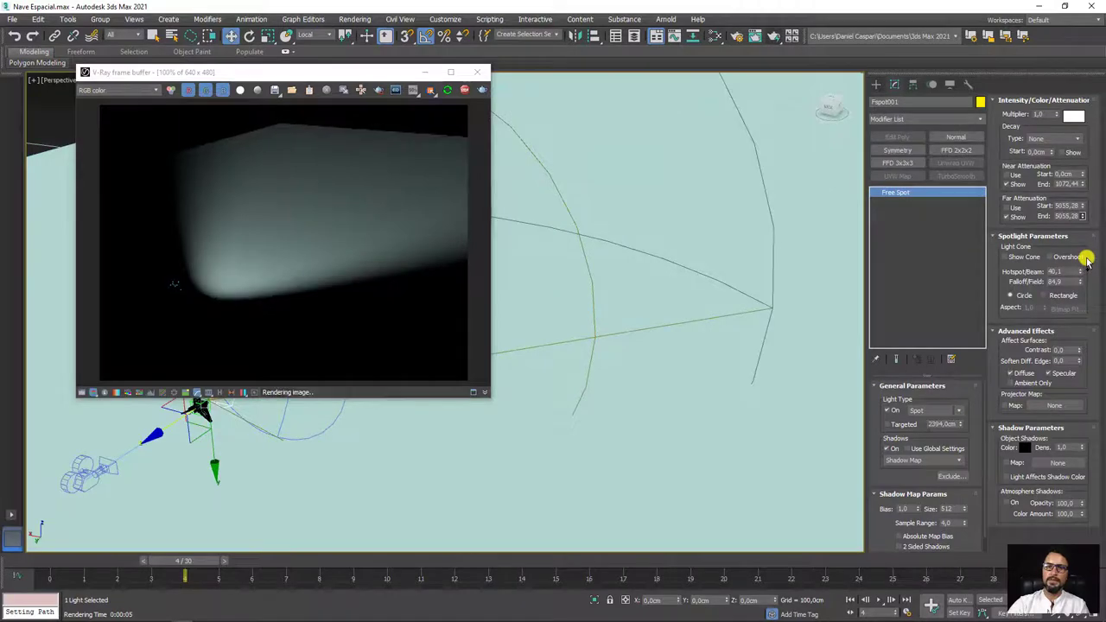
{"action": "left_click_drag", "start_coordinate": [1081, 207], "coordinate": [1082, 218]}
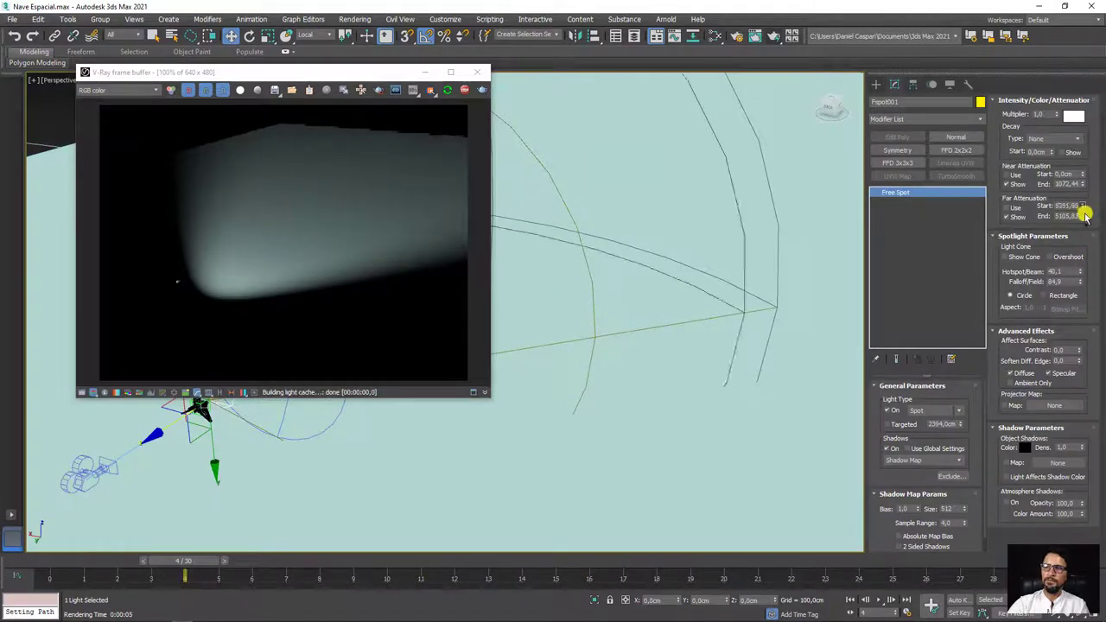
{"action": "left_click", "coordinate": [463, 92]}
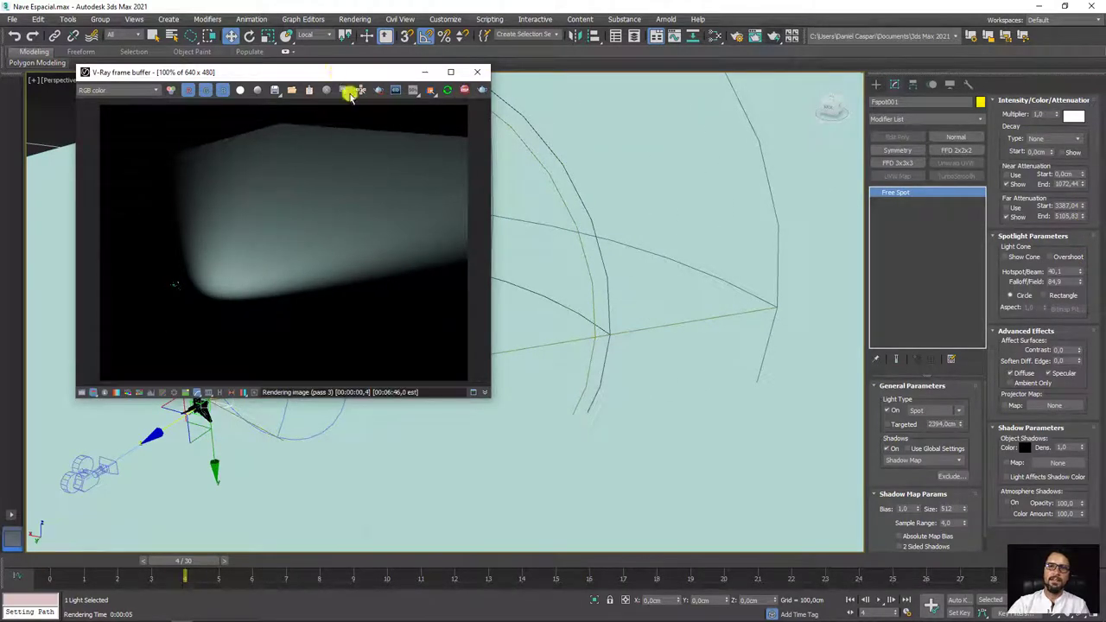
{"action": "left_click_drag", "start_coordinate": [333, 72], "coordinate": [650, 333]}
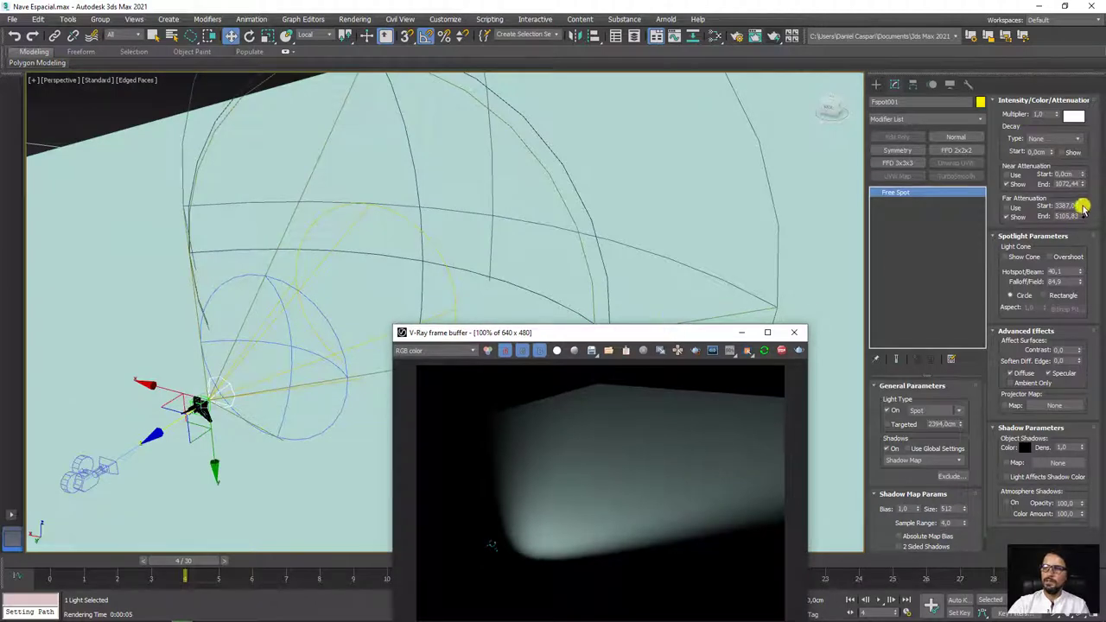
{"action": "left_click_drag", "start_coordinate": [1083, 207], "coordinate": [1083, 226]}
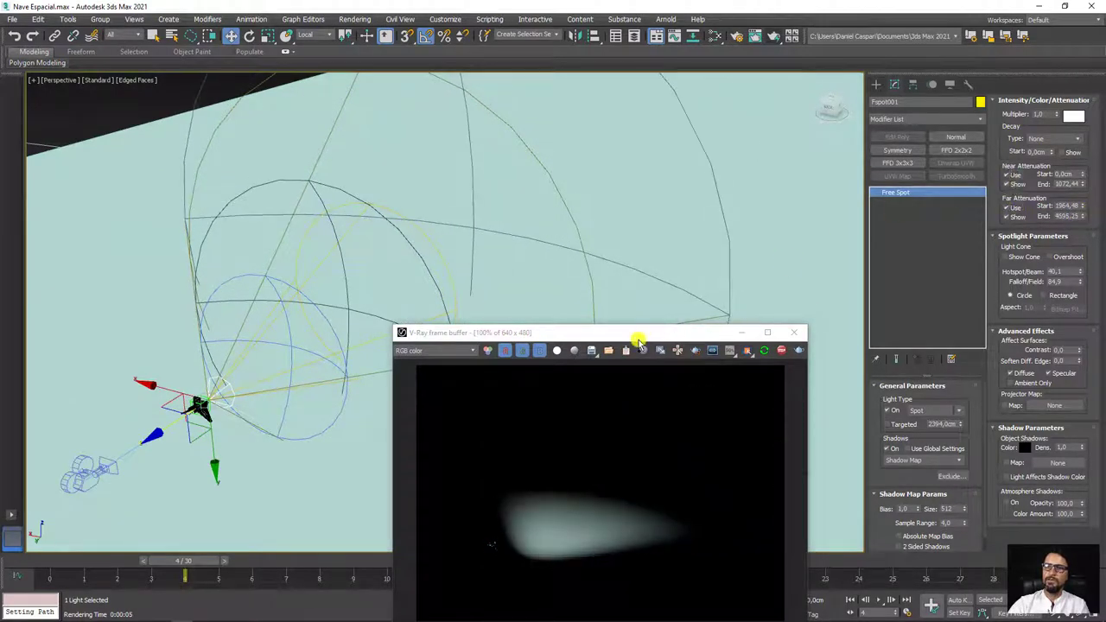
{"action": "left_click_drag", "start_coordinate": [635, 338], "coordinate": [546, 122]}
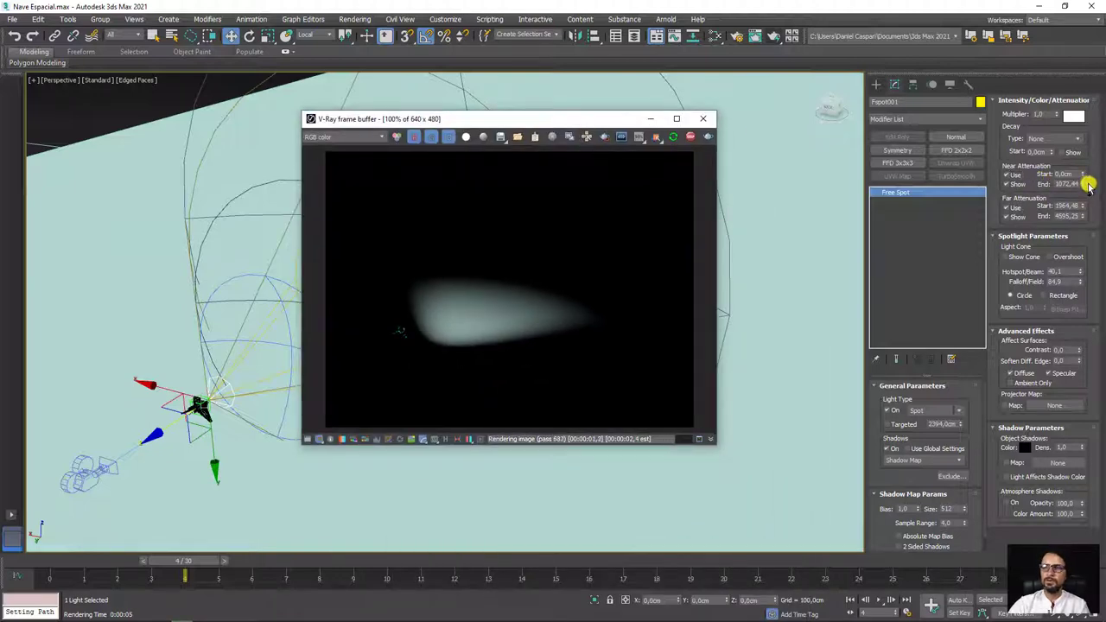
Fine-tune attenuation to near end and far start 1804,07, far end 18007,2.
{"action": "mouse_move", "coordinate": [1086, 207]}
{"action": "left_mouse_down"}
{"action": "mouse_move", "coordinate": [1088, 90]}
{"action": "mouse_move", "coordinate": [1058, 451]}
{"action": "mouse_move", "coordinate": [1081, 425]}
{"action": "left_mouse_up"}
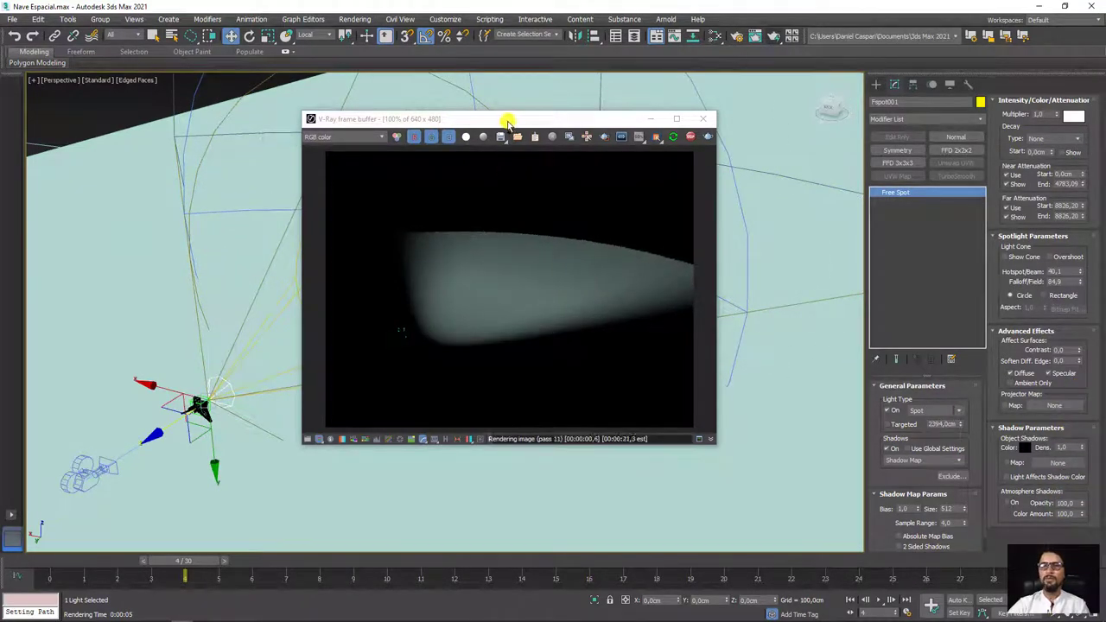
{"action": "left_click_drag", "start_coordinate": [509, 118], "coordinate": [813, 152]}
{"action": "middle_click_drag", "start_coordinate": [327, 173], "coordinate": [605, 234], "text": "alt"}
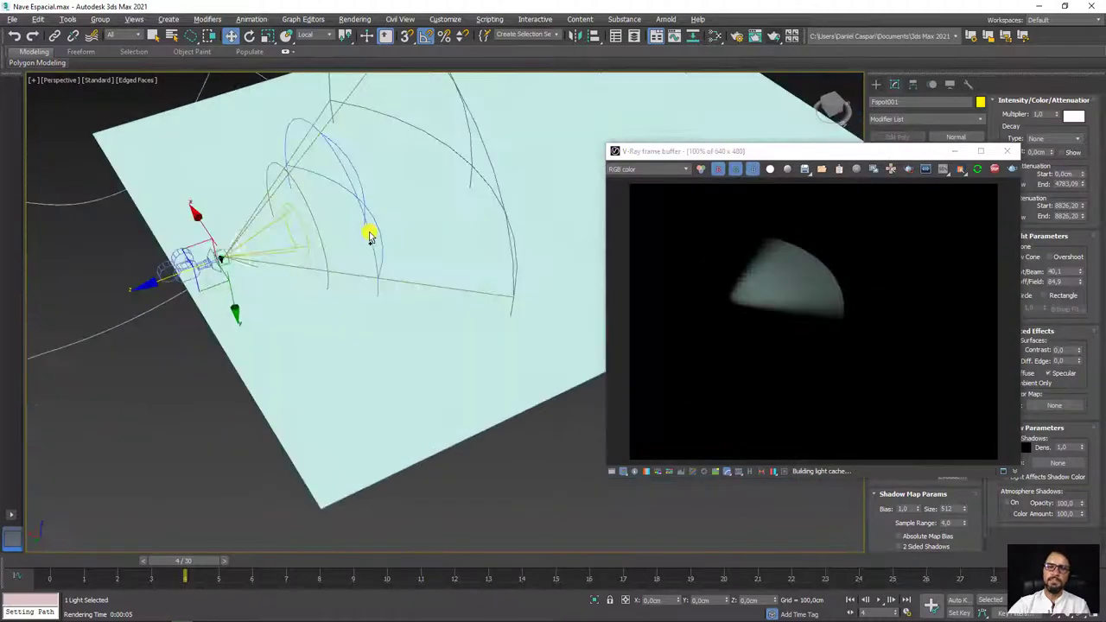
{"action": "mouse_move", "coordinate": [850, 158]}
{"action": "left_mouse_down"}
{"action": "mouse_move", "coordinate": [796, 148]}
{"action": "mouse_move", "coordinate": [764, 197]}
{"action": "left_mouse_up"}
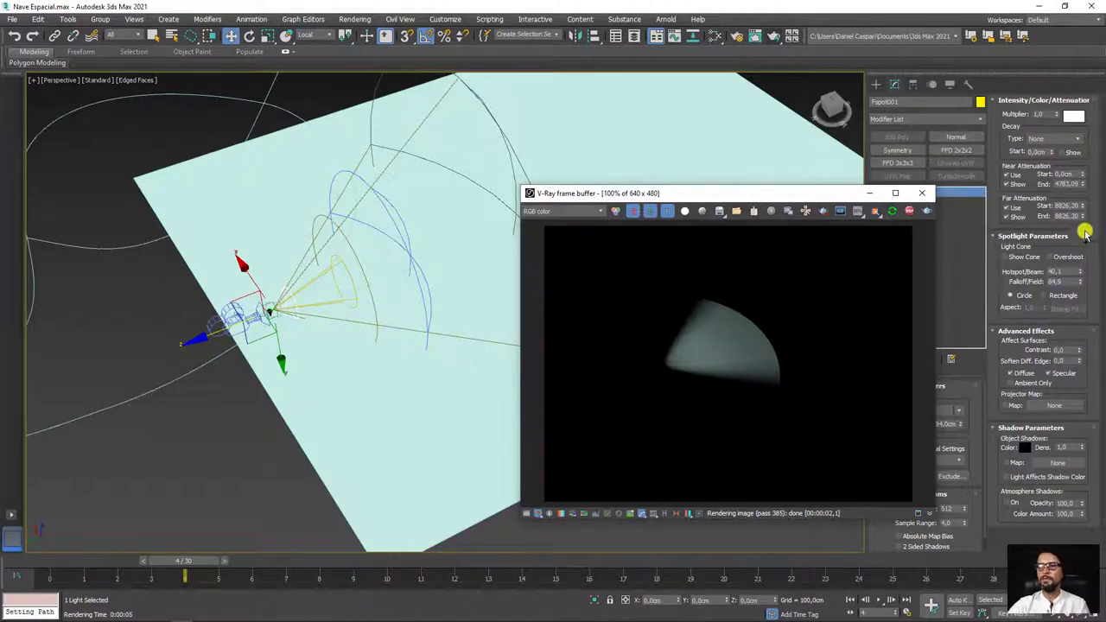
{"action": "left_click_drag", "start_coordinate": [1083, 207], "coordinate": [1075, 223]}
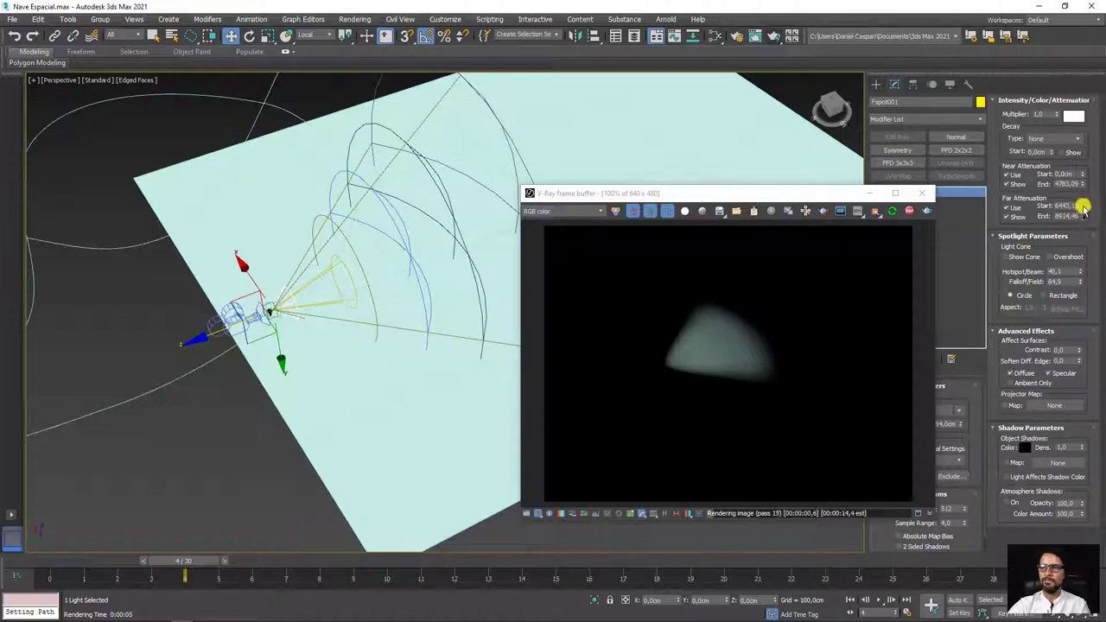
{"action": "mouse_move", "coordinate": [1082, 216]}
{"action": "left_mouse_down"}
{"action": "mouse_move", "coordinate": [1085, 162]}
{"action": "mouse_move", "coordinate": [1077, 216]}
{"action": "left_mouse_up"}
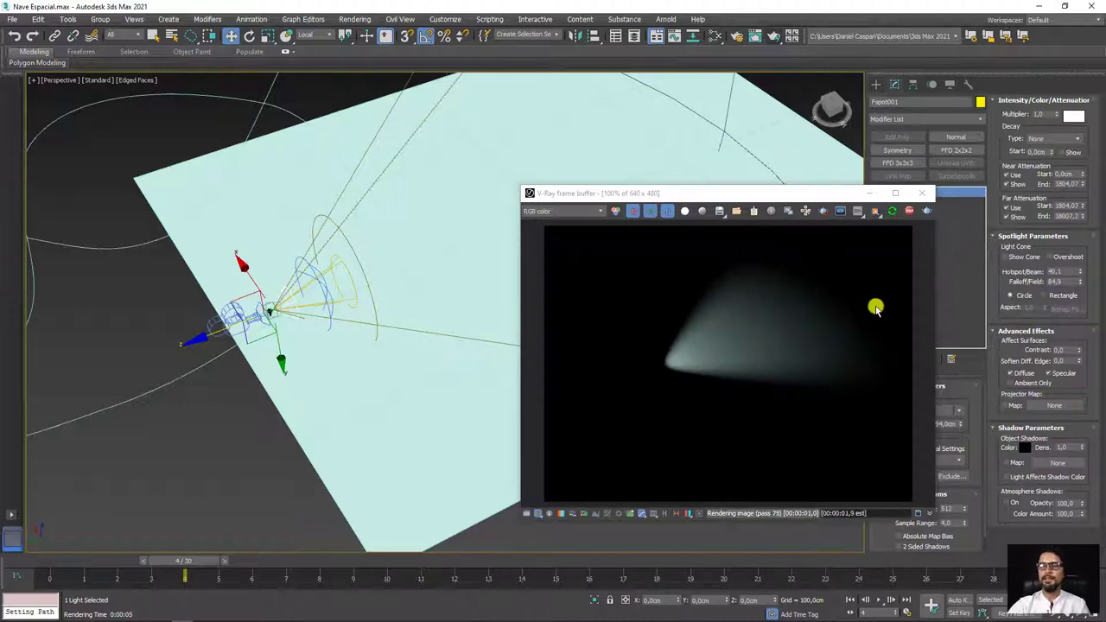
{"action": "left_click", "coordinate": [911, 216]}
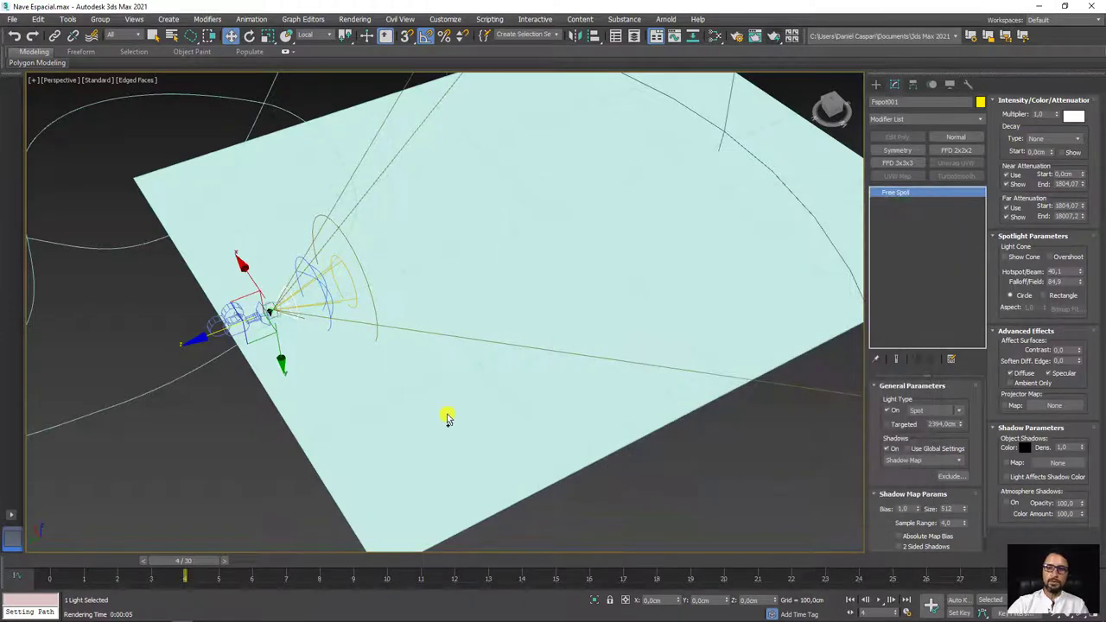
Select Dummy001 and bring up the Animation > Constraints list to reach Path Constraint.
{"action": "scroll", "coordinate": [310, 349], "scroll_direction": "up", "scroll_amount": 5}
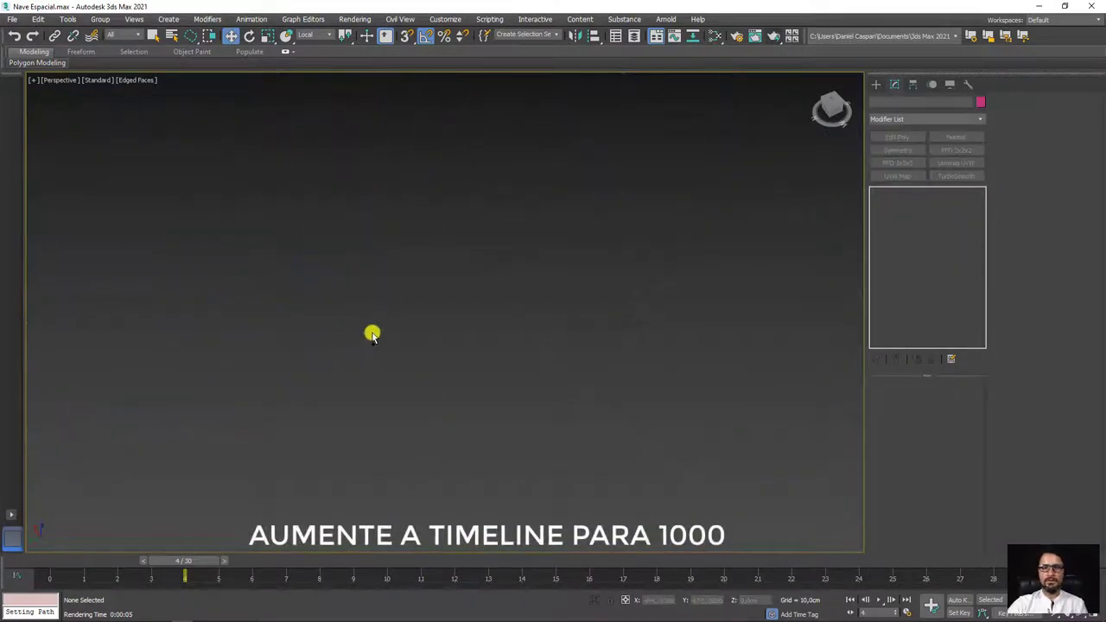
{"action": "left_click", "coordinate": [380, 335]}
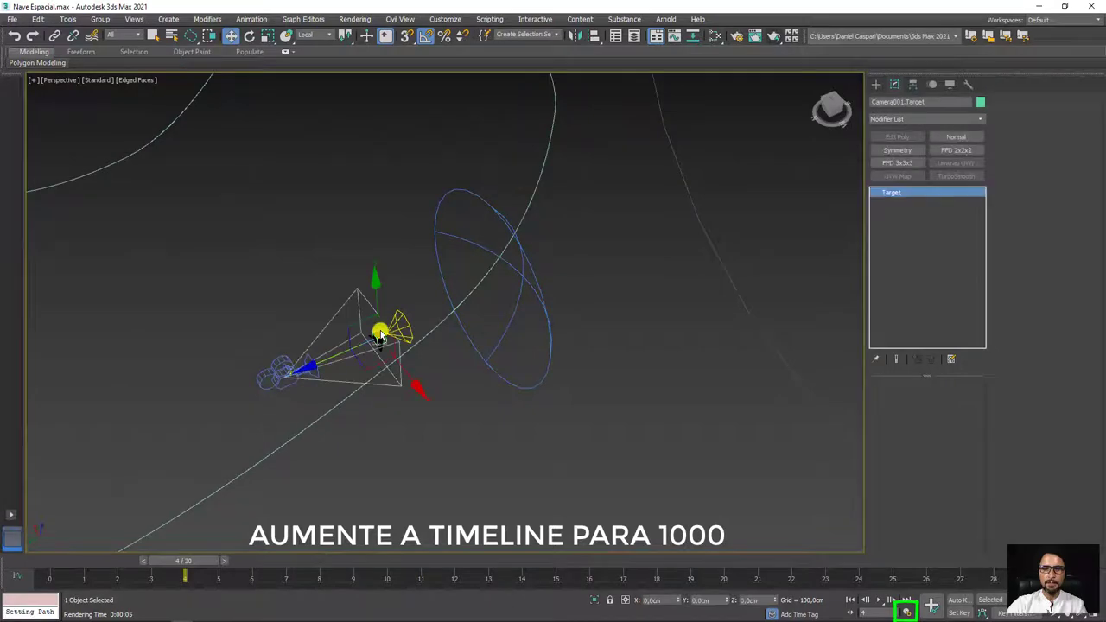
{"action": "middle_click_drag", "start_coordinate": [380, 335], "coordinate": [457, 239], "text": "alt"}
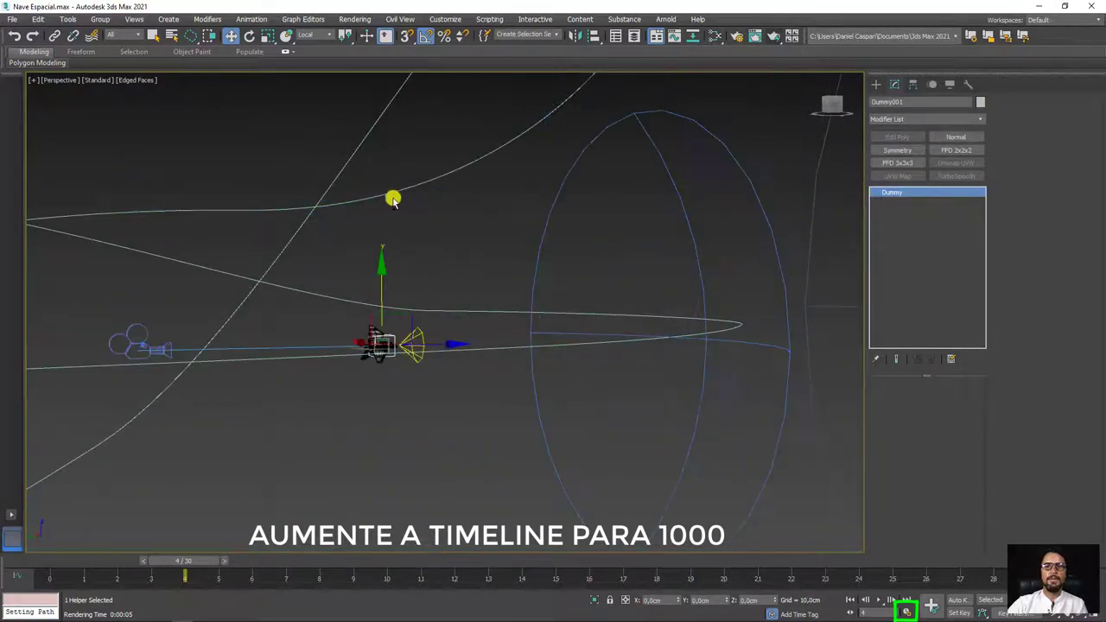
{"action": "middle_click_drag", "start_coordinate": [456, 239], "coordinate": [430, 262], "text": "alt"}
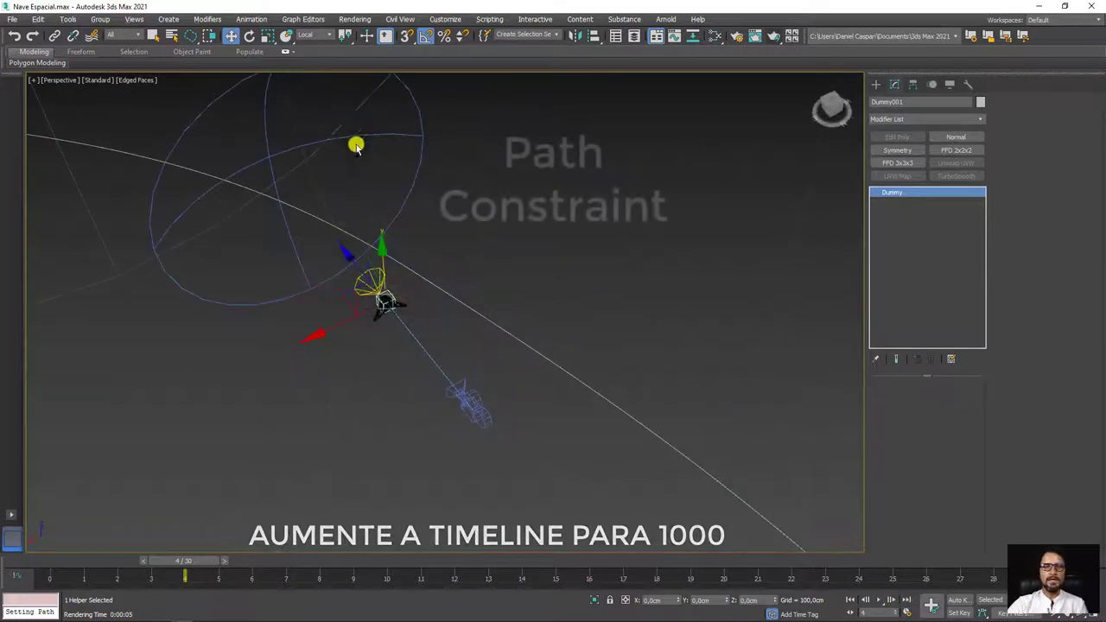
{"action": "left_click", "coordinate": [252, 21]}
{"action": "mouse_move", "coordinate": [261, 82]}
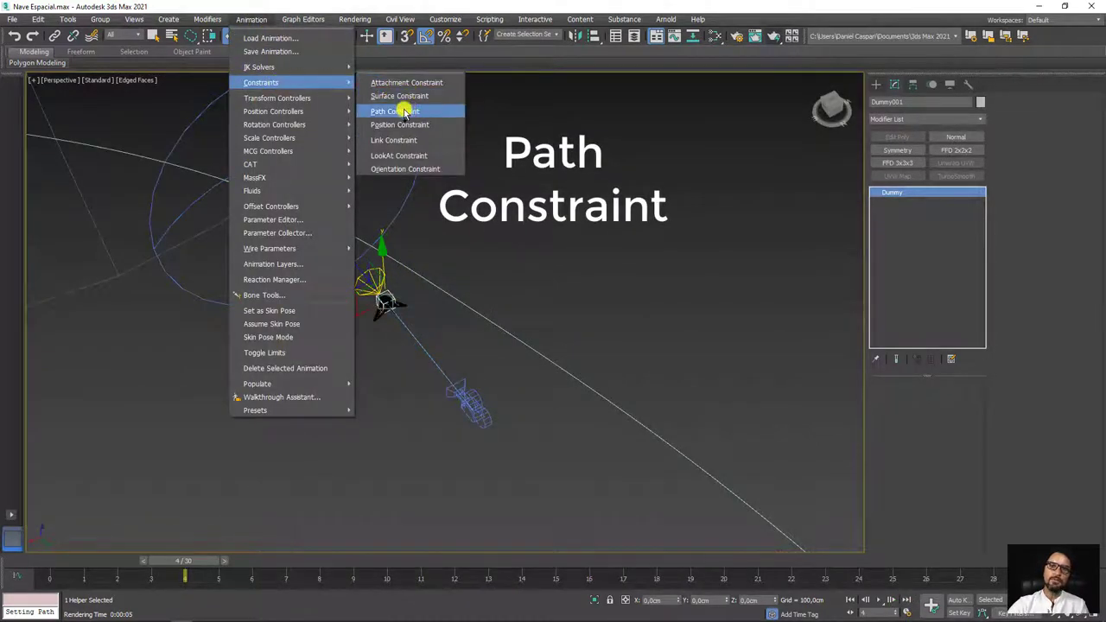
Assign a Path Constraint to Dummy001 using Line001 as its path.
{"action": "left_click", "coordinate": [396, 111]}
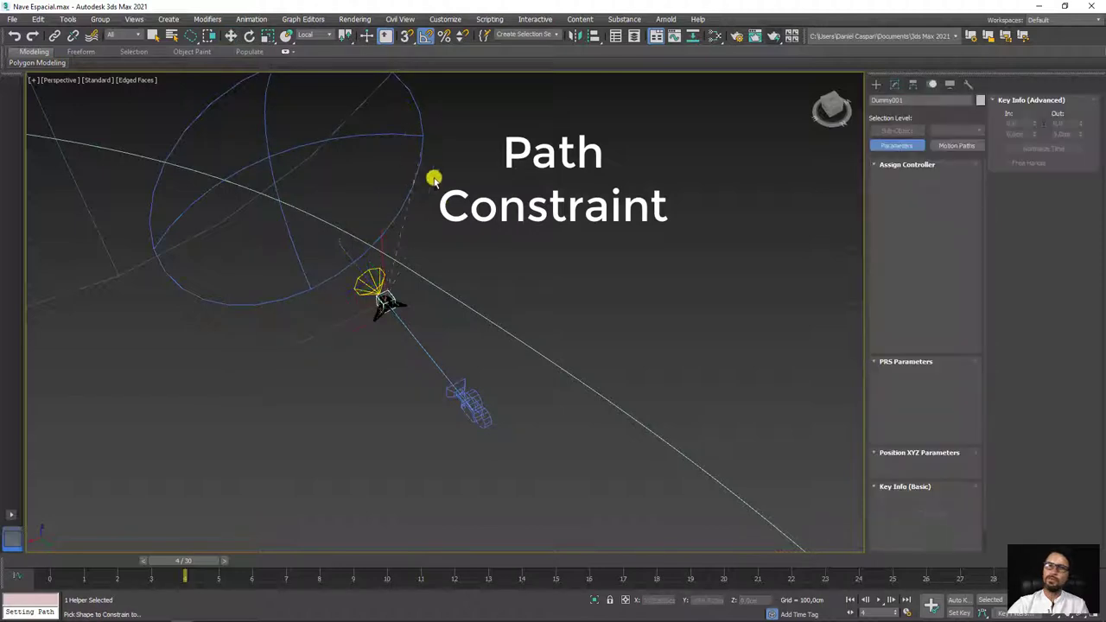
{"action": "left_click", "coordinate": [433, 285]}
{"action": "scroll", "coordinate": [437, 326], "scroll_direction": "down", "scroll_amount": 5}
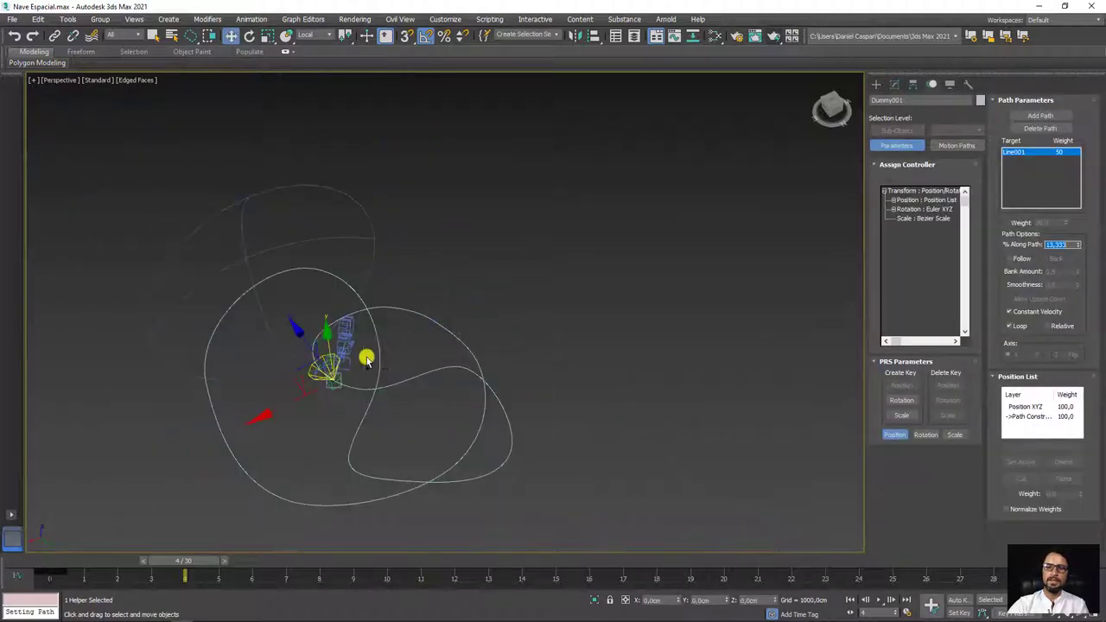
{"action": "mouse_move", "coordinate": [366, 358]}
{"action": "middle_mouse_down", "text": "alt"}
{"action": "mouse_move", "coordinate": [493, 272]}
{"action": "mouse_move", "coordinate": [452, 317]}
{"action": "mouse_move", "coordinate": [489, 293]}
{"action": "middle_mouse_up", "text": "alt"}
{"action": "scroll", "coordinate": [494, 272], "scroll_direction": "up", "scroll_amount": 2}
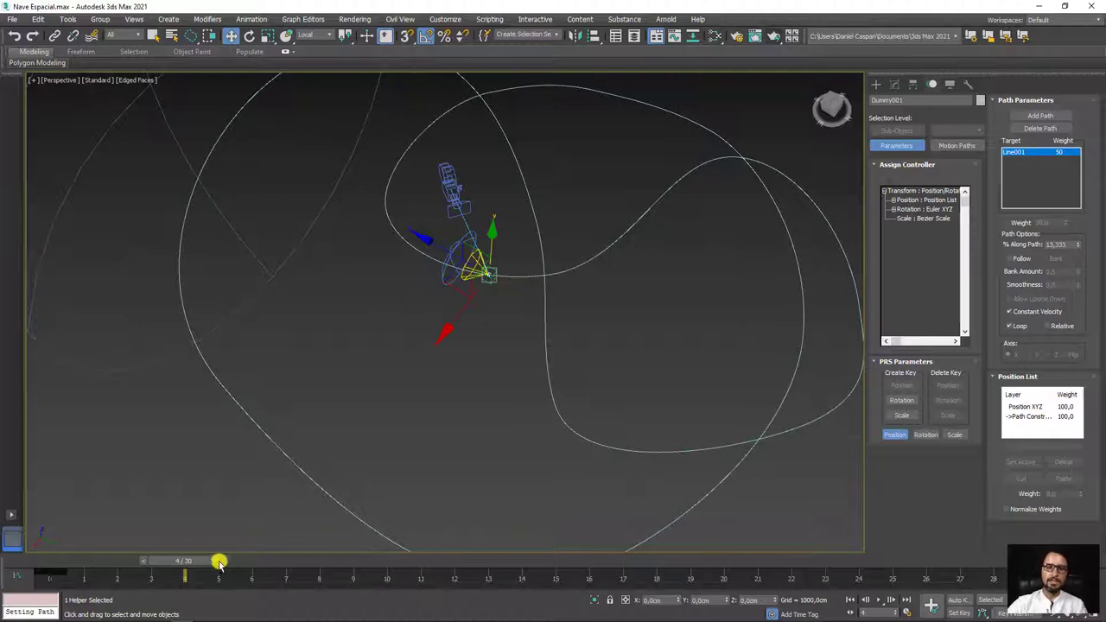
Scrub the timeline and orbit the knotted path to check the ship travelling along it.
{"action": "mouse_move", "coordinate": [219, 563]}
{"action": "left_mouse_down"}
{"action": "mouse_move", "coordinate": [242, 573]}
{"action": "mouse_move", "coordinate": [432, 561]}
{"action": "mouse_move", "coordinate": [165, 556]}
{"action": "mouse_move", "coordinate": [223, 553]}
{"action": "mouse_move", "coordinate": [173, 556]}
{"action": "mouse_move", "coordinate": [201, 548]}
{"action": "left_mouse_up"}
{"action": "key", "text": "w"}
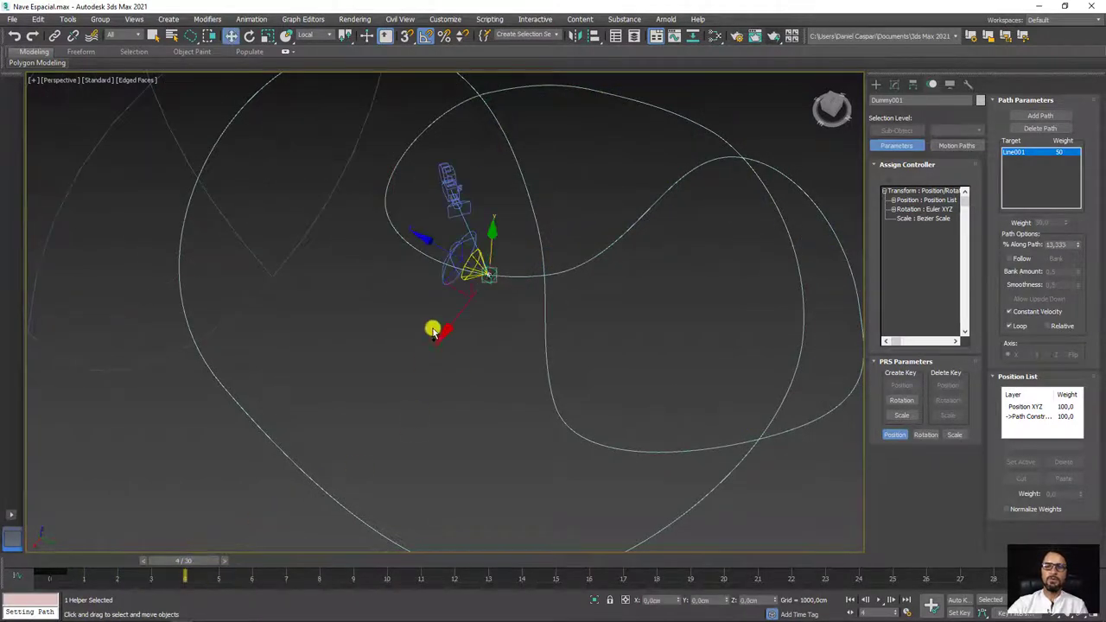
{"action": "scroll", "coordinate": [432, 326], "scroll_direction": "up", "scroll_amount": 5}
{"action": "middle_click_drag", "start_coordinate": [469, 271], "coordinate": [517, 300], "text": "alt"}
{"action": "scroll", "coordinate": [516, 300], "scroll_direction": "up", "scroll_amount": 3}
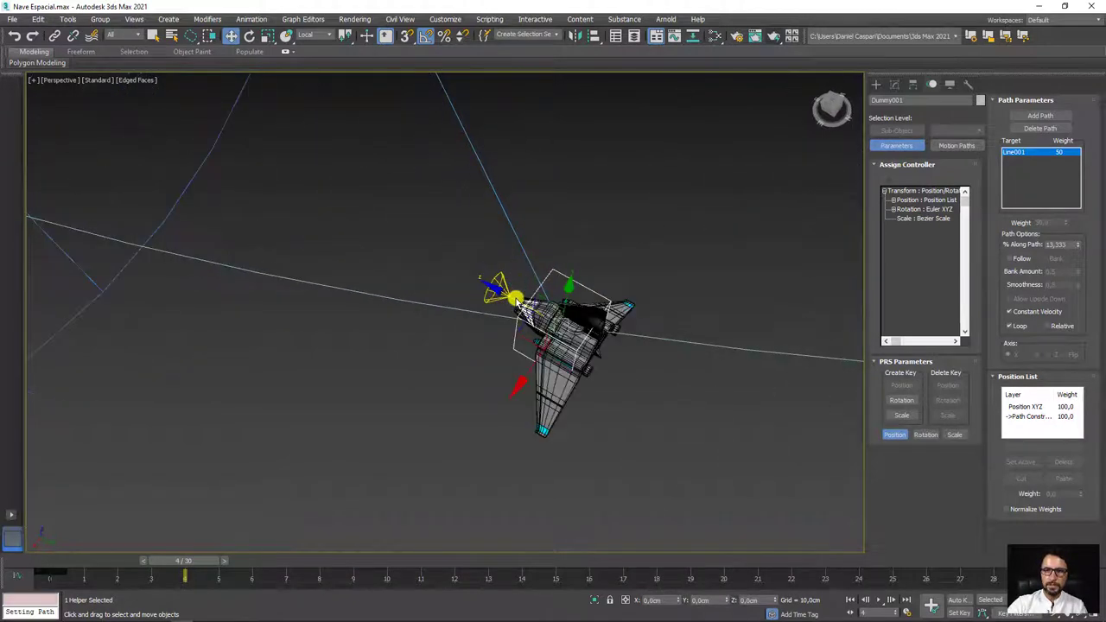
{"action": "scroll", "coordinate": [516, 300], "scroll_direction": "down", "scroll_amount": 5}
{"action": "middle_click_drag", "start_coordinate": [497, 294], "coordinate": [533, 293], "text": "alt"}
{"action": "middle_click_drag", "start_coordinate": [574, 324], "coordinate": [496, 321], "text": "alt"}
{"action": "scroll", "coordinate": [477, 289], "scroll_direction": "up", "scroll_amount": 3}
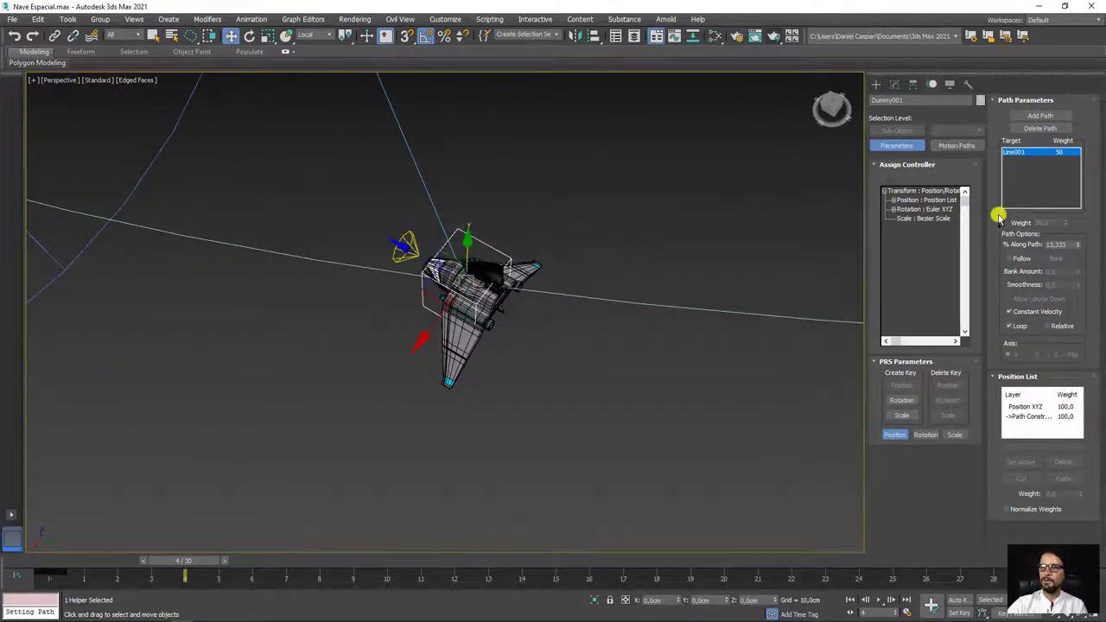
Enable Follow with Axis Y and Flip on the path constraint, then scrub to verify.
{"action": "left_click", "coordinate": [1016, 259]}
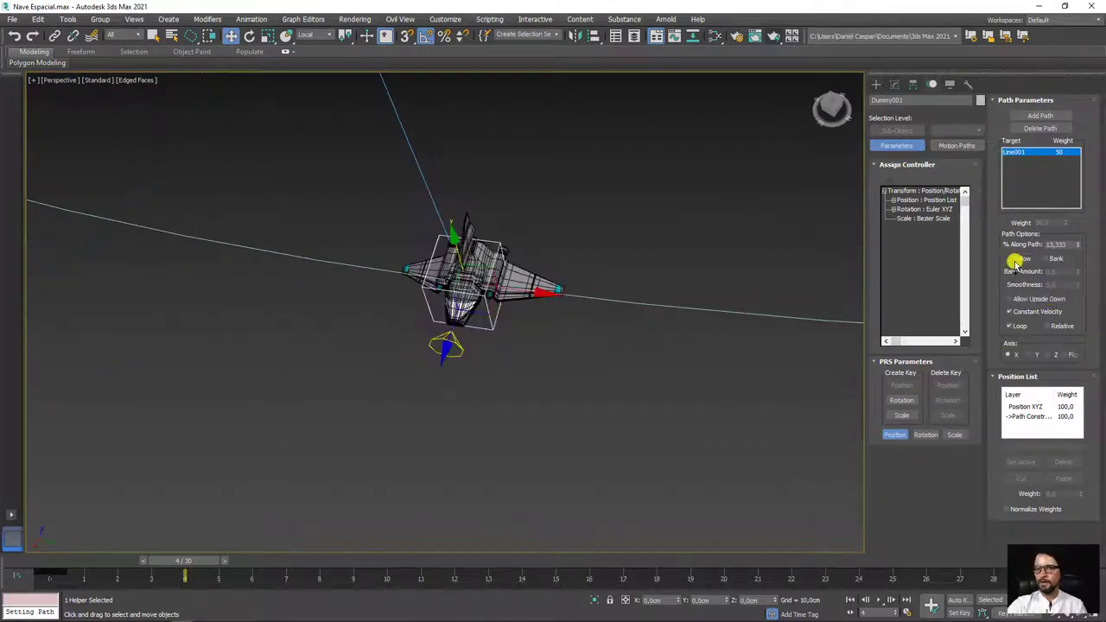
{"action": "middle_click_drag", "start_coordinate": [517, 321], "coordinate": [209, 533], "text": "alt"}
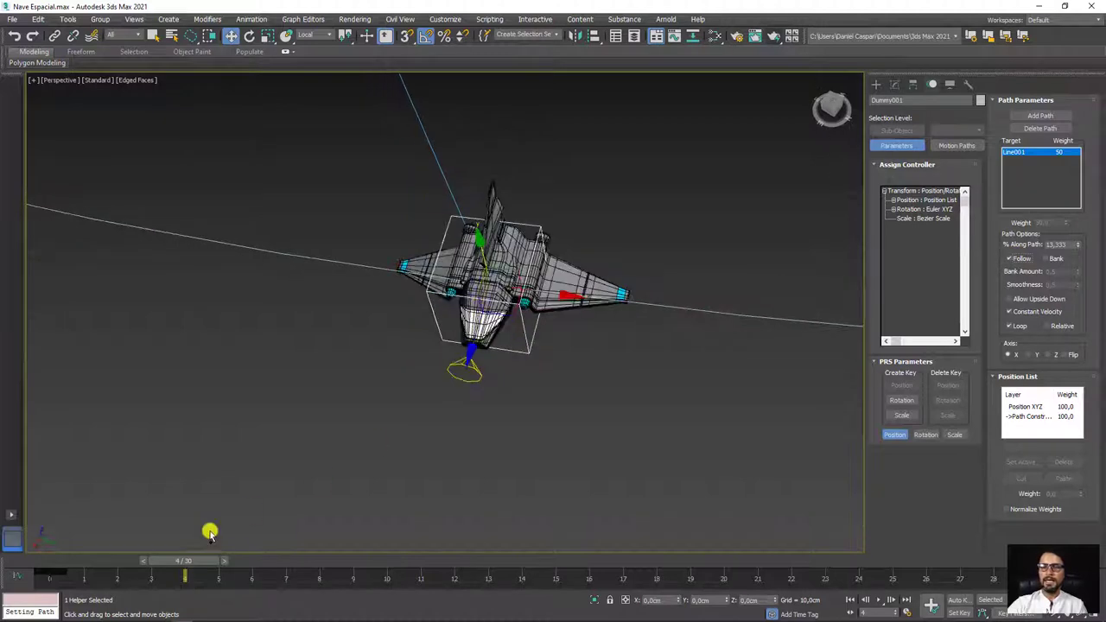
{"action": "left_click", "coordinate": [1029, 354]}
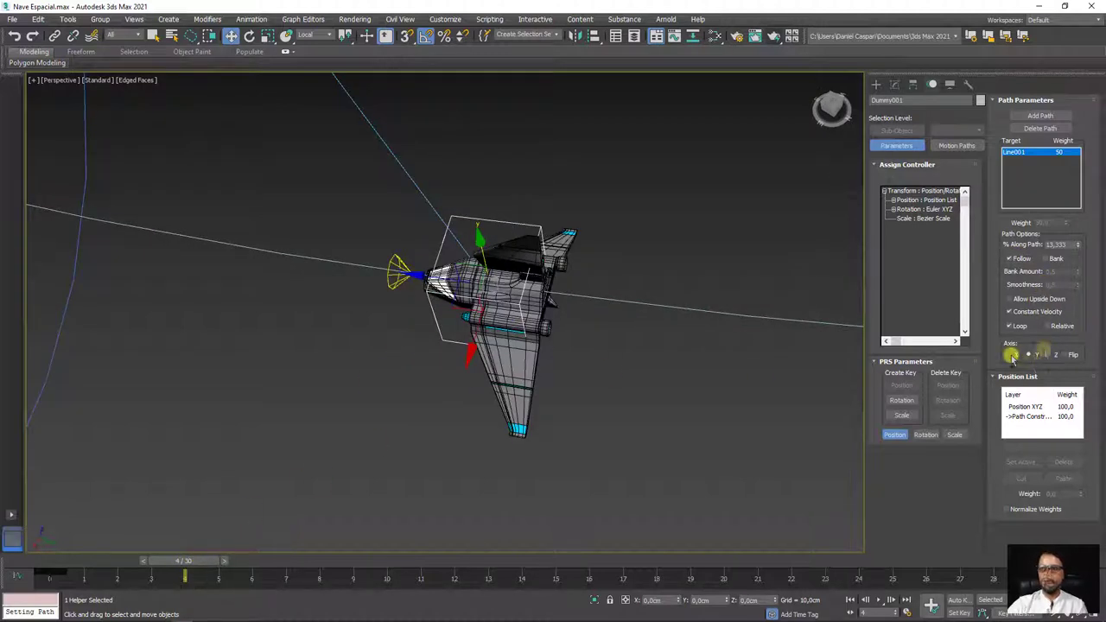
{"action": "left_click", "coordinate": [1067, 356]}
{"action": "scroll", "coordinate": [383, 395], "scroll_direction": "down", "scroll_amount": 5}
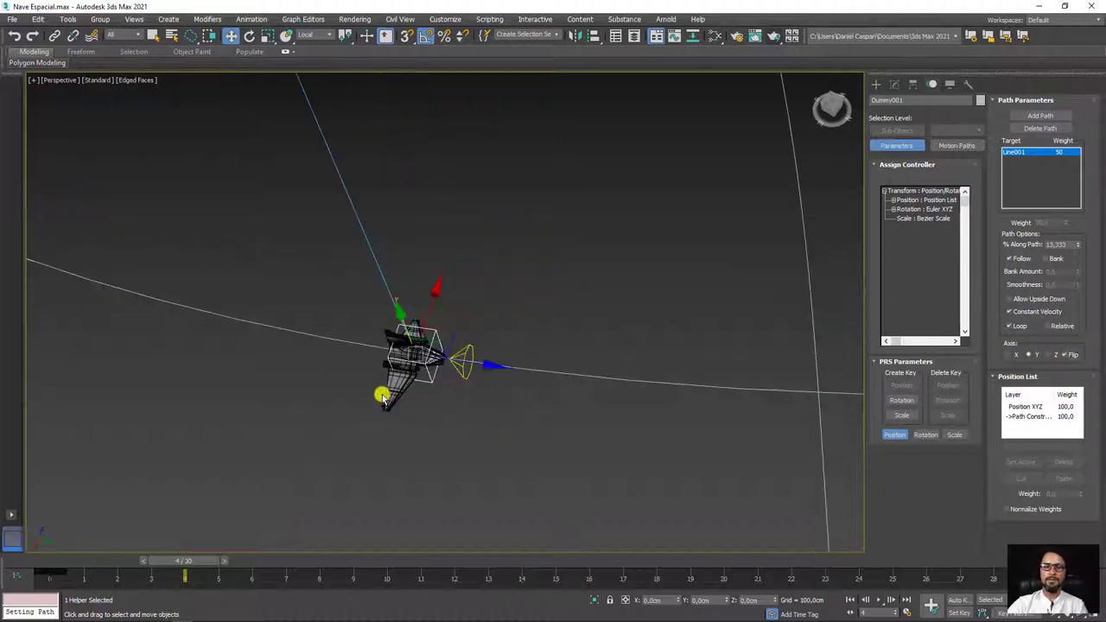
{"action": "mouse_move", "coordinate": [383, 395]}
{"action": "middle_mouse_down", "text": "alt"}
{"action": "mouse_move", "coordinate": [464, 389]}
{"action": "mouse_move", "coordinate": [475, 371]}
{"action": "mouse_move", "coordinate": [336, 489]}
{"action": "middle_mouse_up", "text": "alt"}
{"action": "mouse_move", "coordinate": [193, 560]}
{"action": "left_mouse_down"}
{"action": "mouse_move", "coordinate": [254, 561]}
{"action": "mouse_move", "coordinate": [227, 561]}
{"action": "left_mouse_up"}
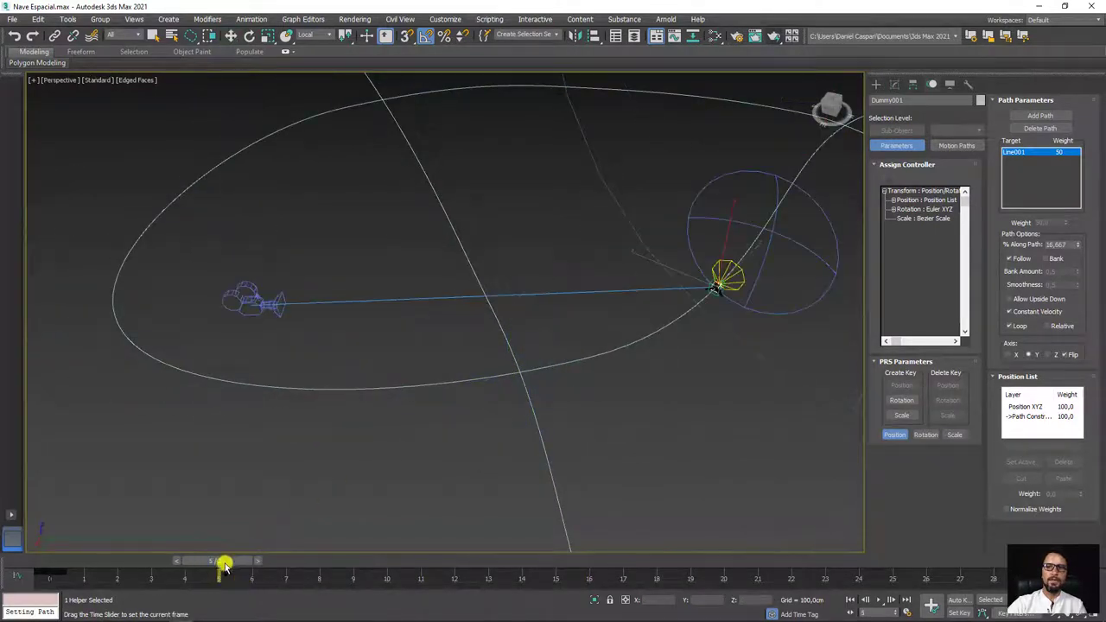
Select Camera001, move it to a new position, and preview its lag around frame 4.
{"action": "left_click", "coordinate": [266, 304]}
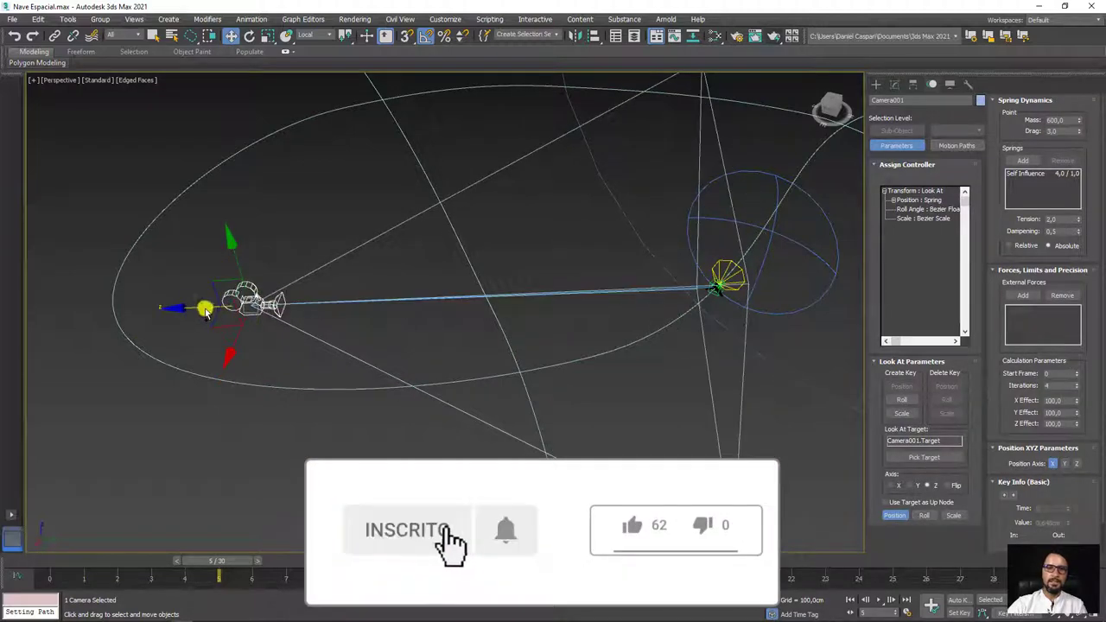
{"action": "mouse_move", "coordinate": [464, 357]}
{"action": "middle_mouse_down", "text": "alt"}
{"action": "mouse_move", "coordinate": [279, 239]}
{"action": "mouse_move", "coordinate": [279, 353]}
{"action": "mouse_move", "coordinate": [259, 330]}
{"action": "middle_mouse_up", "text": "alt"}
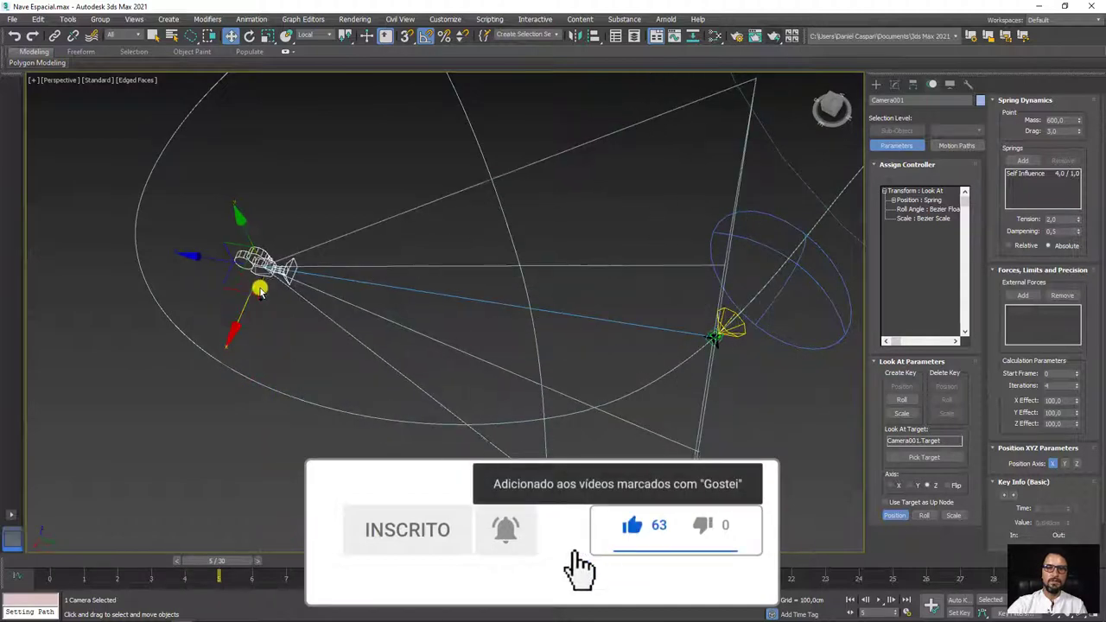
{"action": "mouse_move", "coordinate": [260, 330]}
{"action": "left_mouse_down"}
{"action": "mouse_move", "coordinate": [380, 104]}
{"action": "mouse_move", "coordinate": [300, 458]}
{"action": "left_mouse_up"}
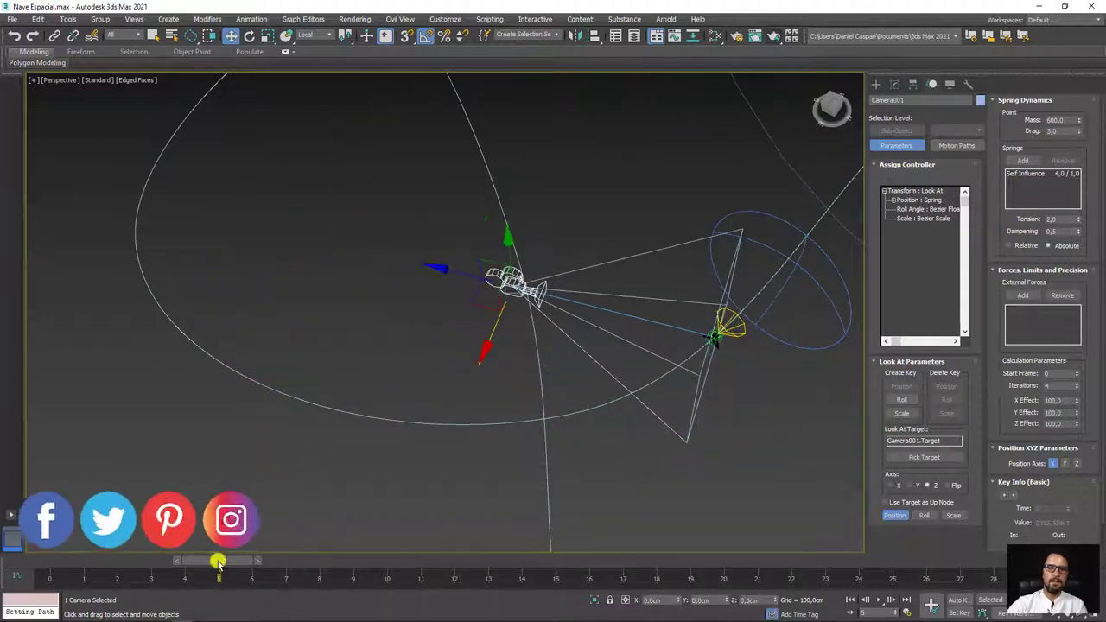
{"action": "mouse_move", "coordinate": [218, 561]}
{"action": "left_mouse_down"}
{"action": "mouse_move", "coordinate": [117, 564]}
{"action": "mouse_move", "coordinate": [185, 562]}
{"action": "left_mouse_up"}
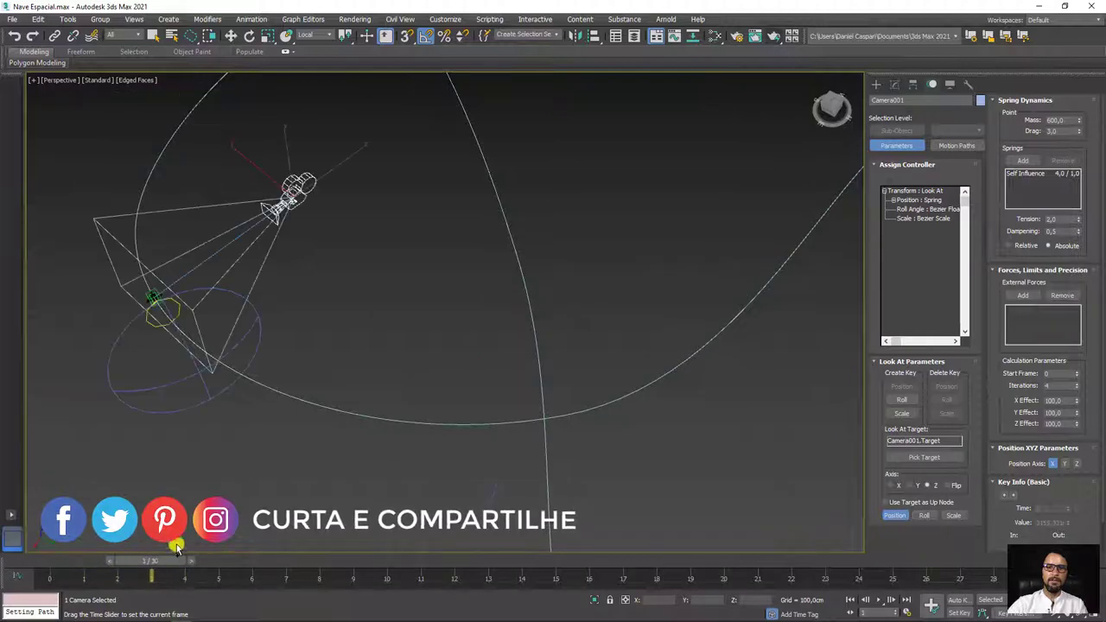
{"action": "key", "text": "w"}
{"action": "mouse_move", "coordinate": [341, 389]}
{"action": "middle_mouse_down", "text": "alt"}
{"action": "mouse_move", "coordinate": [489, 383]}
{"action": "mouse_move", "coordinate": [536, 400]}
{"action": "mouse_move", "coordinate": [401, 427]}
{"action": "mouse_move", "coordinate": [456, 427]}
{"action": "mouse_move", "coordinate": [551, 391]}
{"action": "middle_mouse_up", "text": "alt"}
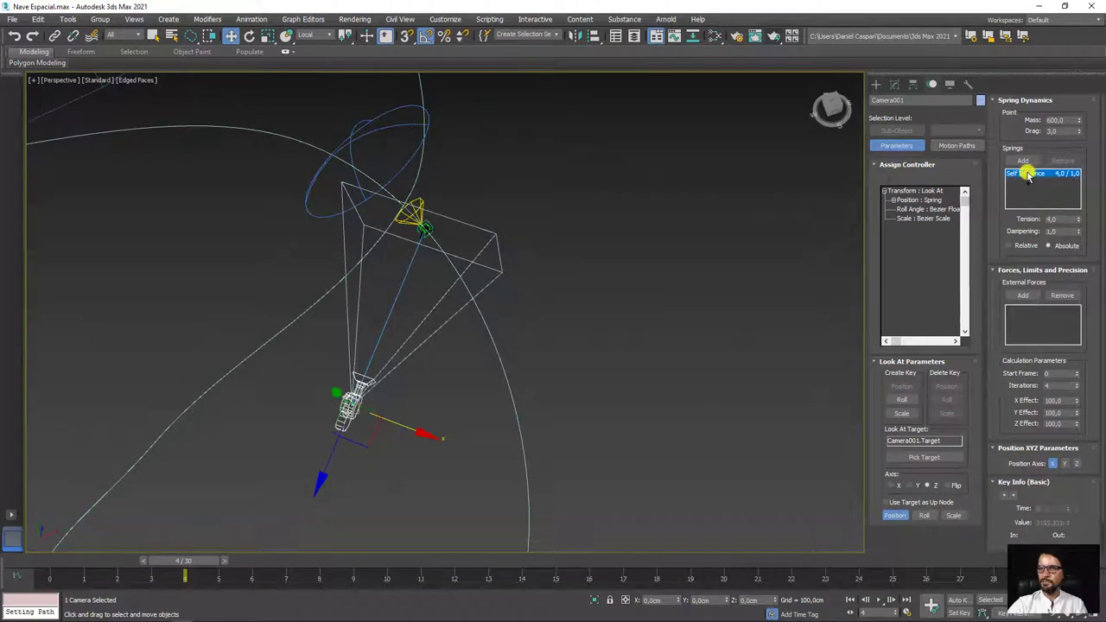
Zero the spring tension and dampening, keeping mass 300 and drag 0, then preview.
{"action": "right_click", "coordinate": [1079, 219]}
{"action": "right_click", "coordinate": [1079, 232]}
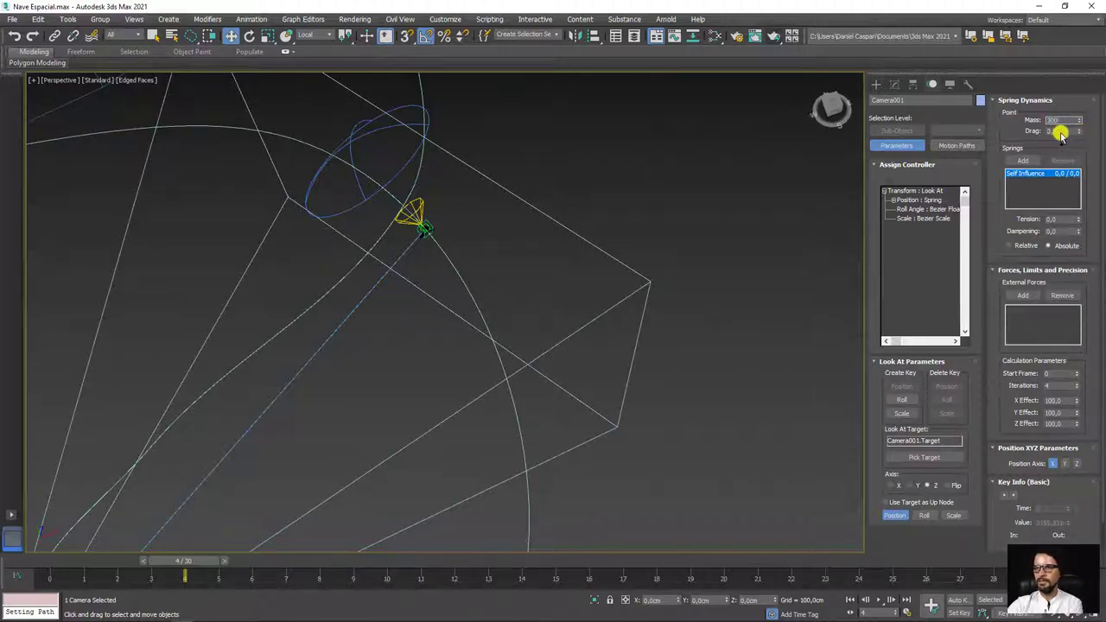
{"action": "mouse_move", "coordinate": [215, 568]}
{"action": "left_mouse_down"}
{"action": "mouse_move", "coordinate": [299, 562]}
{"action": "mouse_move", "coordinate": [151, 562]}
{"action": "left_mouse_up"}
{"action": "scroll", "coordinate": [481, 361], "scroll_direction": "up", "scroll_amount": 3}
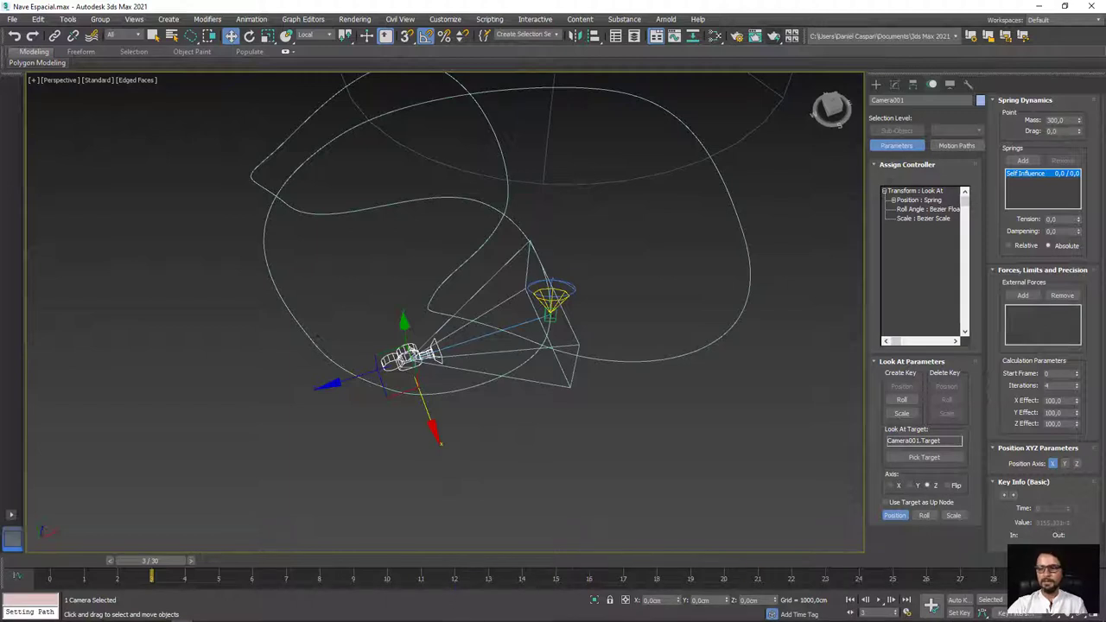
Set the Time Configuration end time to 1000 frames.
{"action": "scroll", "coordinate": [553, 313], "scroll_direction": "up", "scroll_amount": 3}
{"action": "left_click", "coordinate": [554, 328]}
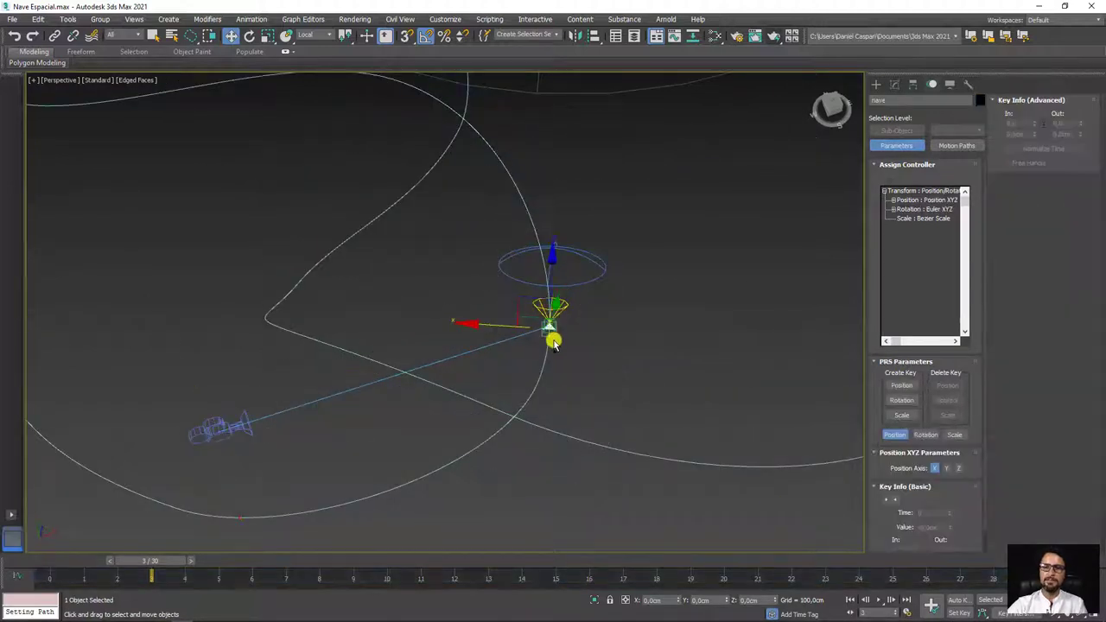
{"action": "scroll", "coordinate": [553, 333], "scroll_direction": "up", "scroll_amount": 3}
{"action": "scroll", "coordinate": [544, 276], "scroll_direction": "up", "scroll_amount": 3}
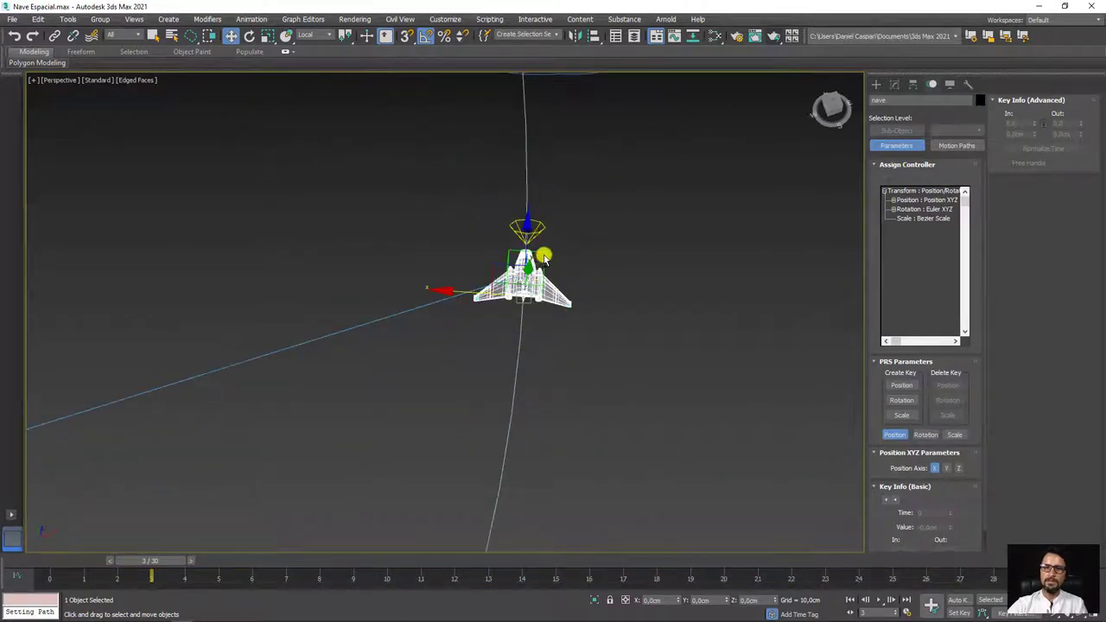
{"action": "left_click", "coordinate": [908, 613]}
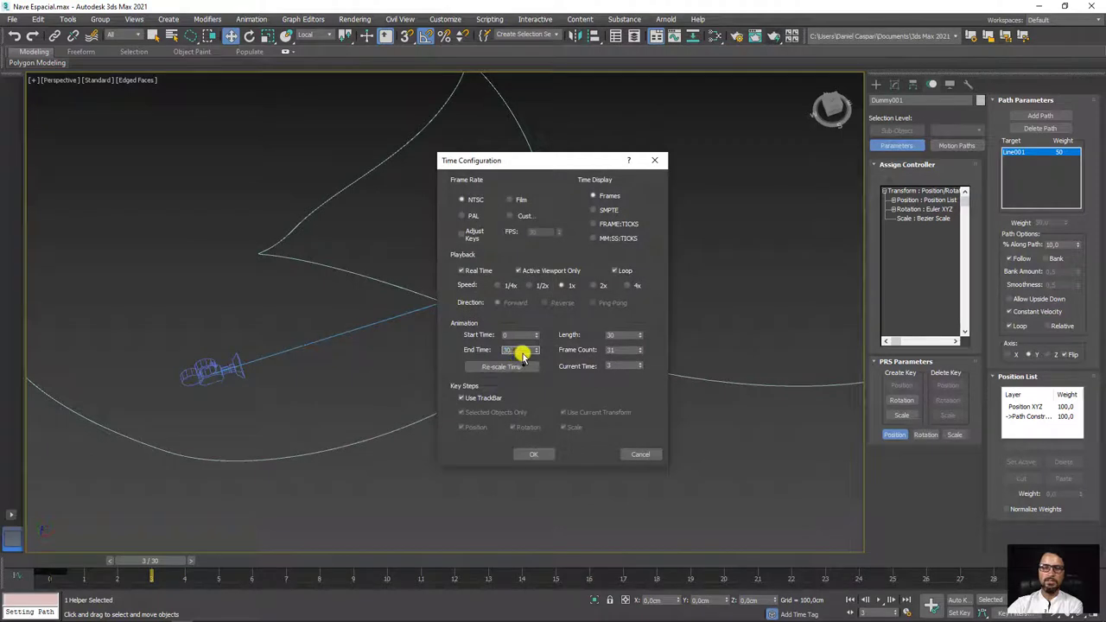
{"action": "type", "text": "1000"}
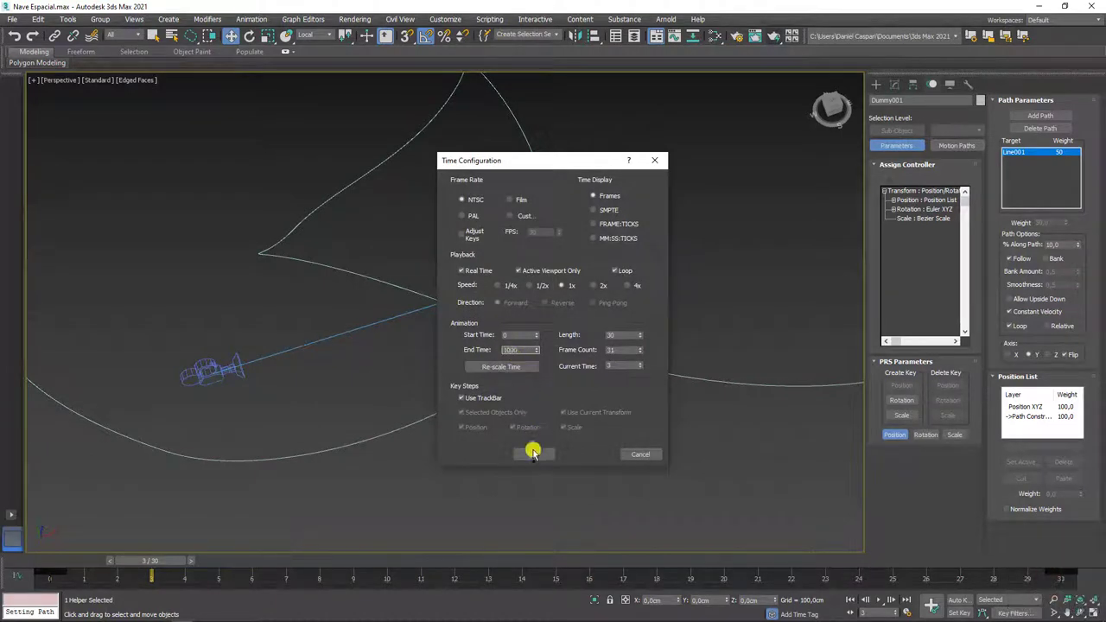
{"action": "left_click", "coordinate": [533, 453]}
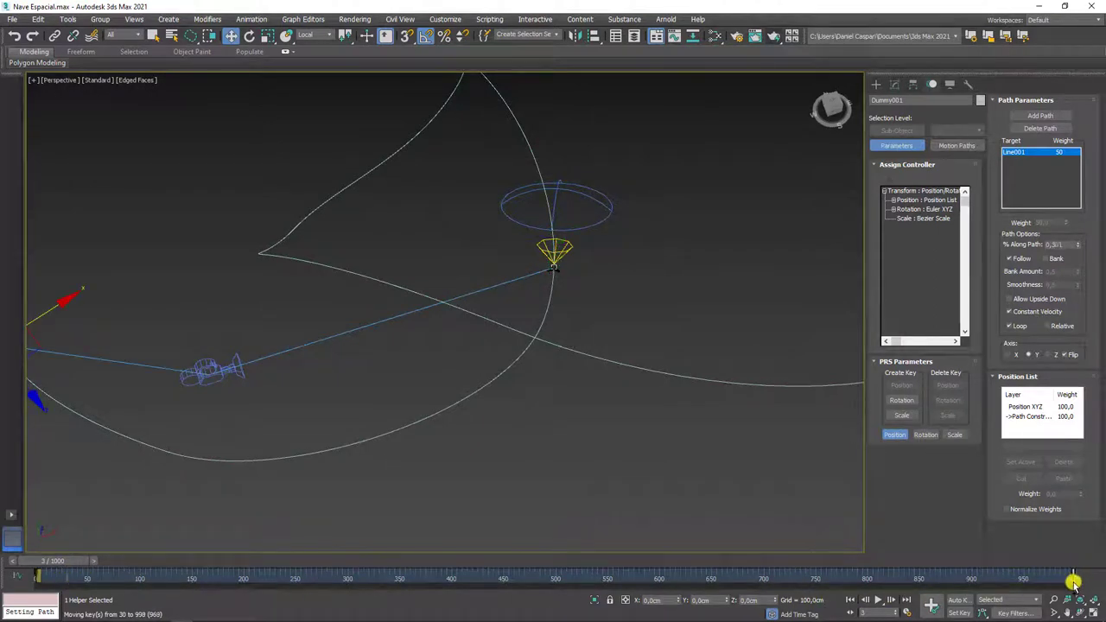
Move Dummy001's final path key to about frame 998 and play back the slow loop.
{"action": "left_click_drag", "start_coordinate": [1076, 582], "coordinate": [1076, 578]}
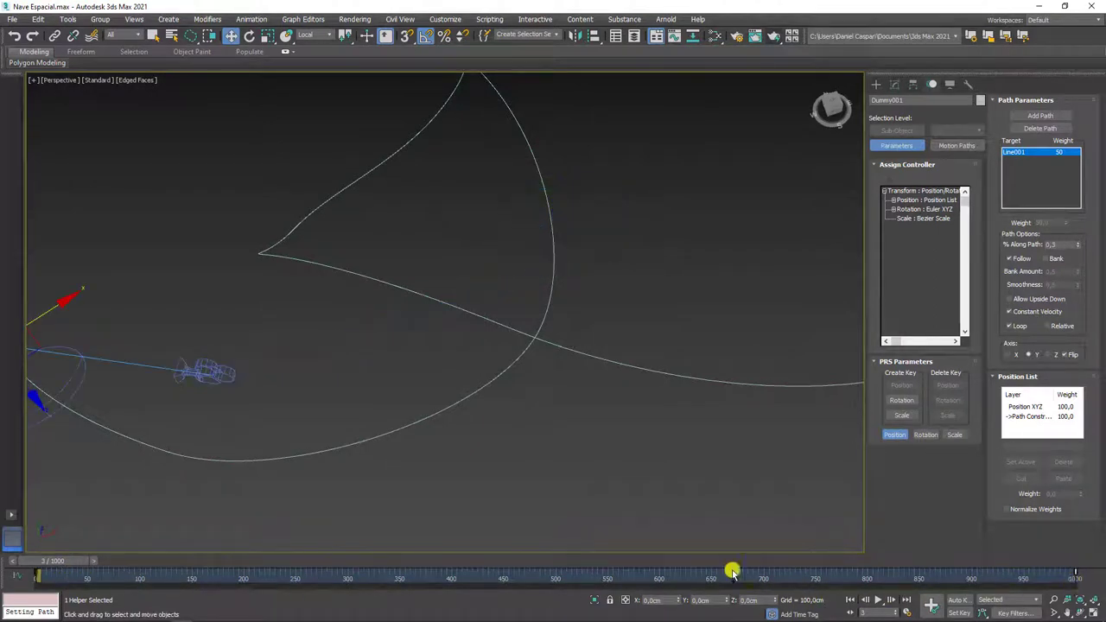
{"action": "scroll", "coordinate": [263, 463], "scroll_direction": "down", "scroll_amount": 5}
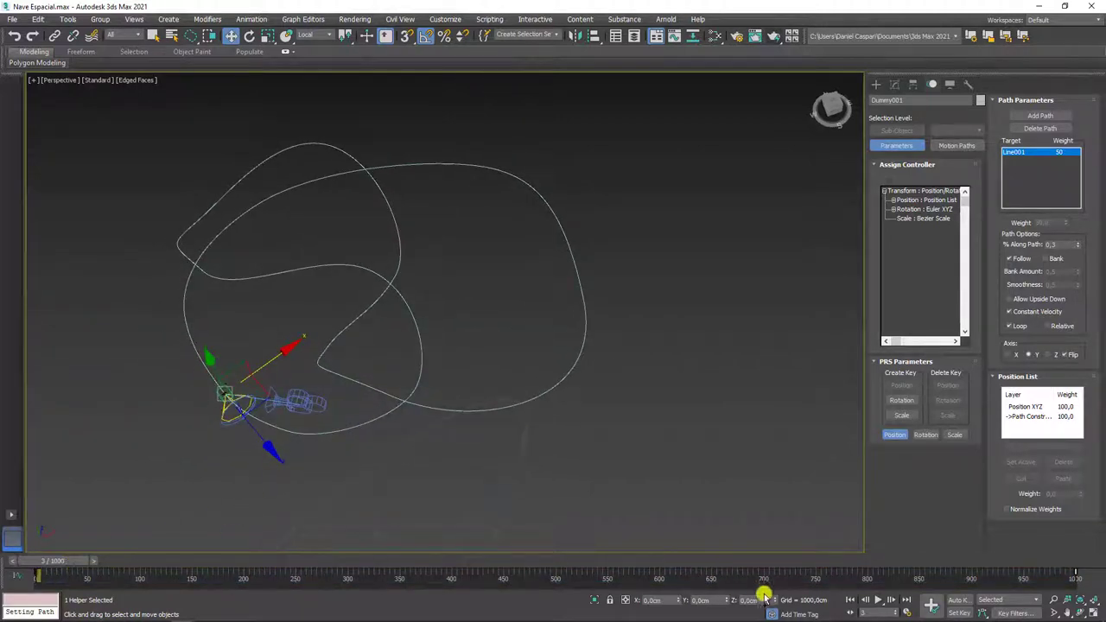
{"action": "left_click", "coordinate": [879, 602]}
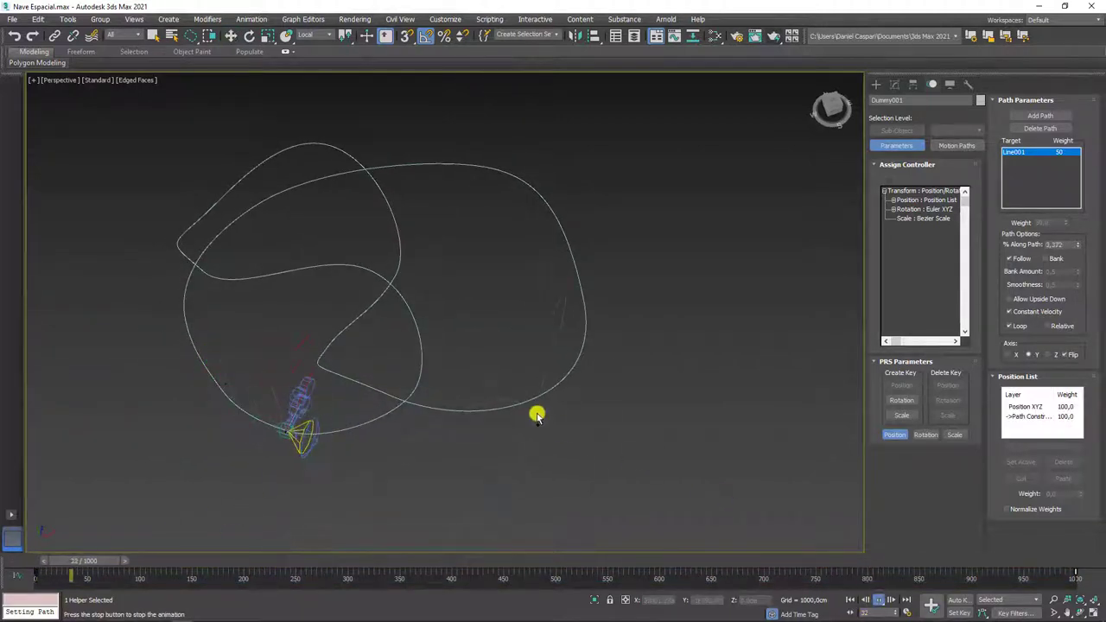